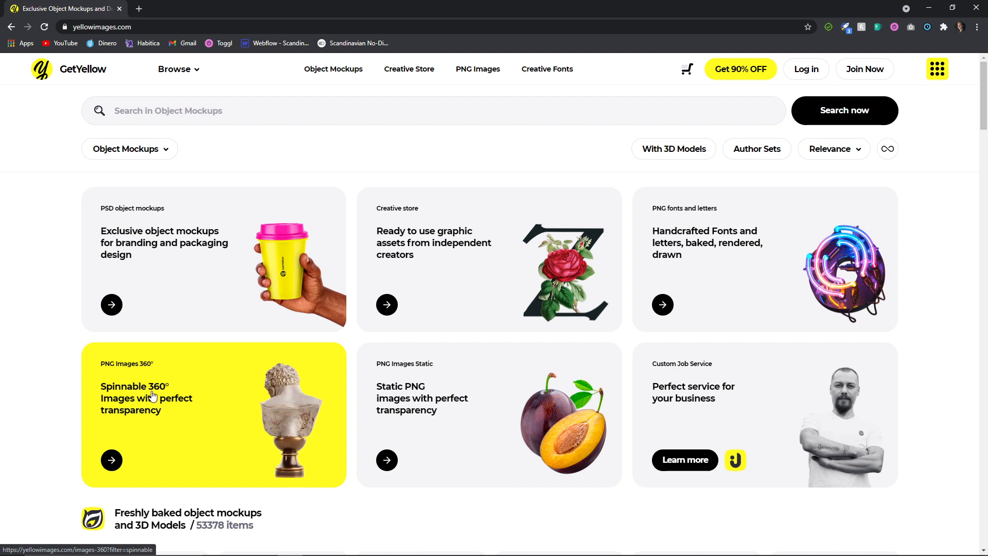
- Open the Abstract Hand from the spinnable 360° PNG images and rotate its preview
{"action": "left_click", "coordinate": [462, 403]}
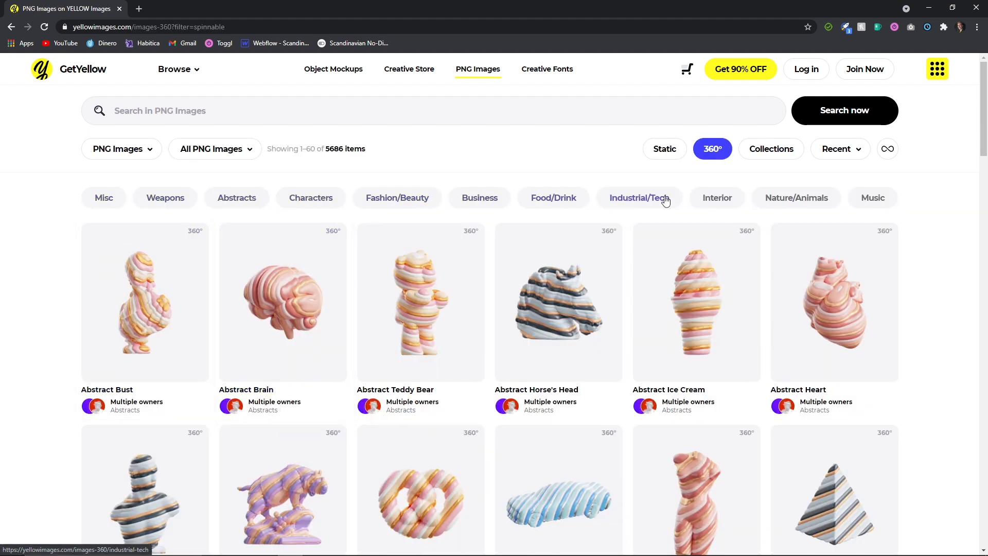
{"action": "scroll", "coordinate": [393, 347], "scroll_direction": "down", "scroll_amount": 3}
{"action": "scroll", "coordinate": [393, 346], "scroll_direction": "down", "scroll_amount": 3}
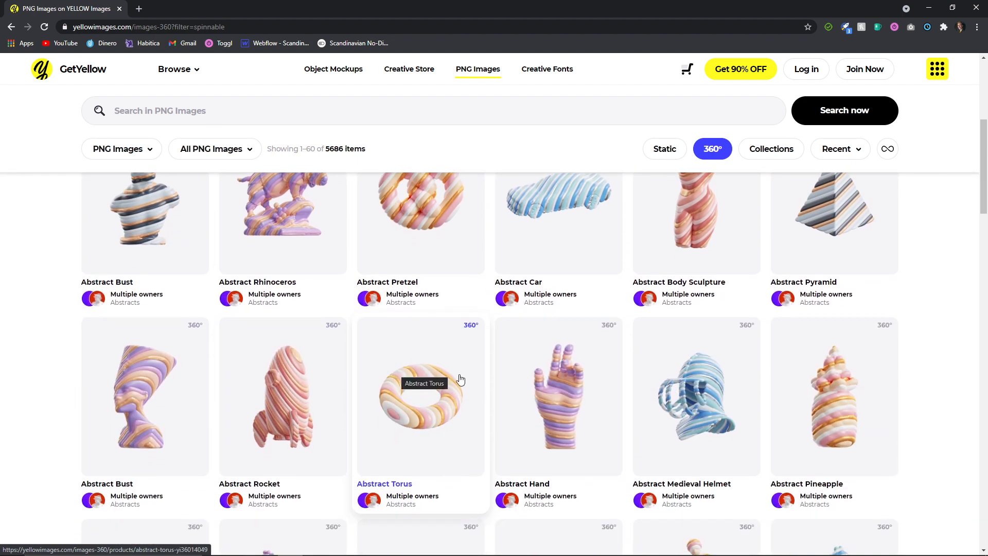
{"action": "left_click", "coordinate": [555, 396]}
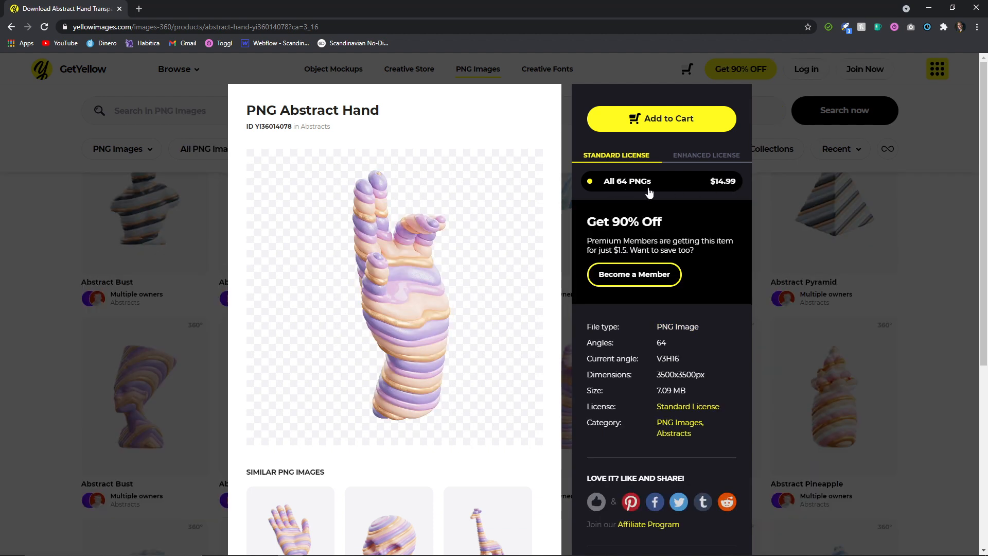
{"action": "left_click_drag", "start_coordinate": [402, 339], "coordinate": [383, 320]}
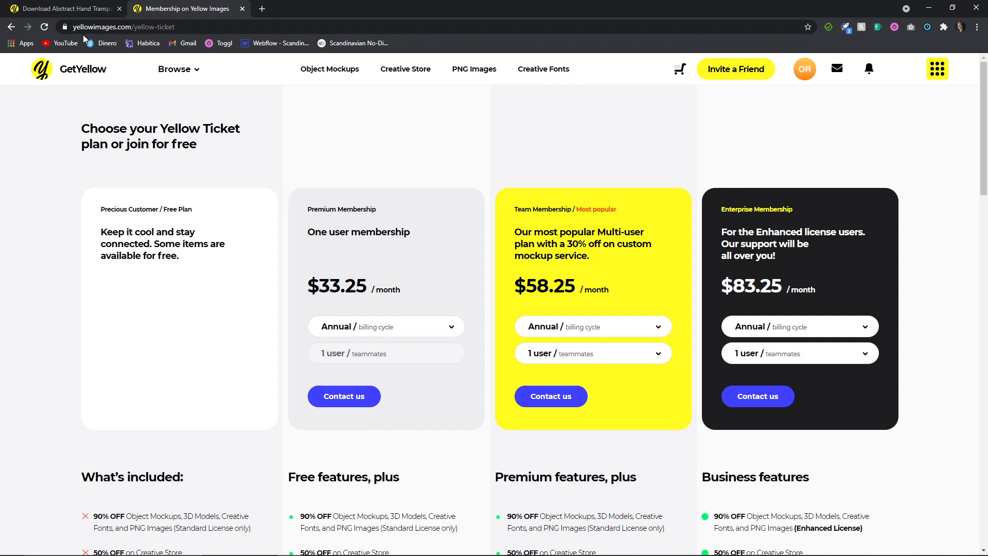
- Browse the static PNG images in the Abstracts category and open the black Abstract Set with Space Helmet
{"action": "left_click", "coordinate": [64, 6]}
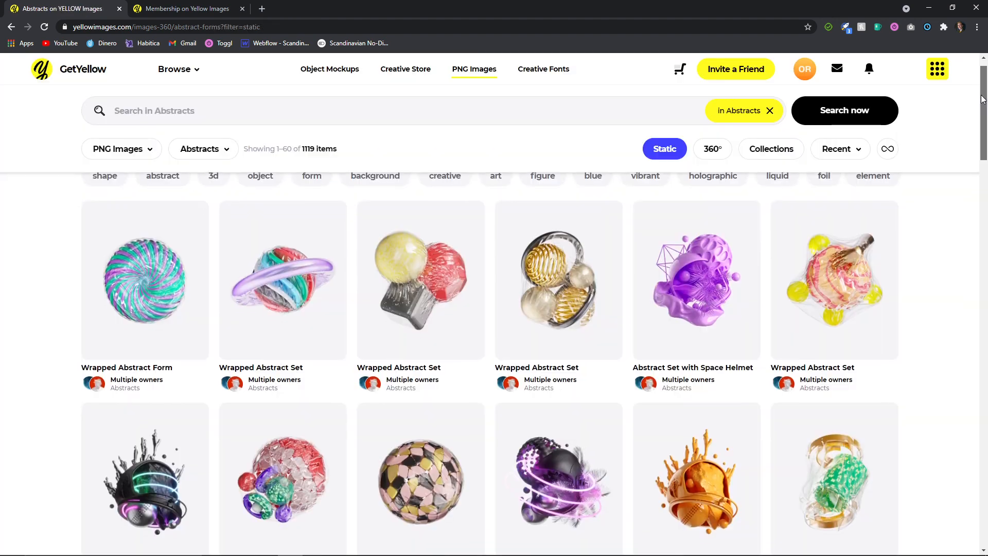
{"action": "left_click_drag", "start_coordinate": [980, 97], "coordinate": [980, 176]}
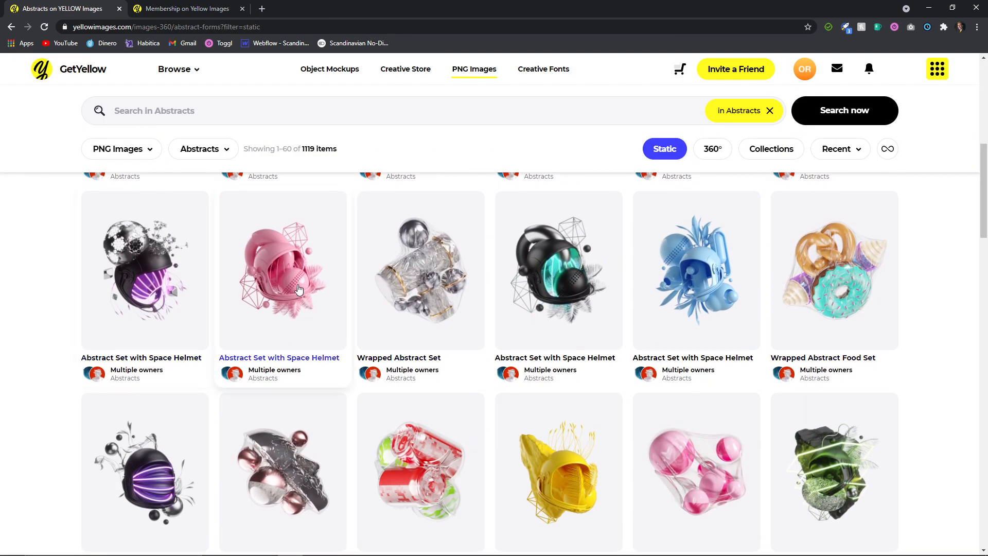
{"action": "left_click", "coordinate": [554, 263]}
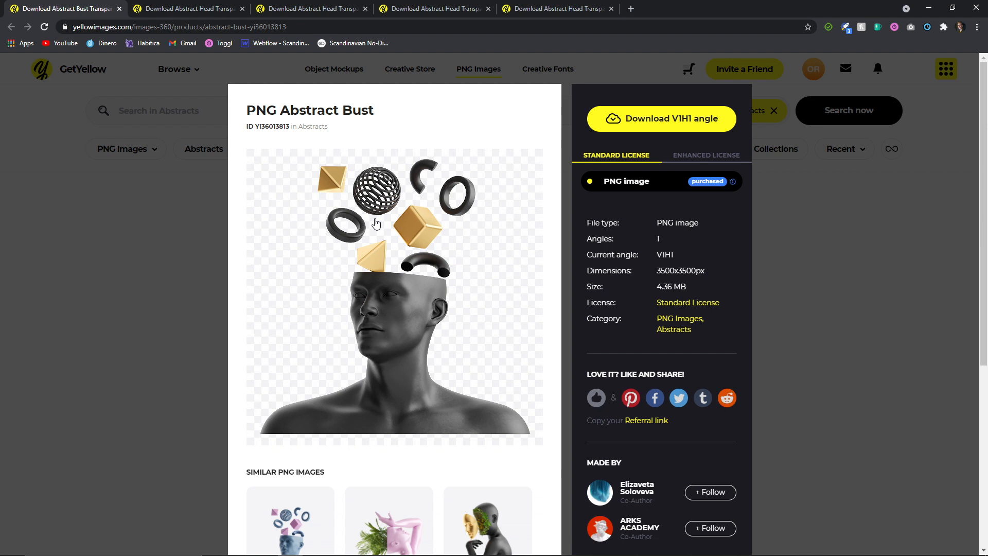
- Look through the similar PNG images suggested for the Abstract Bust
{"action": "scroll", "coordinate": [377, 223], "scroll_direction": "down", "scroll_amount": 4}
{"action": "scroll", "coordinate": [319, 282], "scroll_direction": "down", "scroll_amount": 1}
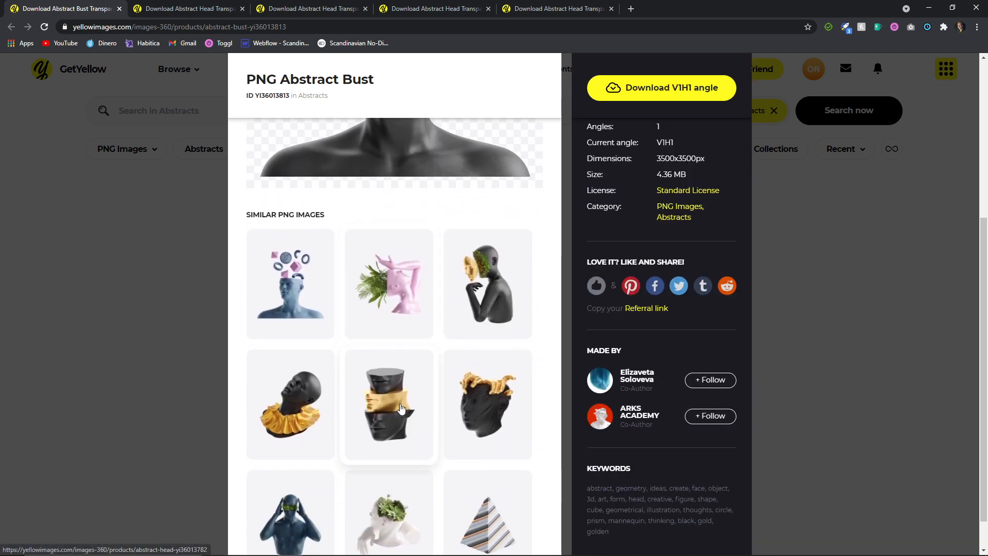
{"action": "scroll", "coordinate": [288, 399], "scroll_direction": "down", "scroll_amount": 1}
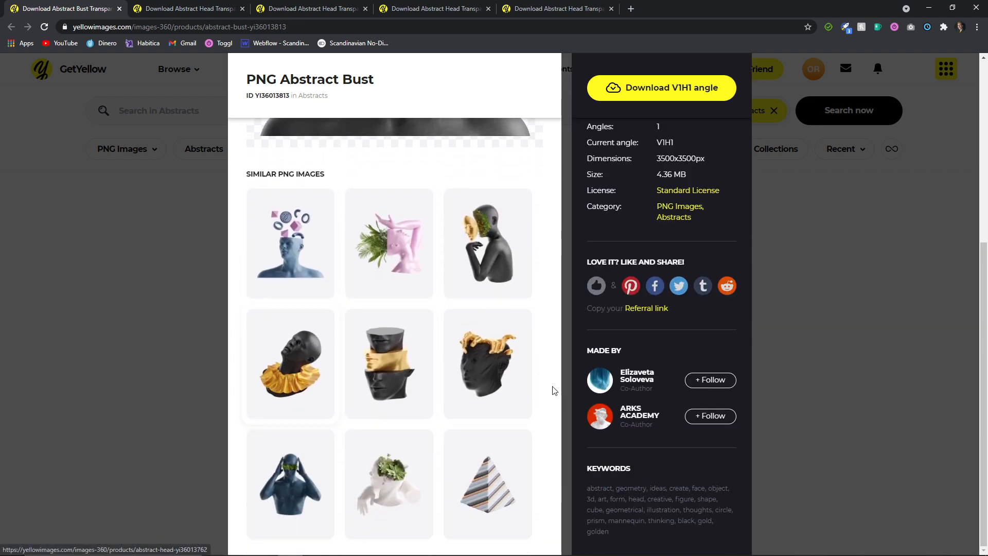
- Review the four open Abstract Head product pages, rotating the preview of the head topped with golden hands
{"action": "left_click", "coordinate": [189, 8]}
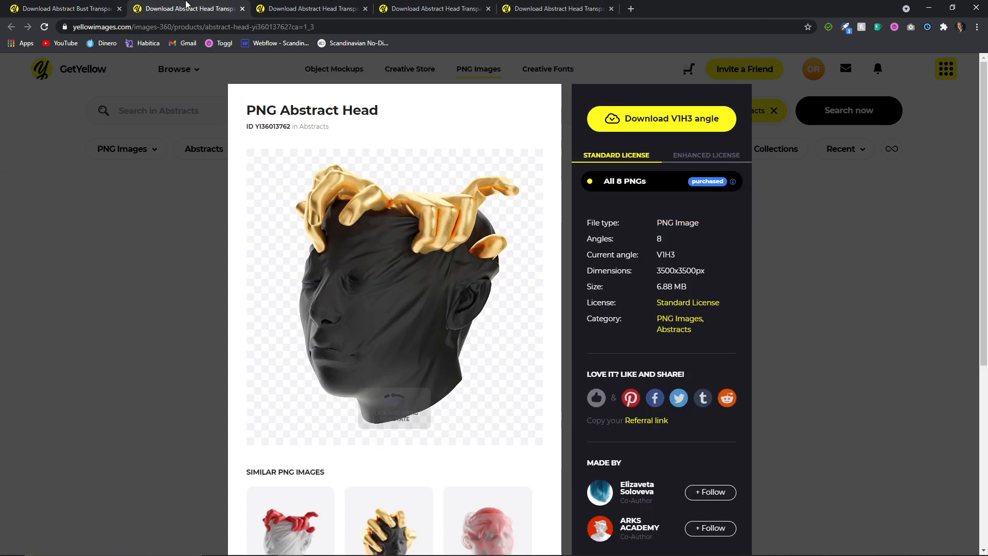
{"action": "left_click_drag", "start_coordinate": [351, 235], "coordinate": [356, 295]}
{"action": "left_click", "coordinate": [311, 9]}
{"action": "left_click", "coordinate": [434, 8]}
{"action": "key", "text": "ctrl+Tab"}
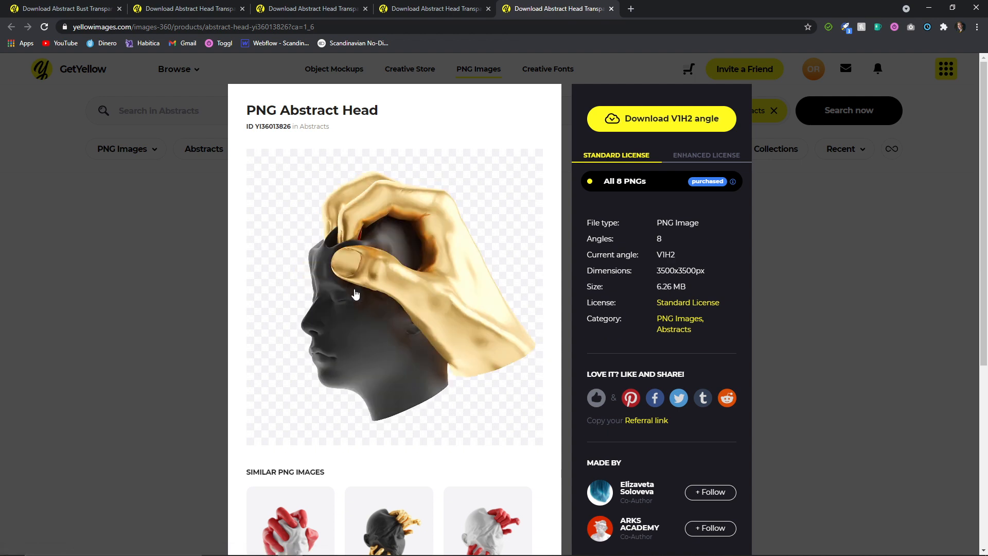
- Return to the Abstract Head topped with golden hands and rotate its preview again
{"action": "key", "text": "ctrl+shift+Tab"}
{"action": "key", "text": "ctrl+shift+Tab"}
{"action": "key", "text": "ctrl+shift+Tab"}
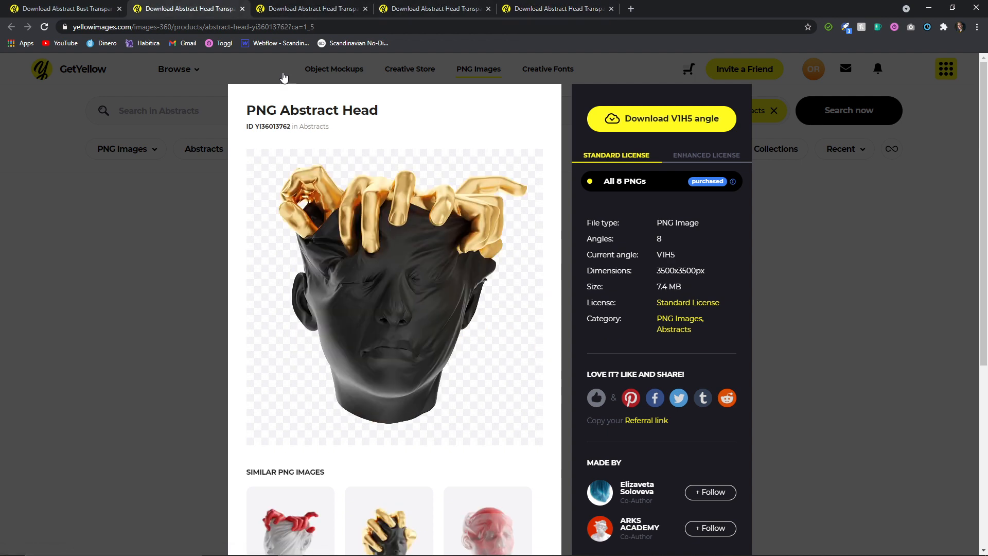
{"action": "left_click_drag", "start_coordinate": [425, 353], "coordinate": [420, 305]}
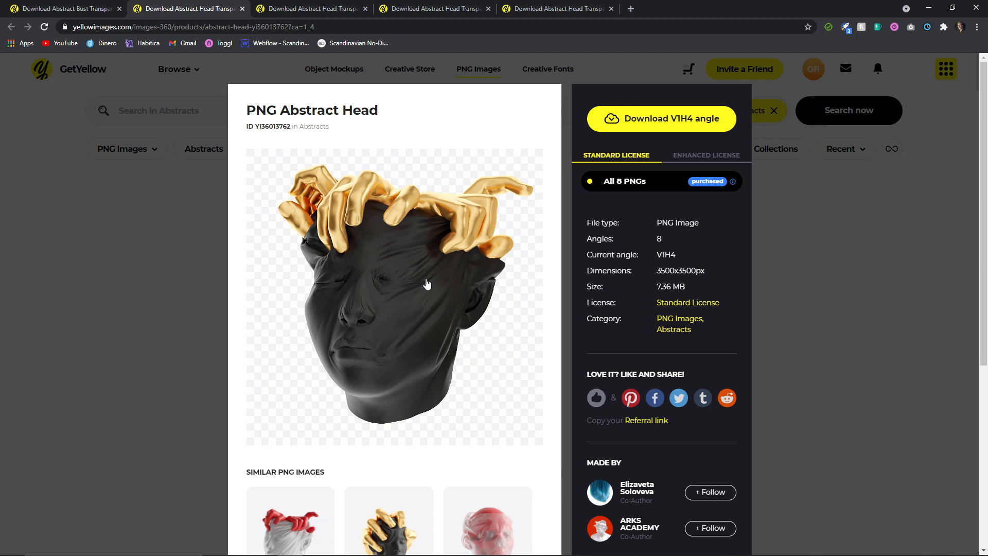
- Re-examine the Abstract Bust image and turn the preview of the head topped with golden hands to angle V1H5
{"action": "key", "text": "ctrl+shift+Tab"}
{"action": "scroll", "coordinate": [405, 278], "scroll_direction": "up", "scroll_amount": 4}
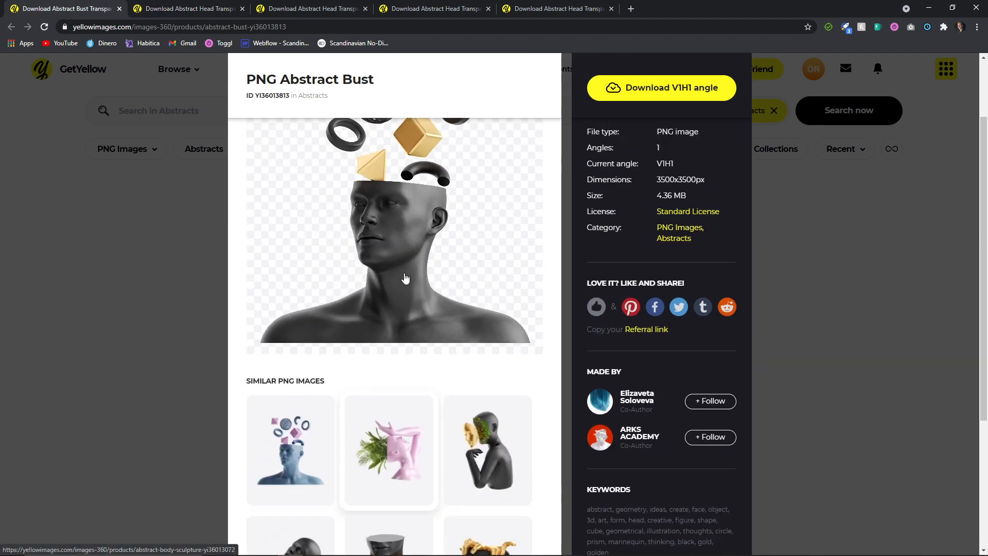
{"action": "scroll", "coordinate": [405, 278], "scroll_direction": "up", "scroll_amount": 2}
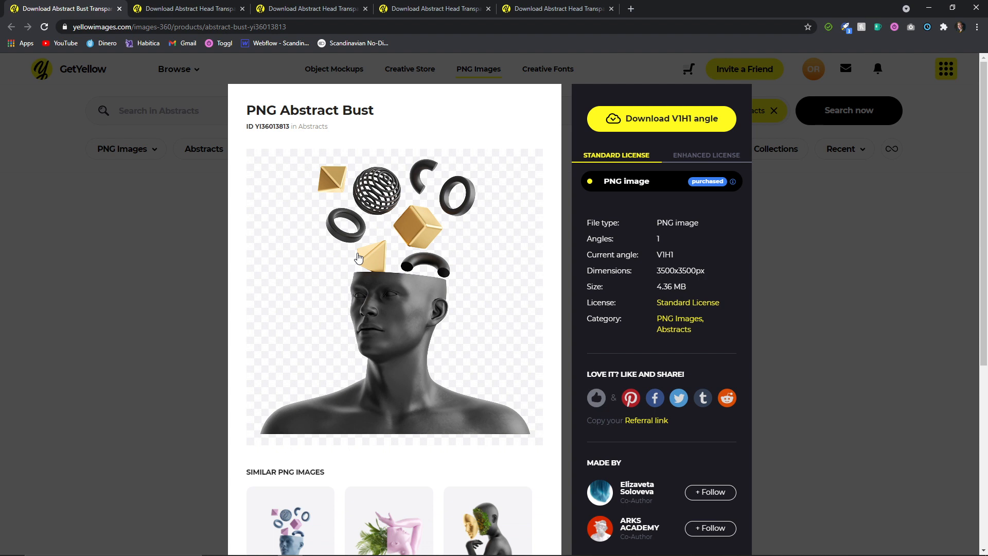
{"action": "key", "text": "ctrl+Tab"}
{"action": "left_click_drag", "start_coordinate": [478, 268], "coordinate": [411, 273]}
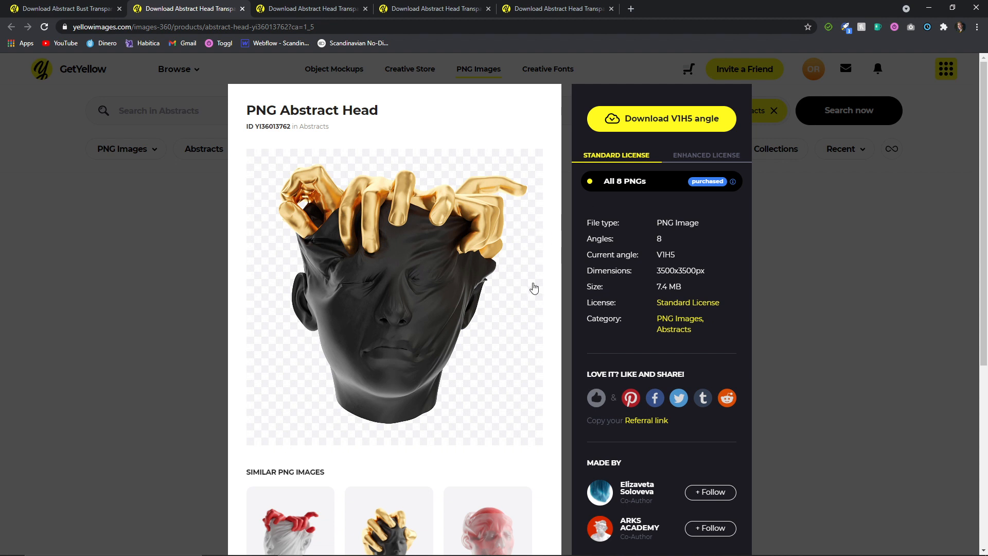
- Switch to After Effects and check the dimensions and frame rate in the 00 - Start composition's settings
{"action": "key", "text": "alt+Tab"}
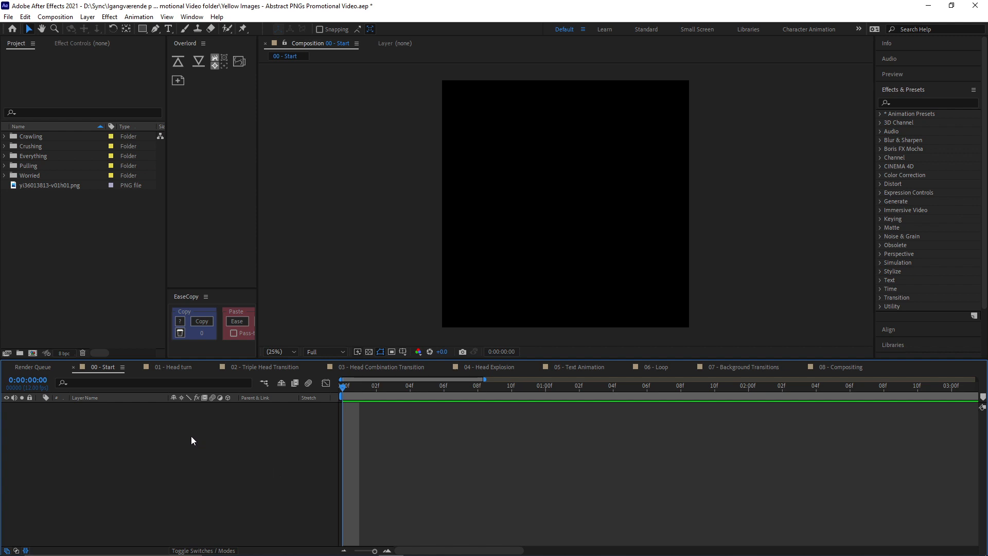
{"action": "left_click", "coordinate": [41, 17]}
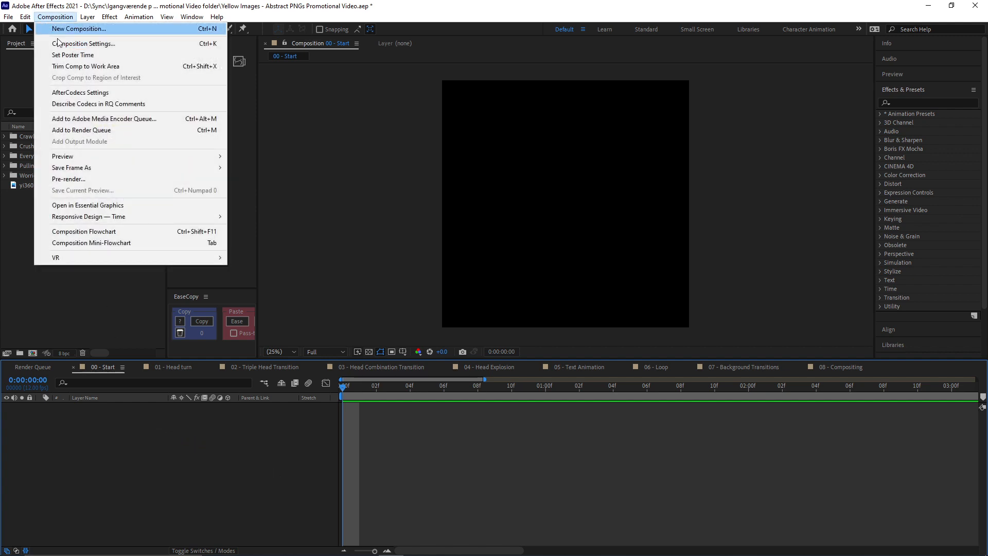
{"action": "left_click", "coordinate": [61, 43]}
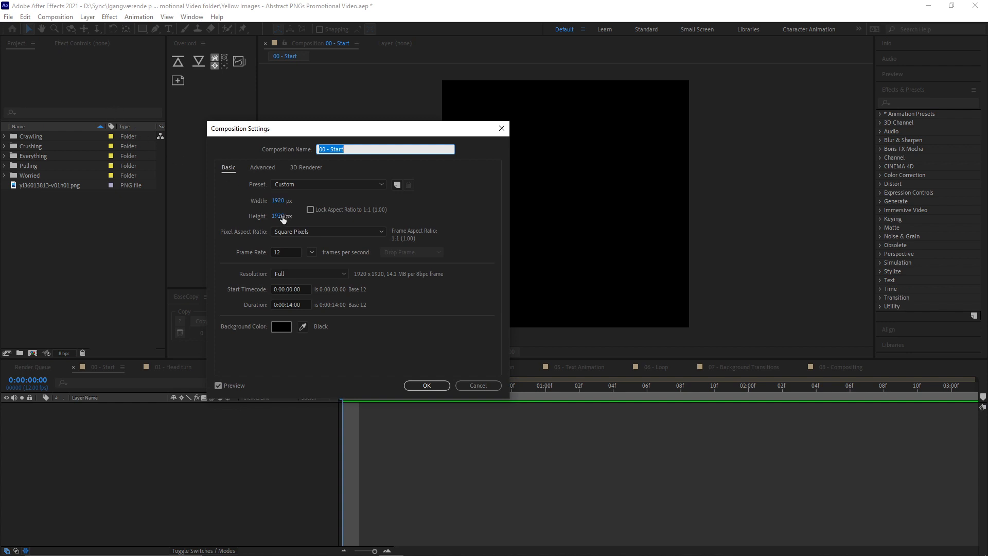
{"action": "double_click", "coordinate": [277, 251]}
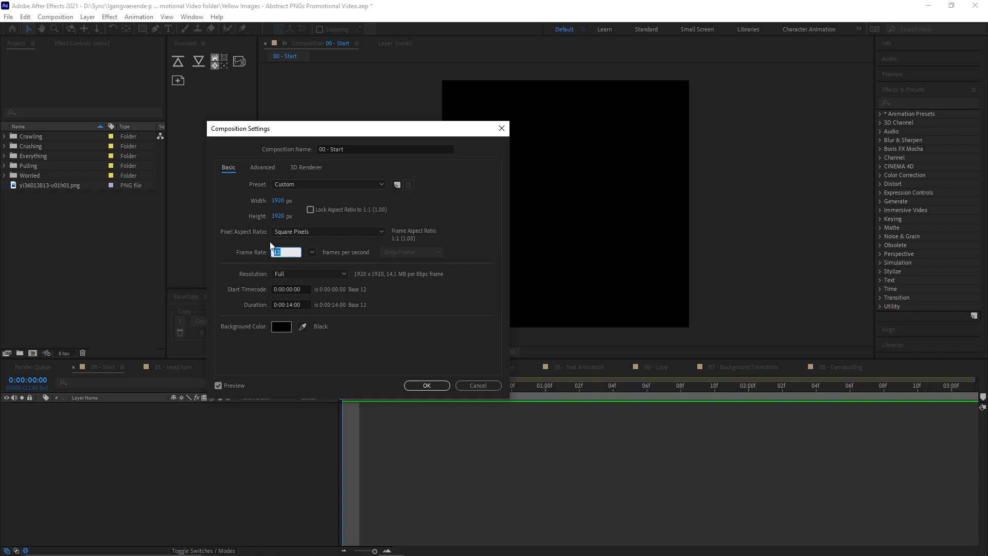
{"action": "key", "text": "Return"}
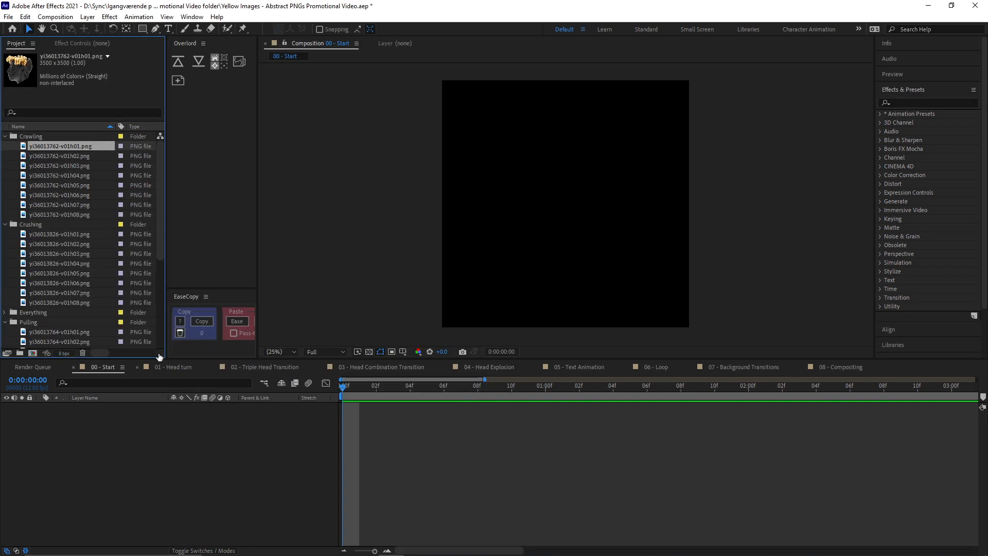
- Inspect the thumbnails of several PNG files in the Crawling folder and the first one in the Worried folder
{"action": "left_click", "coordinate": [60, 153]}
{"action": "left_click", "coordinate": [58, 164]}
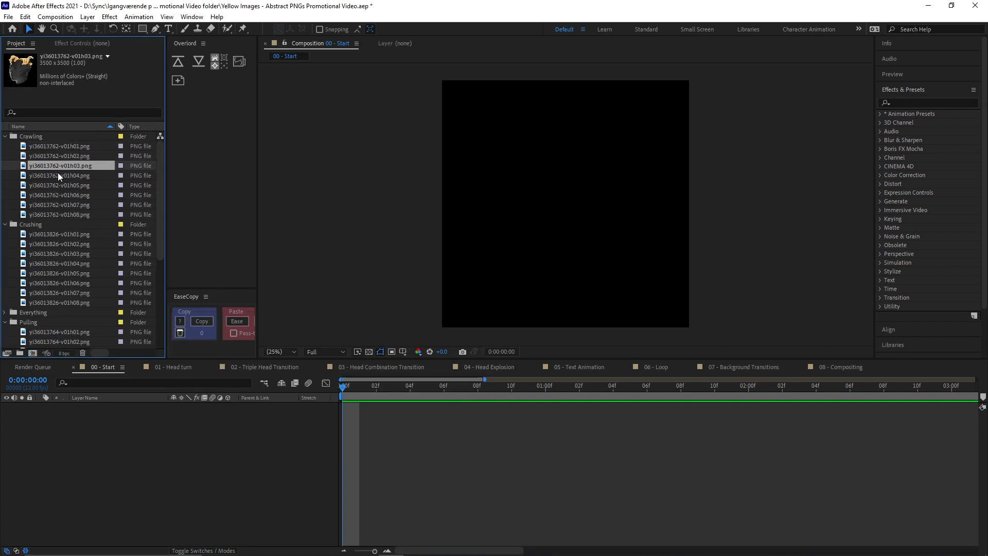
{"action": "left_click", "coordinate": [59, 175]}
{"action": "left_click", "coordinate": [58, 184]}
{"action": "scroll", "coordinate": [59, 262], "scroll_direction": "down", "scroll_amount": 5}
{"action": "left_click", "coordinate": [59, 261]}
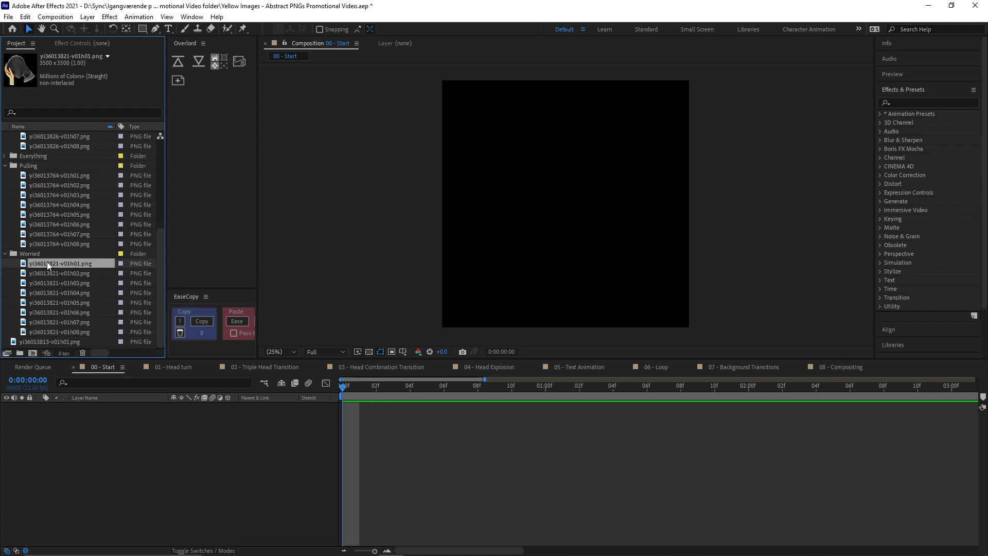
- View yi36013821-v01h01.png from the Worried folder at full size and step through its angles up to v01h05
{"action": "double_click", "coordinate": [48, 262]}
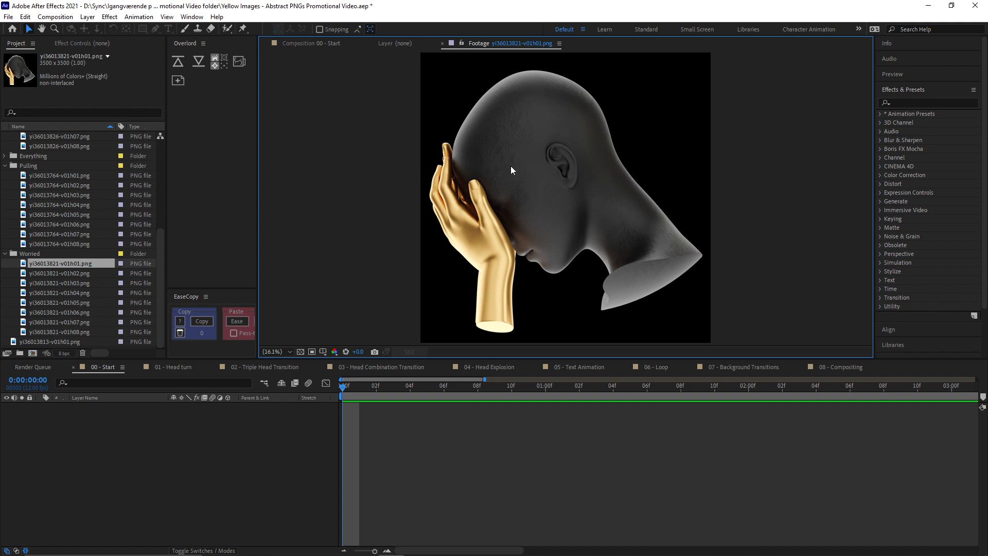
{"action": "key", "text": "Down"}
{"action": "key", "text": "Down"}
{"action": "key", "text": "Down"}
{"action": "key", "text": "Down"}
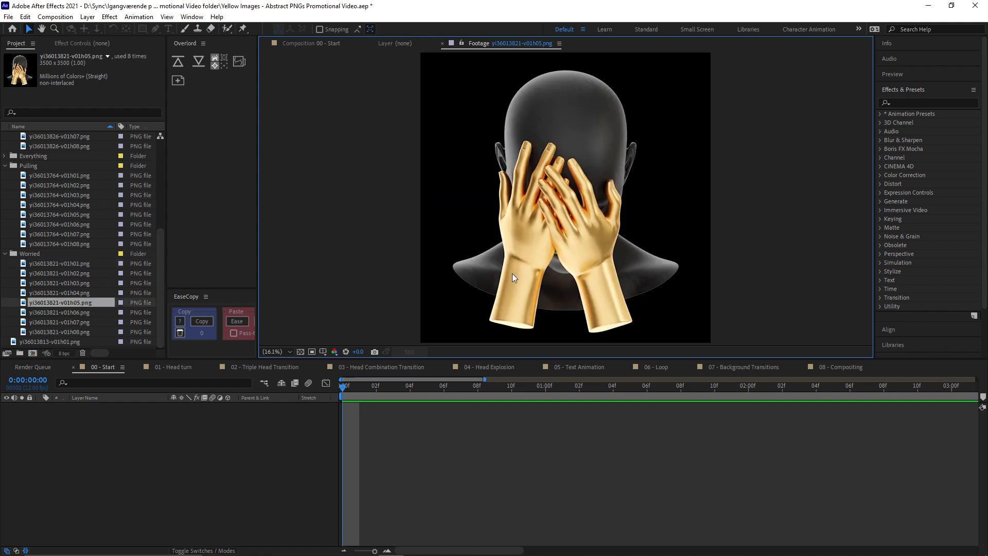
- Add yi36013821-v01h05.png through yi36013821-v01h08.png from the Worried folder as layers in the 00 - Start composition
{"action": "left_click", "coordinate": [54, 304]}
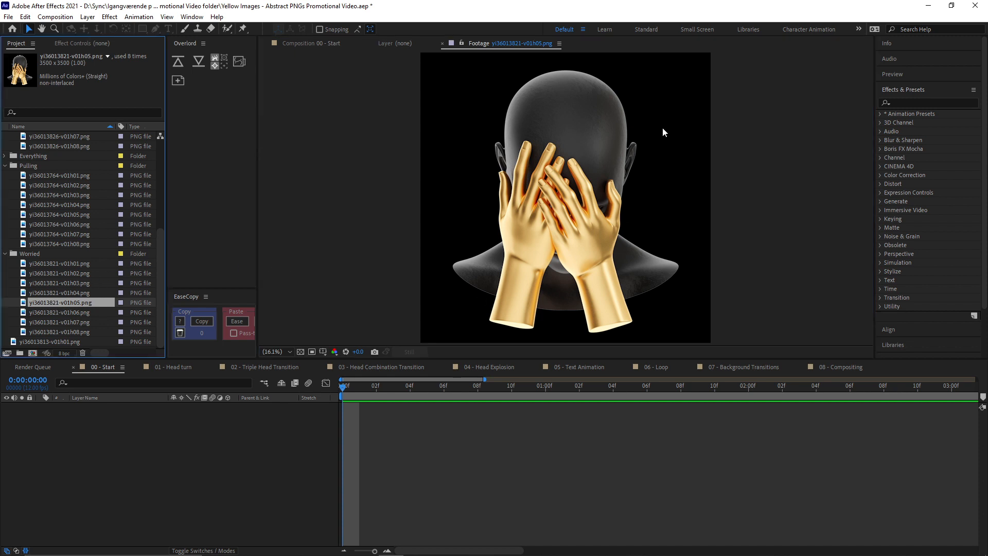
{"action": "left_click", "coordinate": [57, 333], "text": "shift"}
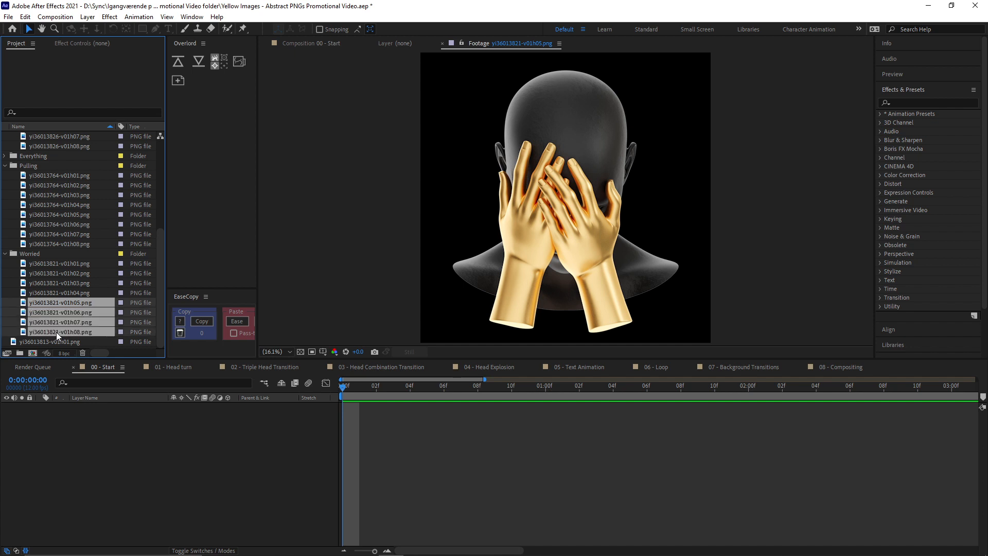
{"action": "left_click_drag", "start_coordinate": [54, 310], "coordinate": [104, 453]}
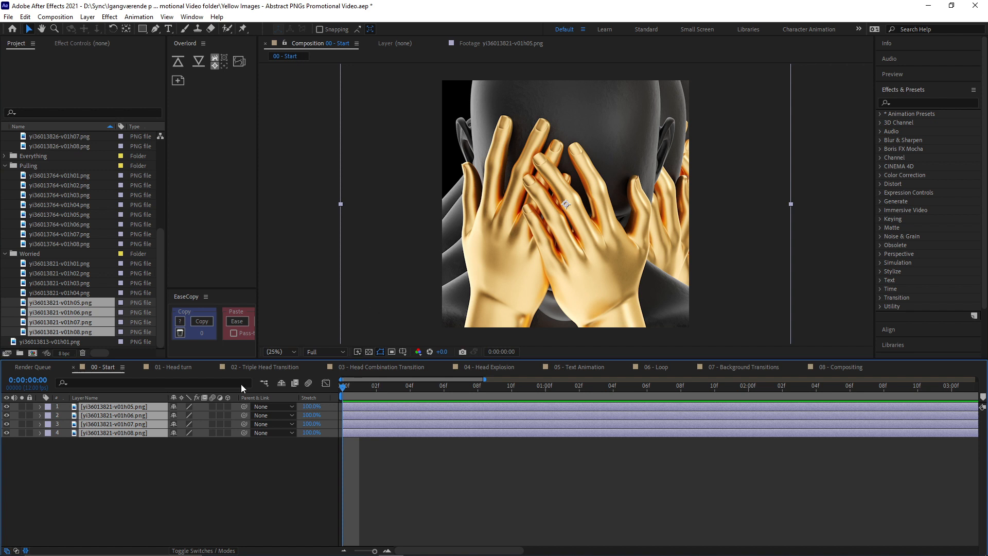
- Scale all four head layers down to 42%
{"action": "key", "text": "s"}
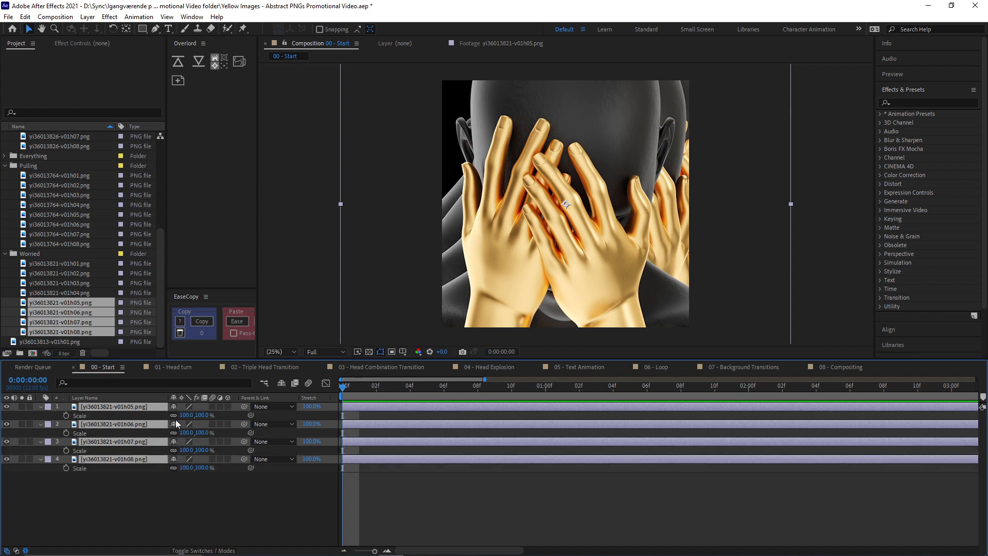
{"action": "left_click_drag", "start_coordinate": [187, 415], "coordinate": [158, 416]}
{"action": "left_click", "coordinate": [192, 489]}
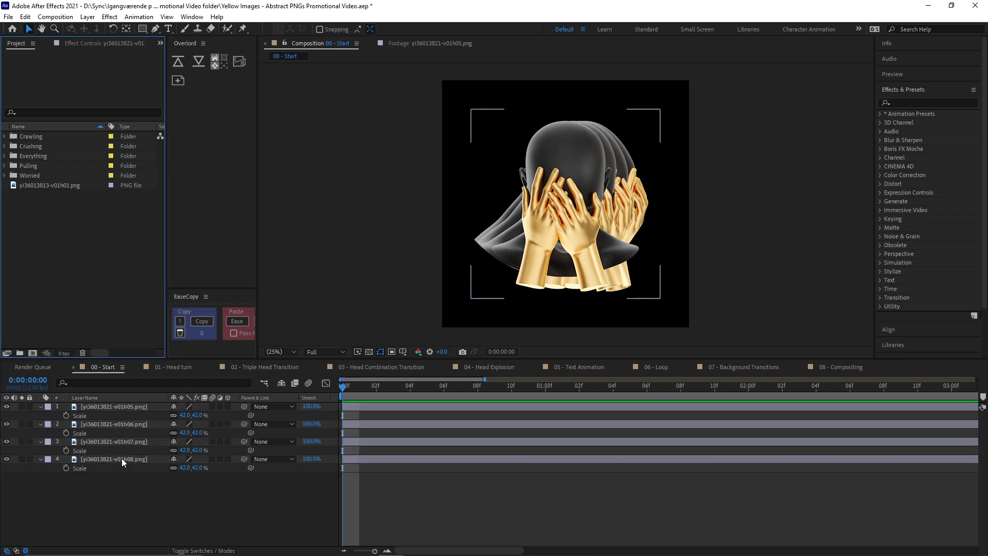
- Highlight each of the four head layers in turn, from v01h05 to v01h08
{"action": "left_click", "coordinate": [120, 407]}
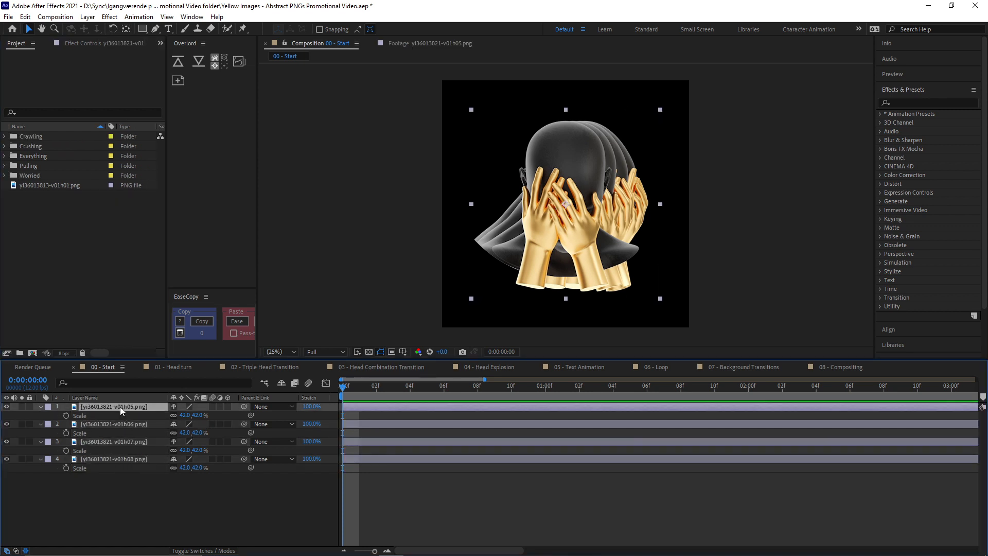
{"action": "left_click", "coordinate": [132, 424]}
{"action": "left_click", "coordinate": [132, 441]}
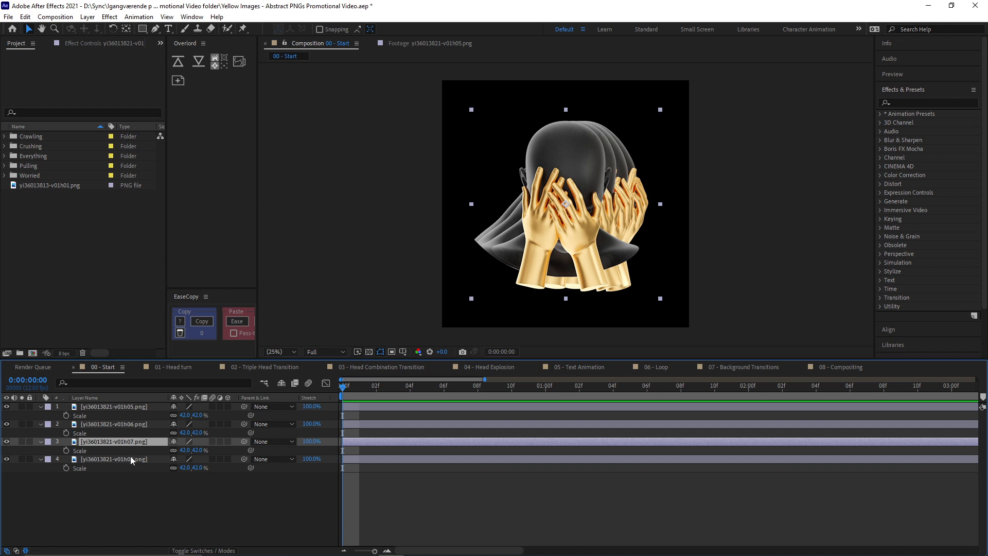
{"action": "left_click", "coordinate": [130, 459]}
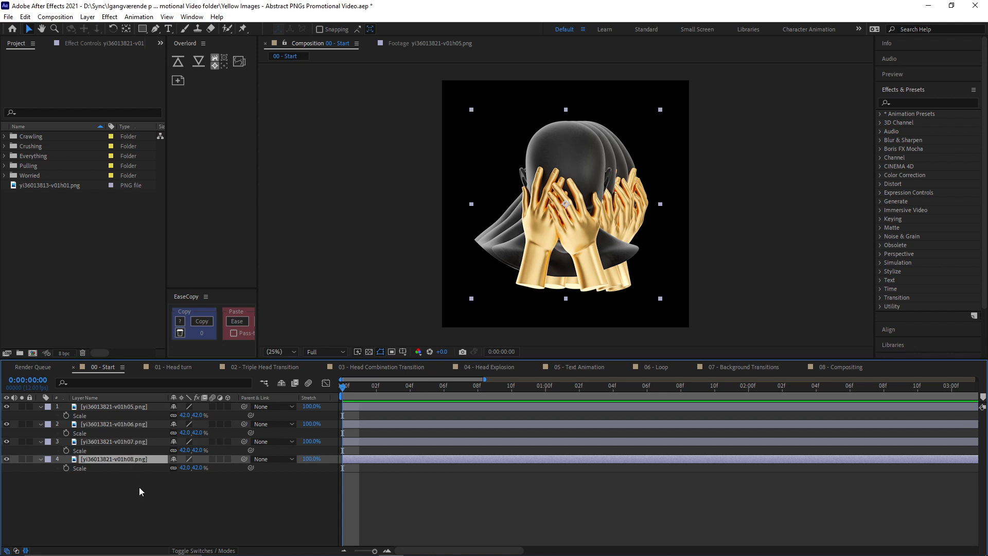
- Try to spread three of the overlapping head images apart in the composition, and undo the moves
{"action": "left_click_drag", "start_coordinate": [579, 190], "coordinate": [439, 193]}
{"action": "left_click_drag", "start_coordinate": [626, 202], "coordinate": [780, 210]}
{"action": "left_click_drag", "start_coordinate": [589, 194], "coordinate": [432, 219]}
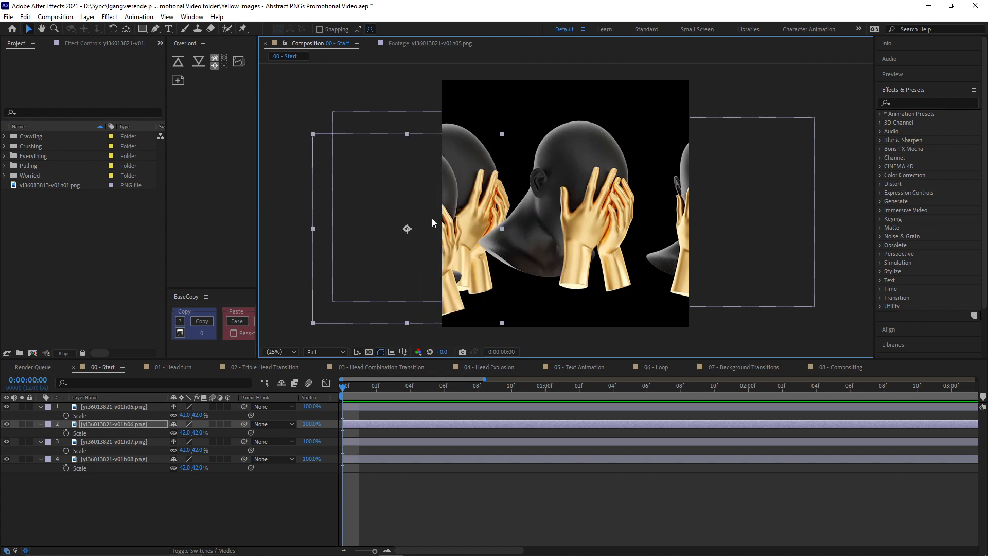
{"action": "key", "text": "ctrl+z"}
{"action": "key", "text": "ctrl+z"}
{"action": "key", "text": "ctrl+z"}
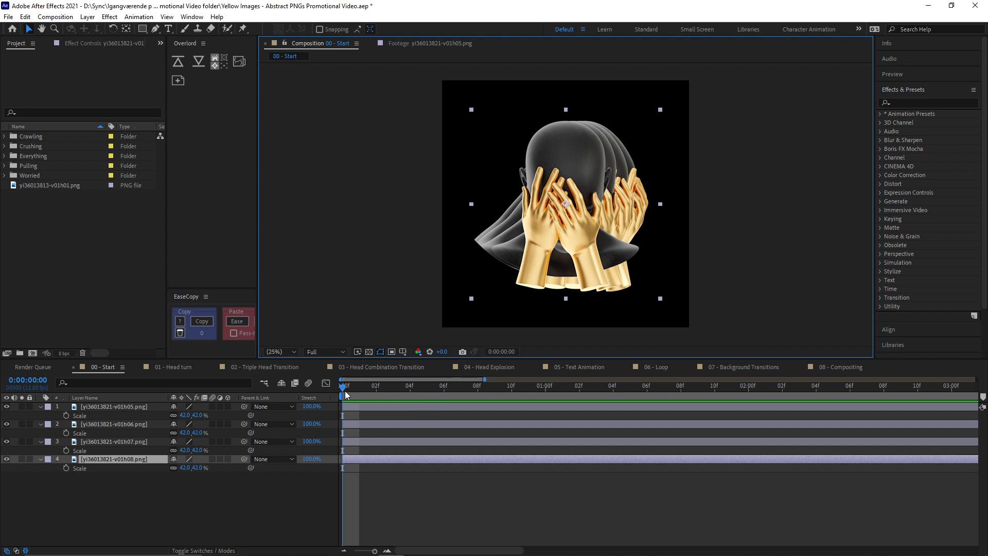
- Split all four head layers at frame 2 and delete the parts after the cut
{"action": "left_click_drag", "start_coordinate": [345, 394], "coordinate": [373, 392]}
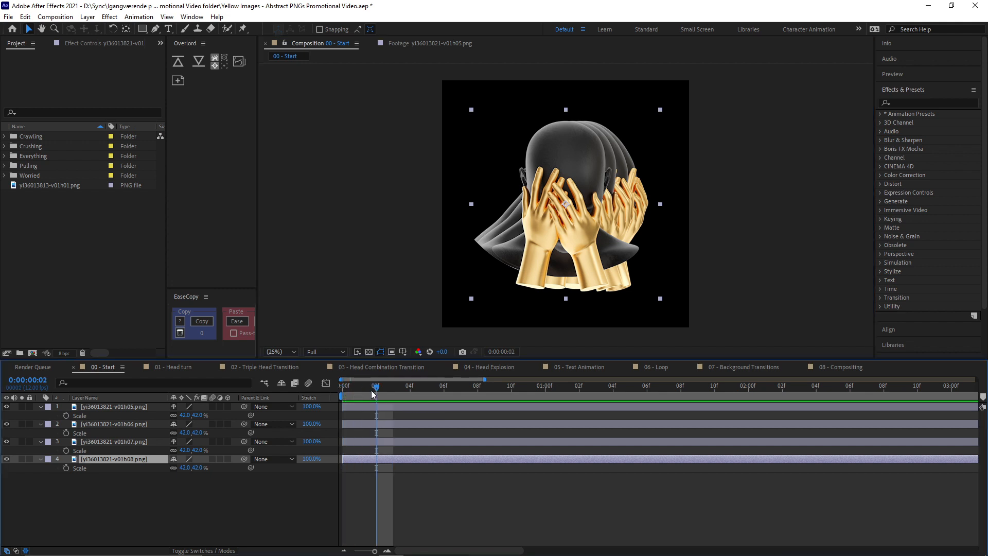
{"action": "key", "text": "ctrl+a"}
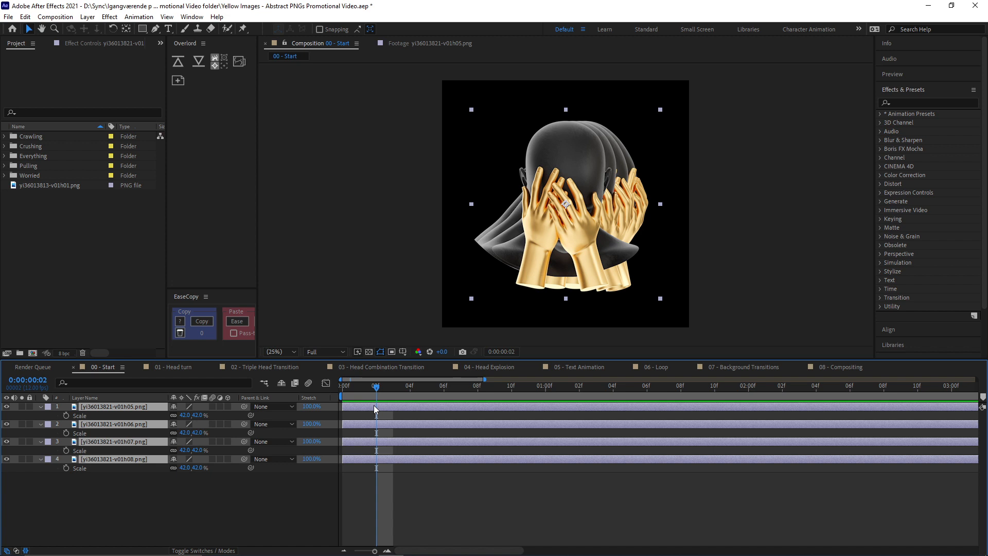
{"action": "key", "text": "ctrl+shift+d"}
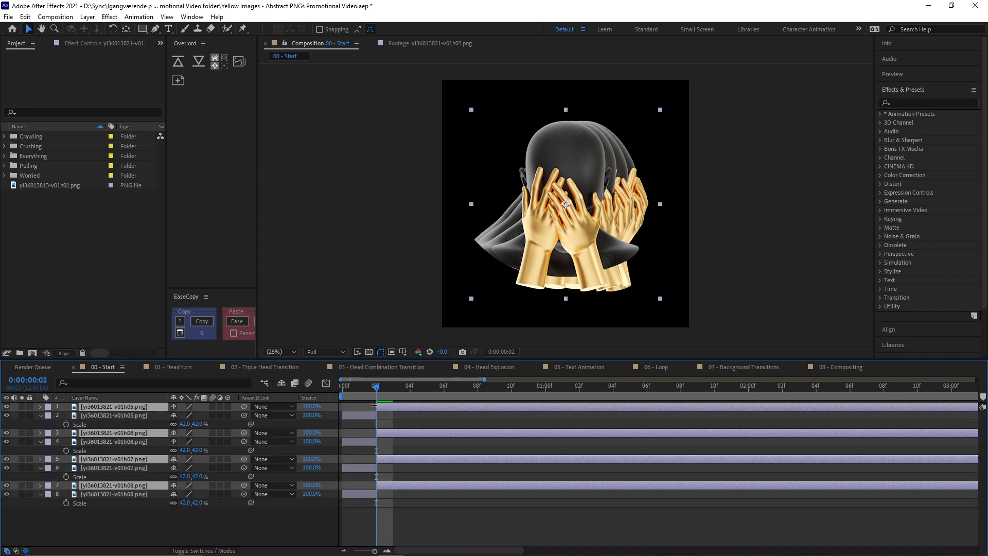
{"action": "key", "text": "Delete"}
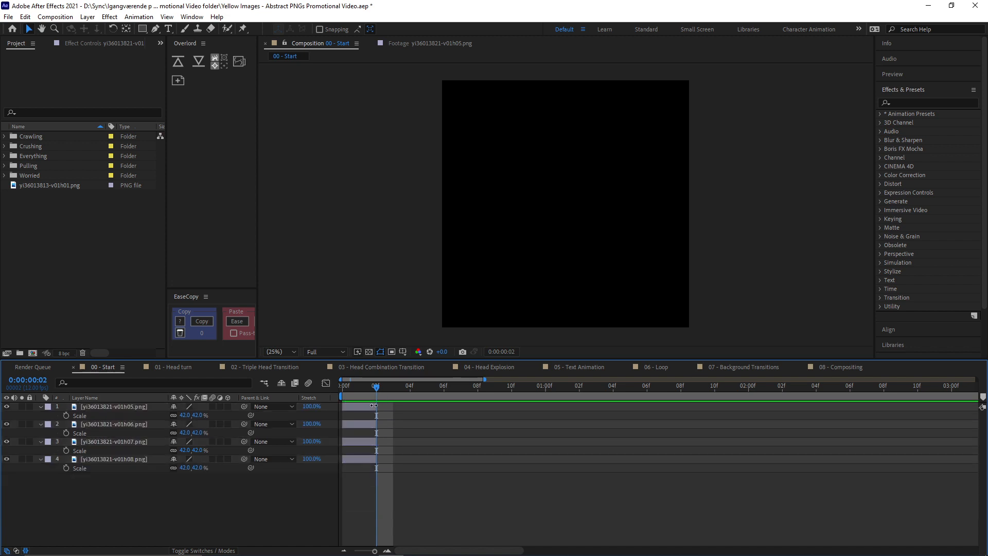
- Sequence the four head layers end to end without overlap, ordered from v01h08 to v01h05 and starting at frame 0
{"action": "key", "text": "Home"}
{"action": "left_click", "coordinate": [357, 442]}
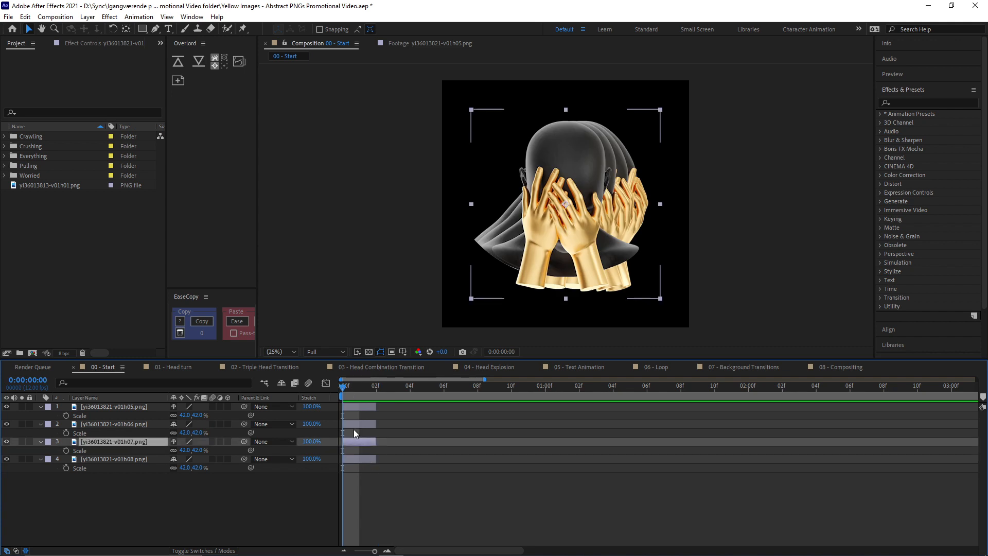
{"action": "left_click", "coordinate": [351, 424]}
{"action": "left_click", "coordinate": [348, 407]}
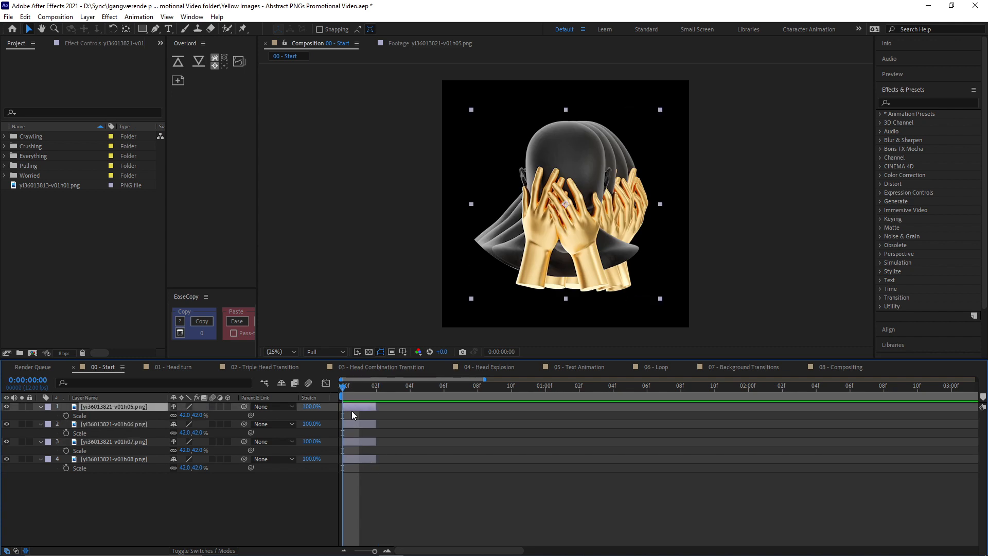
{"action": "left_click", "coordinate": [372, 472]}
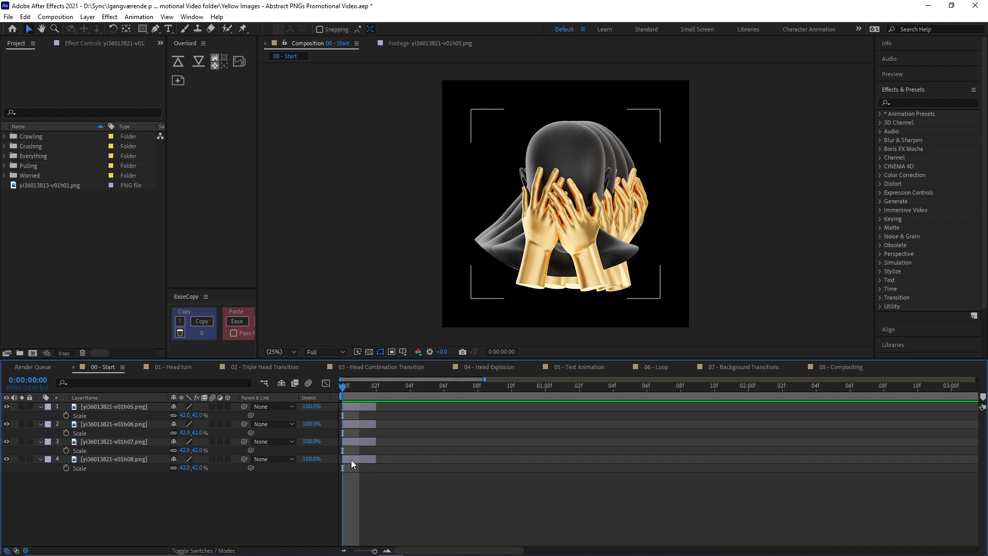
{"action": "left_click", "coordinate": [351, 459]}
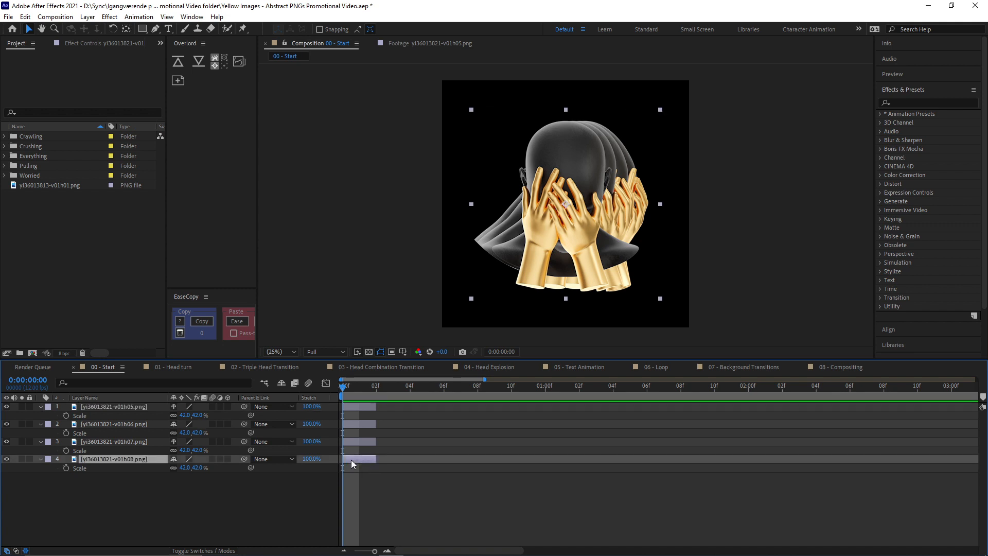
{"action": "left_click", "coordinate": [125, 406], "text": "shift"}
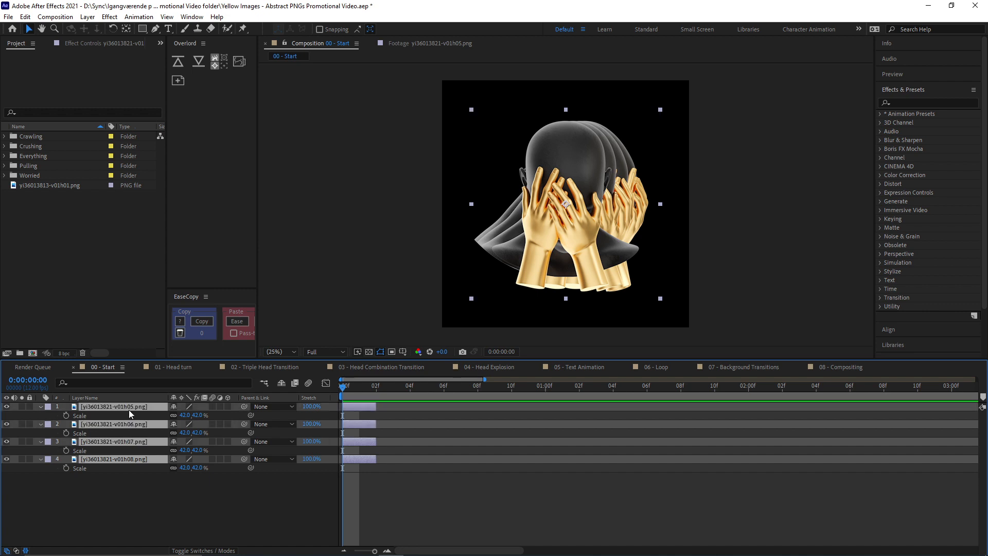
{"action": "right_click", "coordinate": [127, 406]}
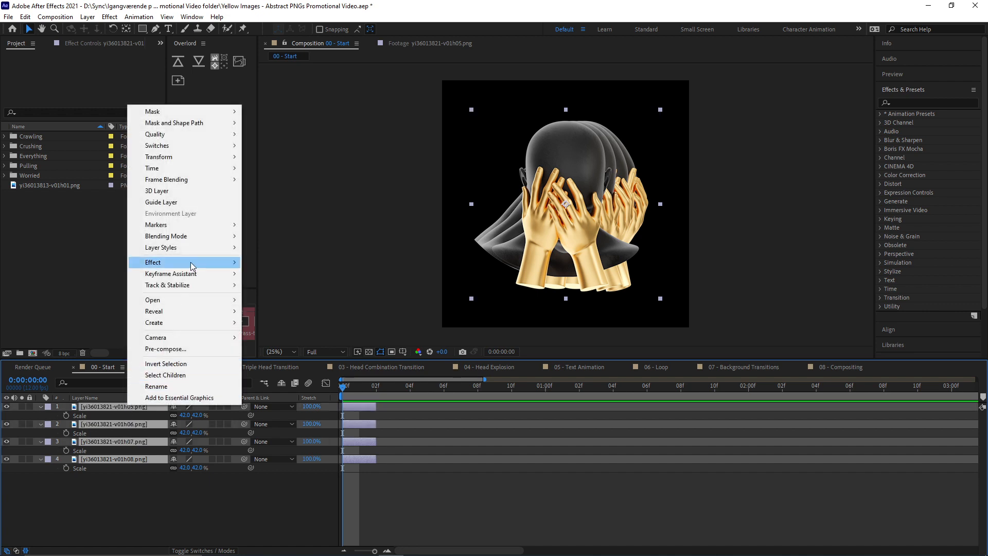
{"action": "mouse_move", "coordinate": [196, 271]}
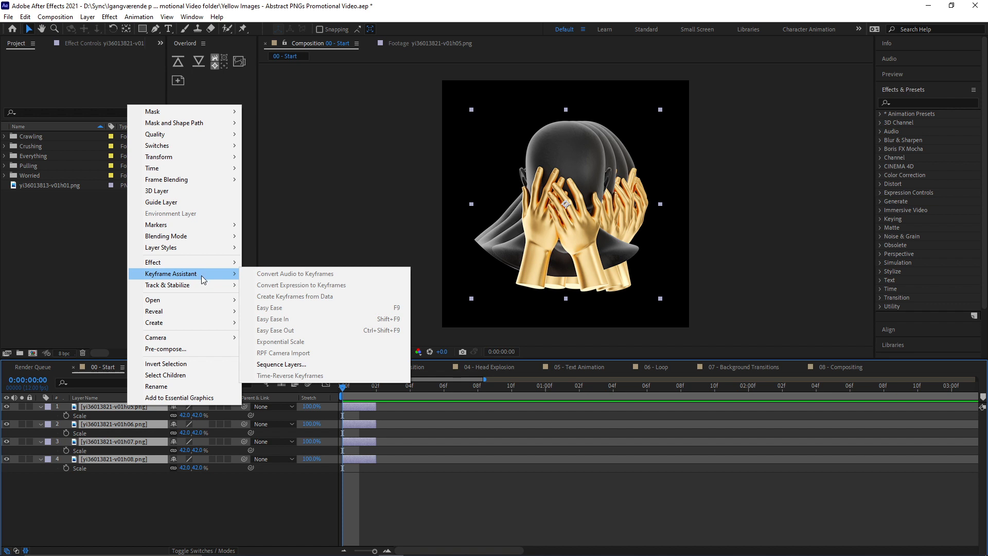
{"action": "left_click", "coordinate": [280, 365]}
{"action": "left_click", "coordinate": [681, 393]}
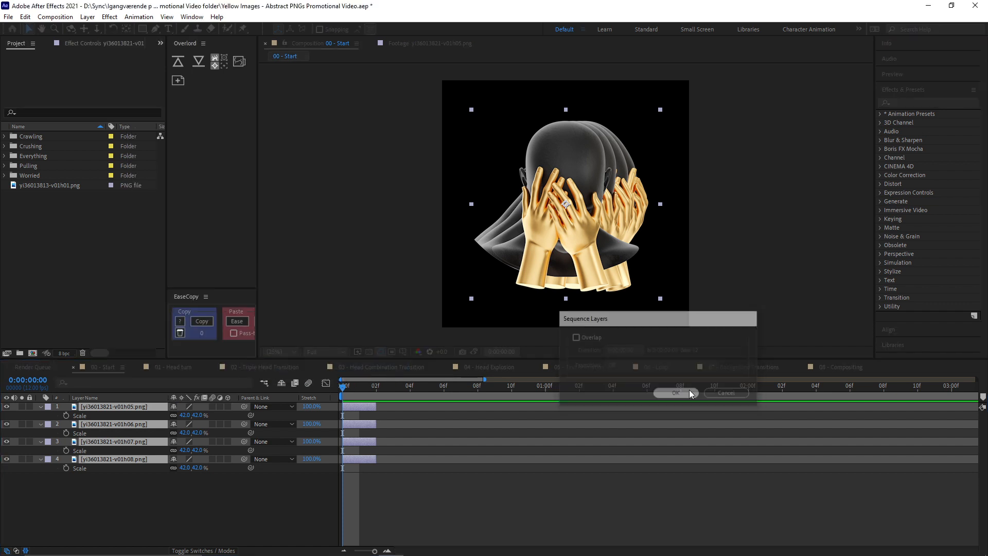
- Play back the sequenced head layers to check the turning motion
{"action": "left_click", "coordinate": [448, 484]}
{"action": "key", "text": "space"}
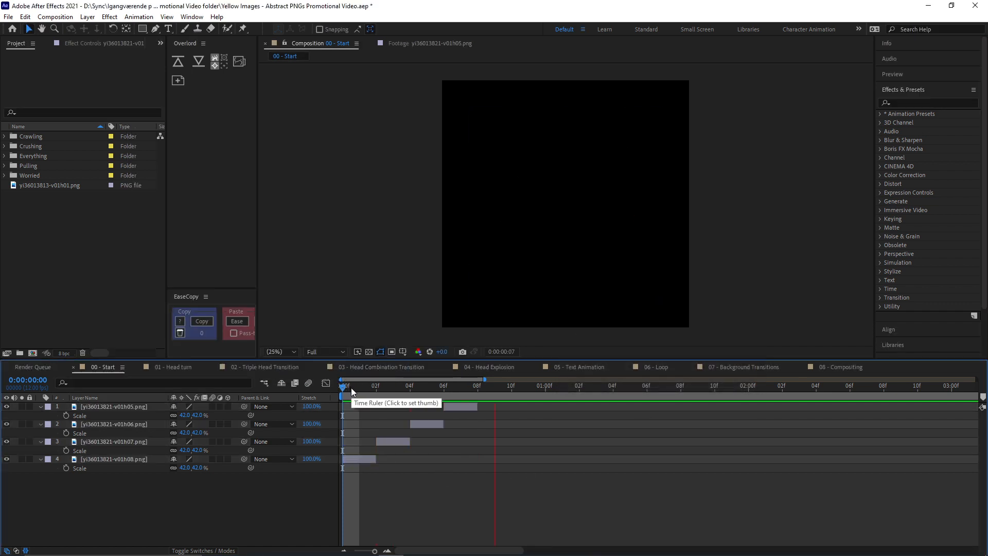
{"action": "key", "text": "space"}
{"action": "key", "text": "space"}
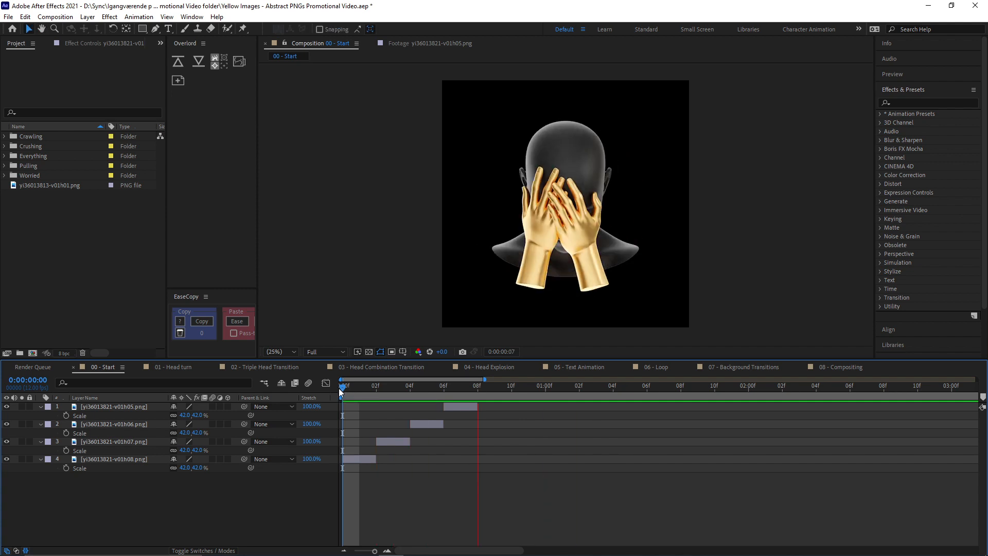
- Trim the v01h06 layer to end at frame 5 and make the v01h05 layer run from frame 5 to 03:00f
{"action": "left_click_drag", "start_coordinate": [343, 388], "coordinate": [411, 379]}
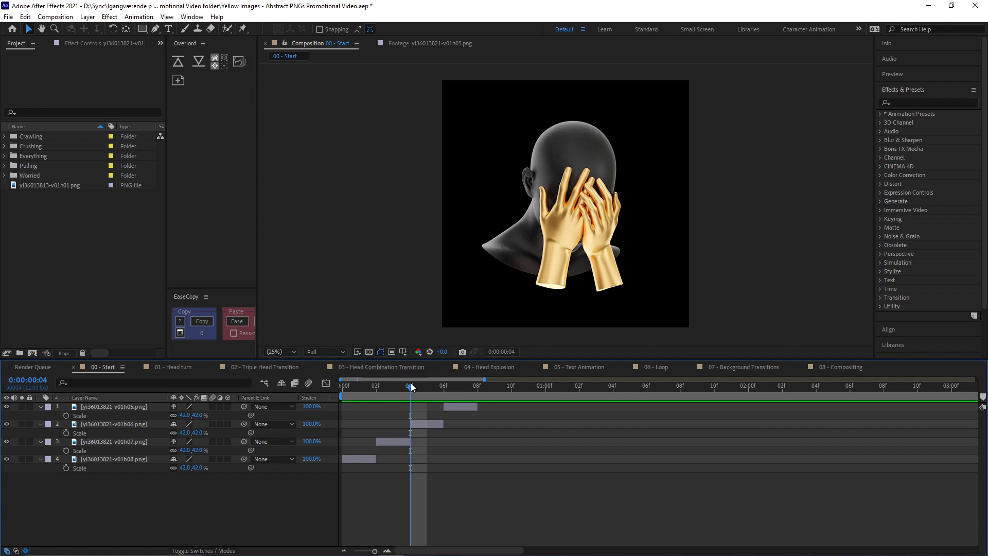
{"action": "mouse_move", "coordinate": [411, 388]}
{"action": "left_mouse_down"}
{"action": "mouse_move", "coordinate": [372, 384]}
{"action": "mouse_move", "coordinate": [426, 386]}
{"action": "left_mouse_up"}
{"action": "left_click", "coordinate": [428, 425]}
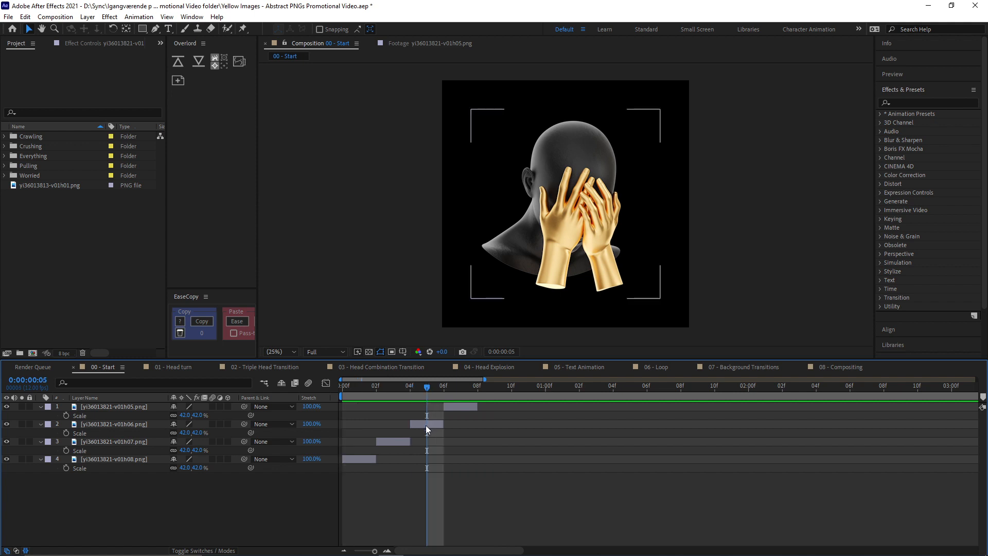
{"action": "left_click_drag", "start_coordinate": [434, 425], "coordinate": [950, 422]}
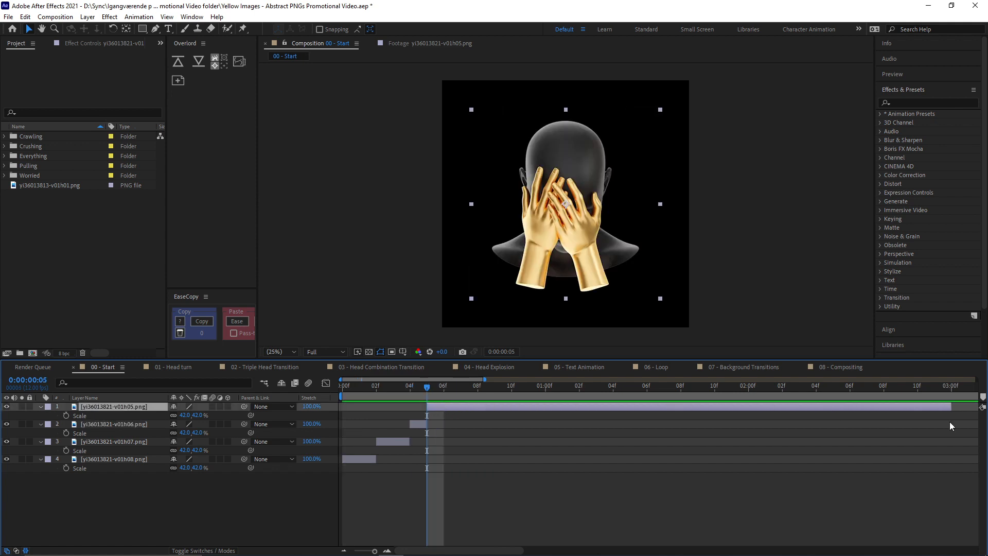
- Preview the retimed head turn from the start and return the time to frame 0
{"action": "key", "text": "Home"}
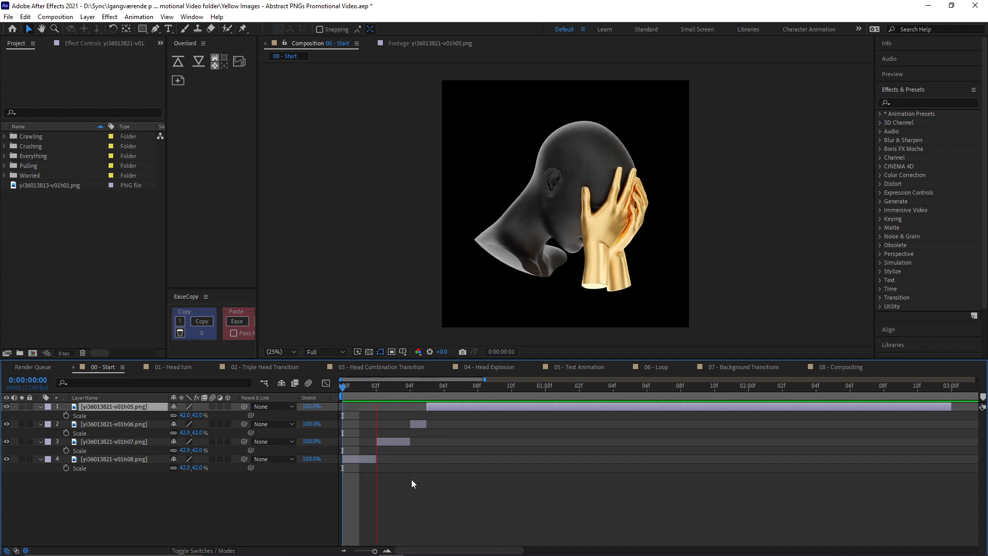
{"action": "key", "text": "space"}
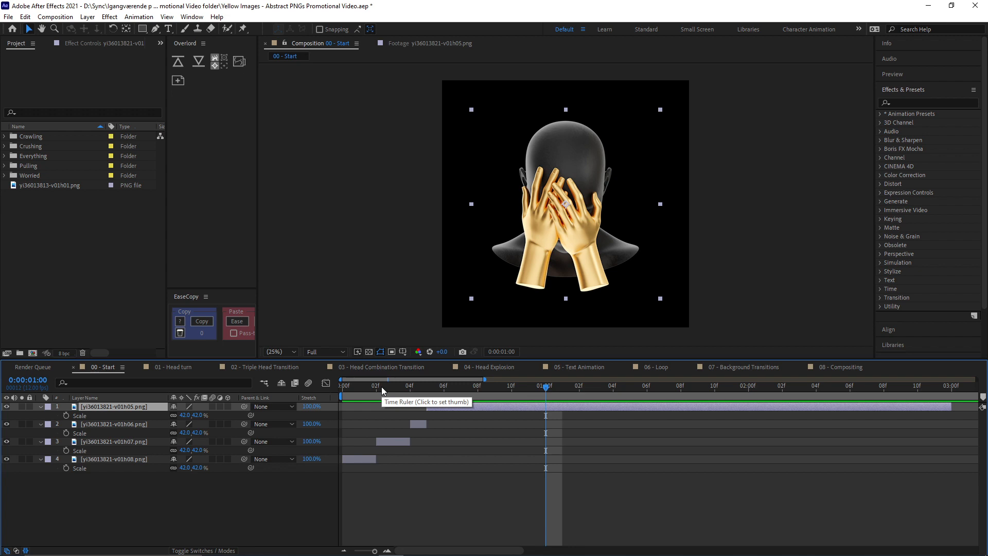
{"action": "left_click_drag", "start_coordinate": [381, 387], "coordinate": [339, 382]}
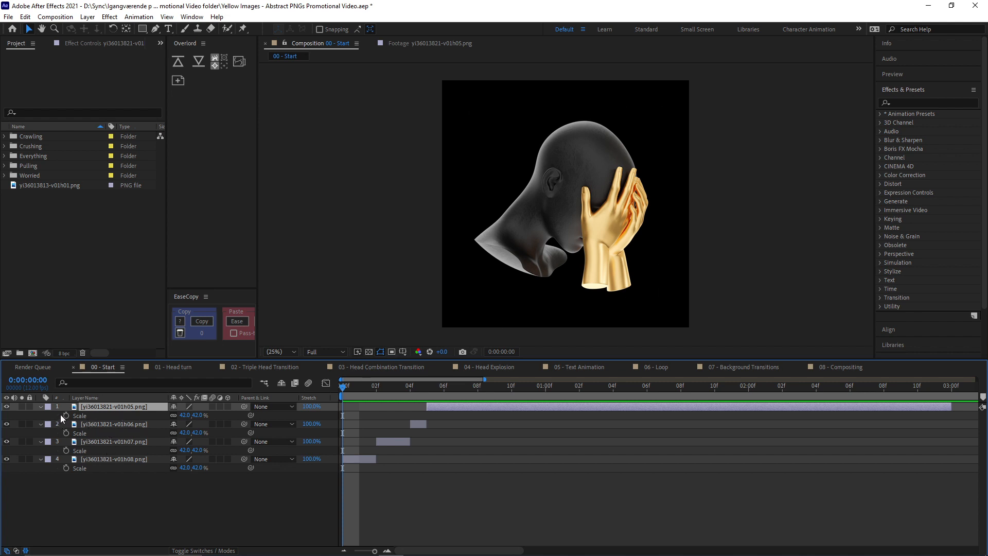
- Collapse the Scale properties of all four head layers and clear the selection
{"action": "key", "text": "ctrl+a"}
{"action": "left_click", "coordinate": [40, 407]}
{"action": "left_click", "coordinate": [164, 474]}
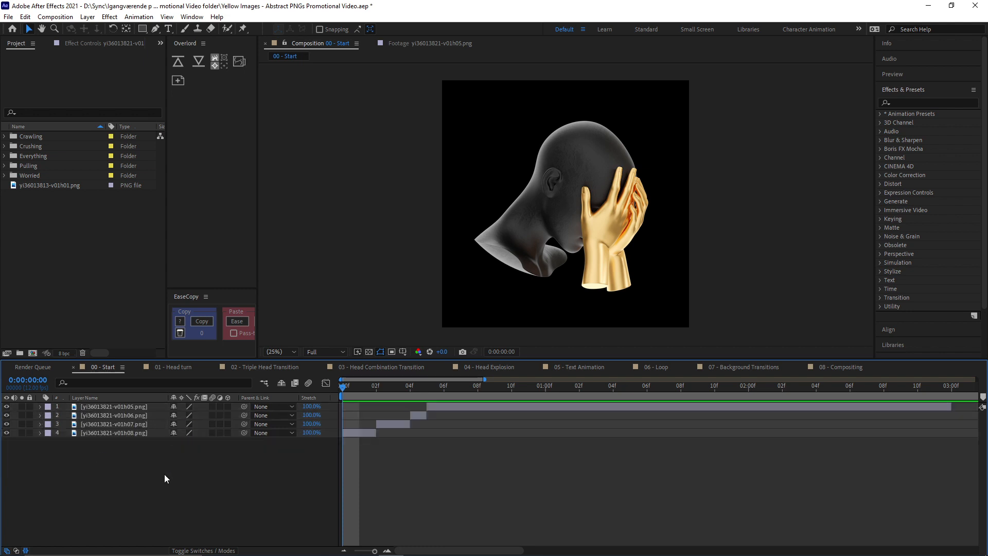
- Add a null object to the 00 - Start composition and name it Starting Position
{"action": "left_click", "coordinate": [87, 16]}
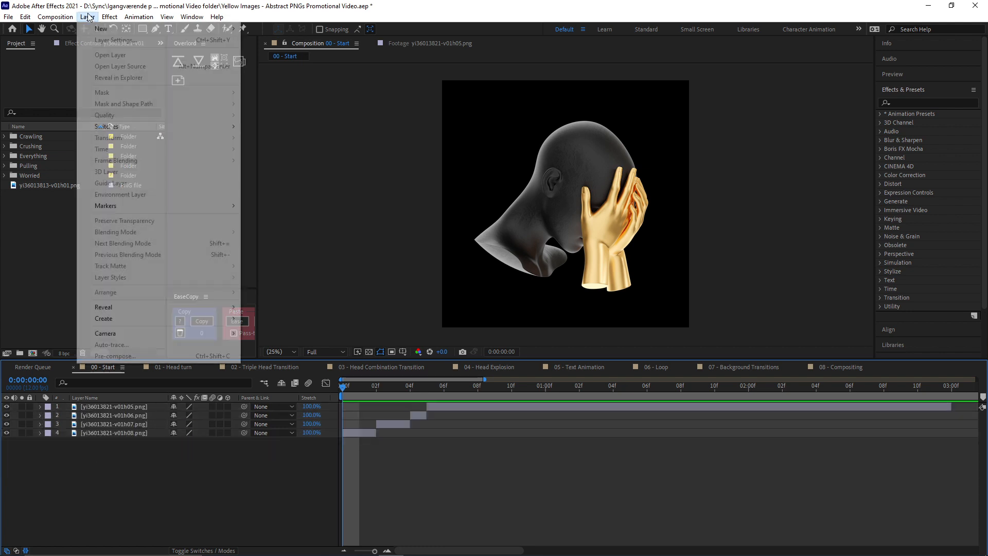
{"action": "mouse_move", "coordinate": [103, 32]}
{"action": "left_click", "coordinate": [286, 73]}
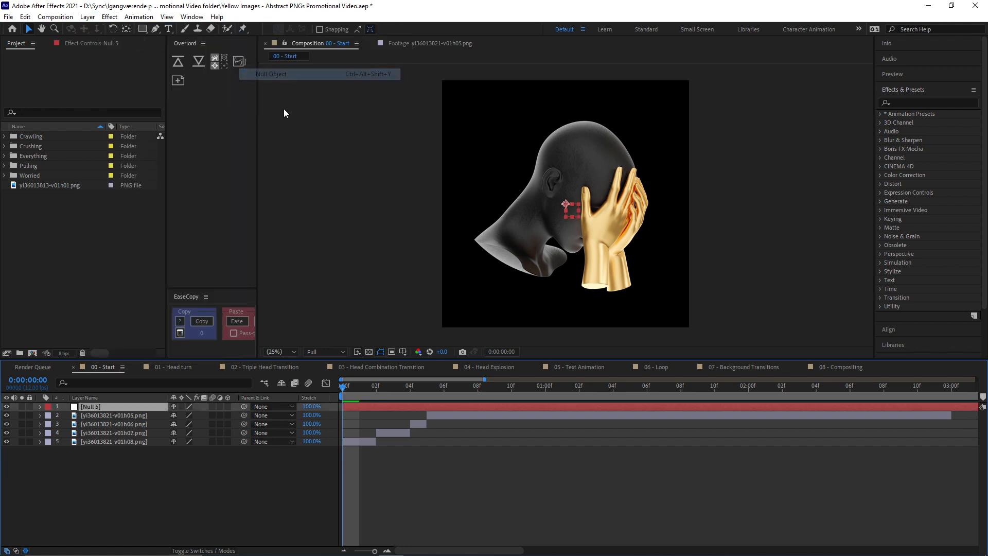
{"action": "key", "text": "Return"}
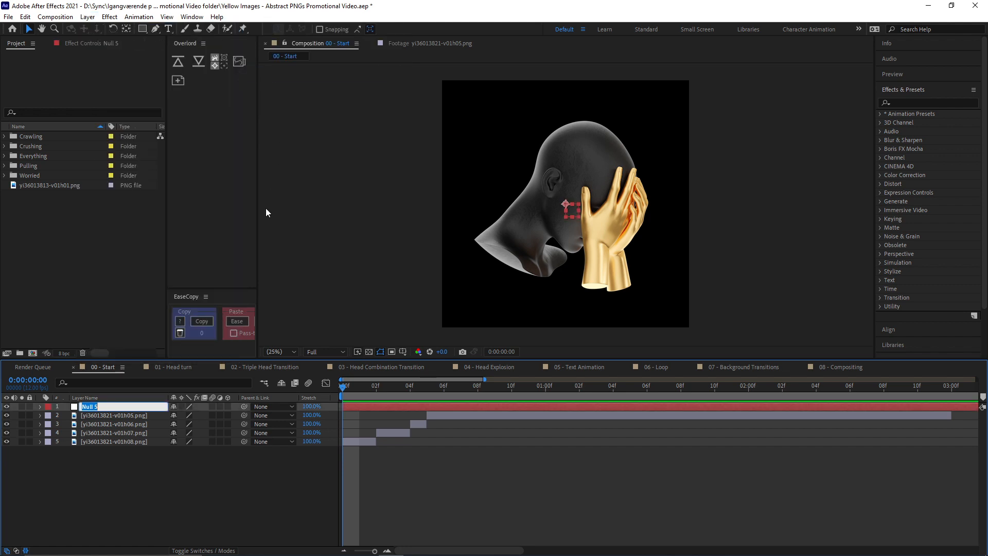
{"action": "type", "text": "Starting Position"}
{"action": "key", "text": "Return"}
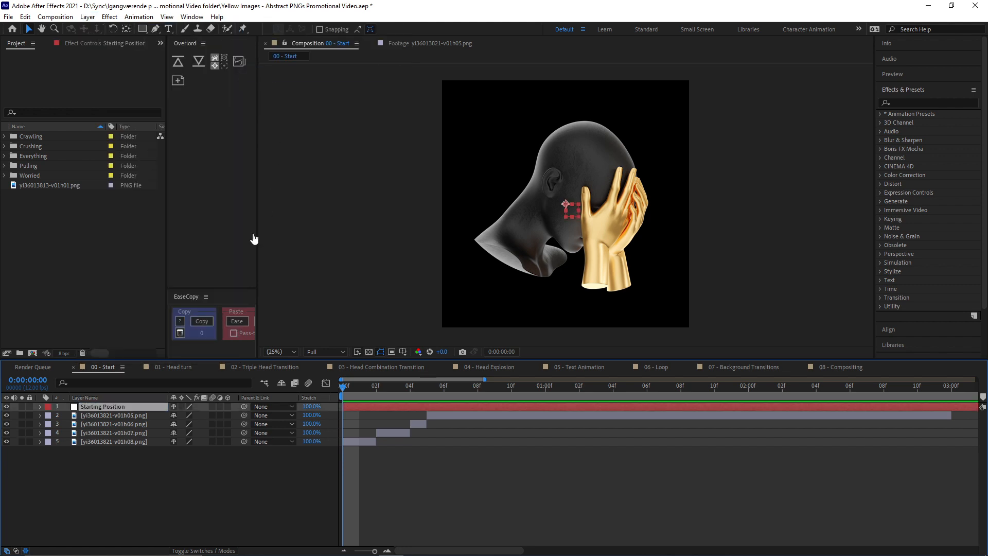
- Parent all four head layers to the Starting Position null
{"action": "left_click", "coordinate": [103, 415]}
{"action": "left_click", "coordinate": [109, 440], "text": "shift"}
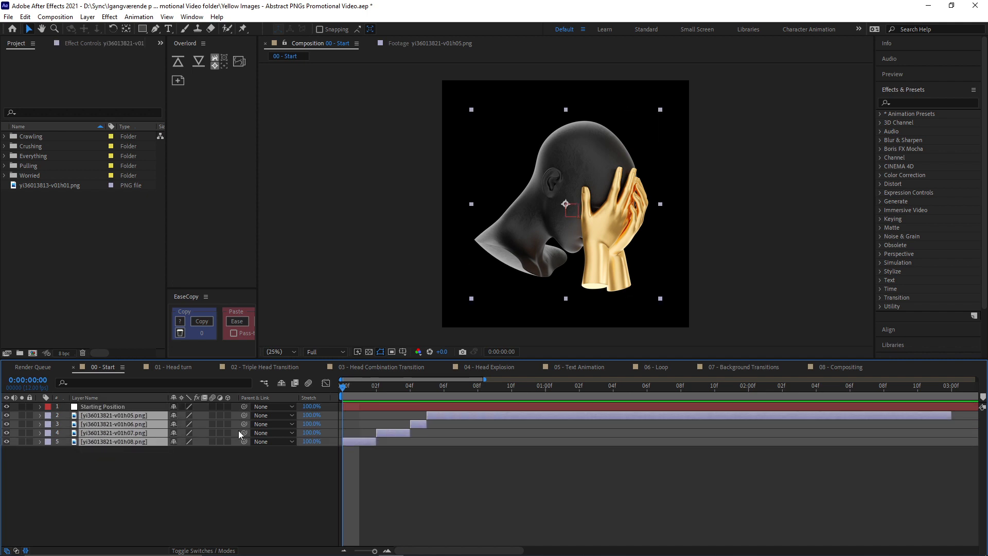
{"action": "left_click_drag", "start_coordinate": [244, 415], "coordinate": [130, 406]}
- Try moving the heads down and to the left with the Starting Position null, scrub the turn, and undo the move
{"action": "left_click", "coordinate": [130, 406]}
{"action": "left_click", "coordinate": [572, 213]}
{"action": "left_click_drag", "start_coordinate": [573, 214], "coordinate": [549, 241]}
{"action": "left_click_drag", "start_coordinate": [375, 387], "coordinate": [425, 387]}
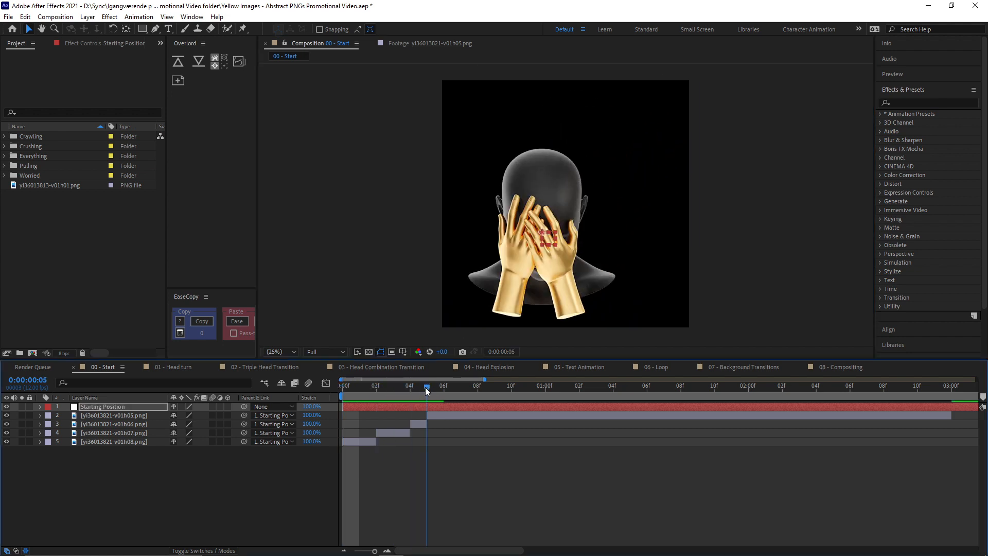
{"action": "key", "text": "ctrl+z"}
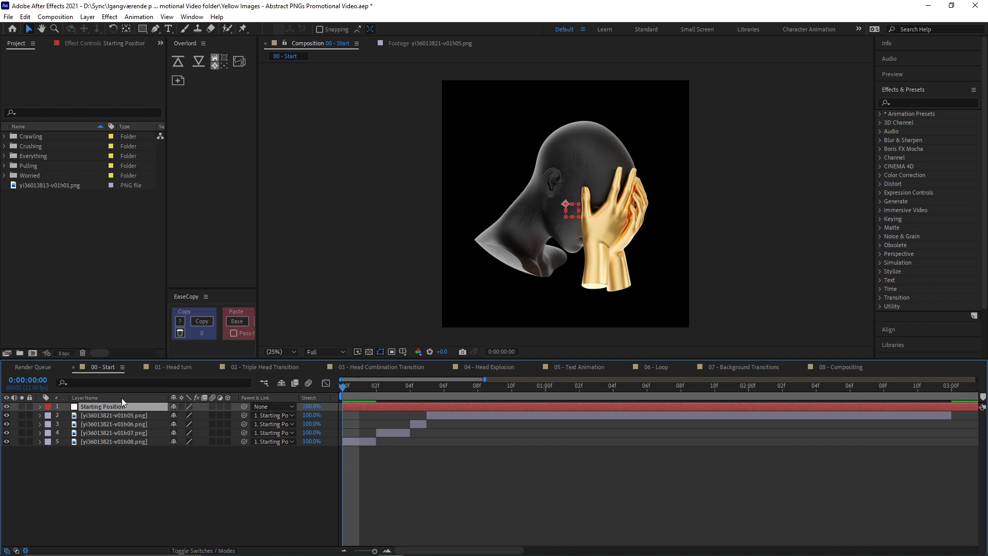
- Separate the Starting Position null's position dimensions and enable X Position keyframing at frame 0
{"action": "key", "text": "p"}
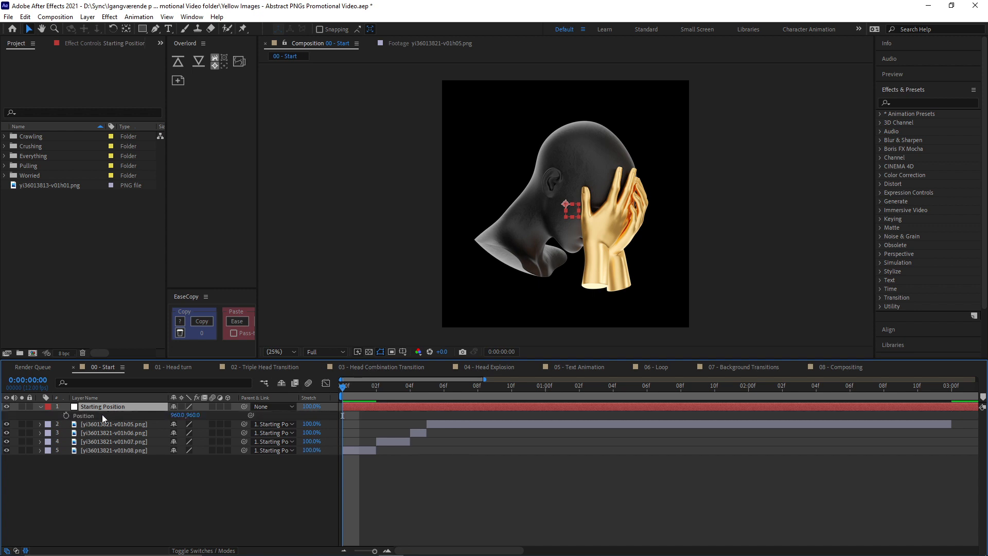
{"action": "right_click", "coordinate": [102, 415]}
{"action": "left_click", "coordinate": [144, 287]}
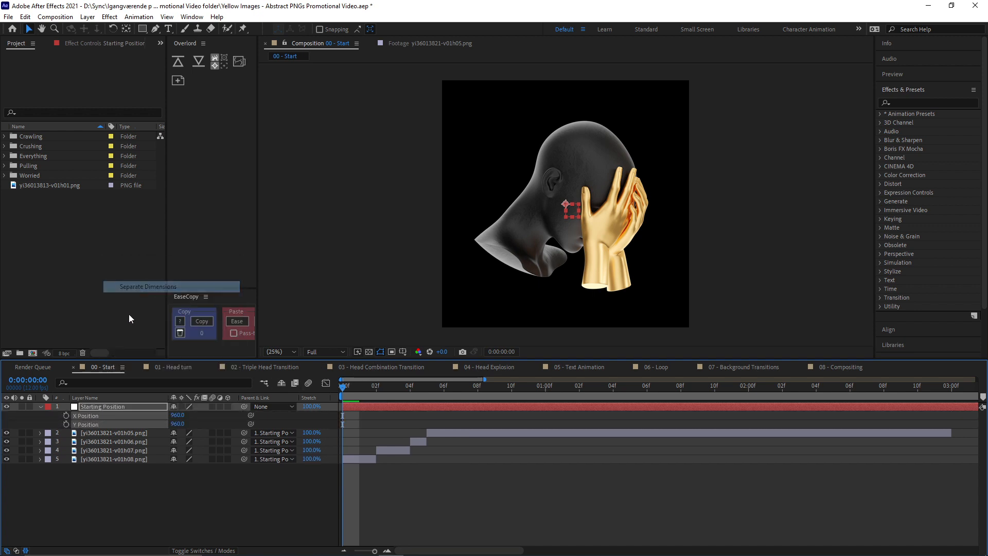
{"action": "left_click", "coordinate": [70, 415]}
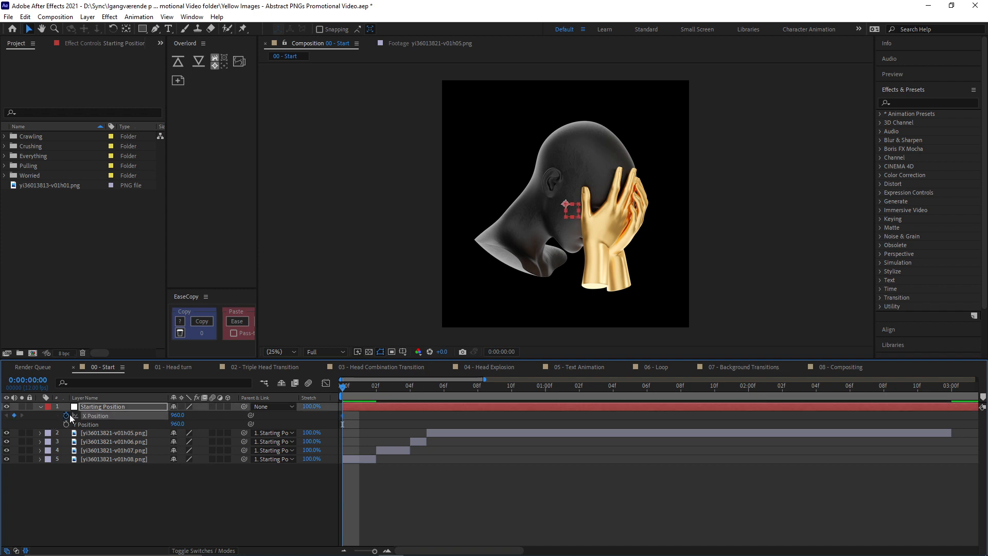
- Add X Position keyframes holding 960 on the Starting Position null at frame 8 and at 01:01f
{"action": "left_click_drag", "start_coordinate": [376, 386], "coordinate": [477, 387]}
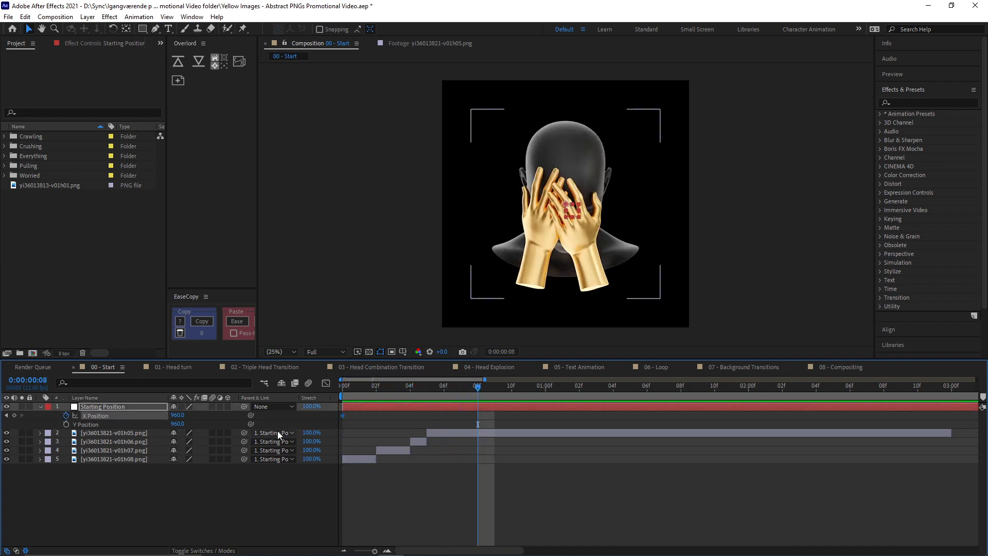
{"action": "left_click", "coordinate": [14, 415]}
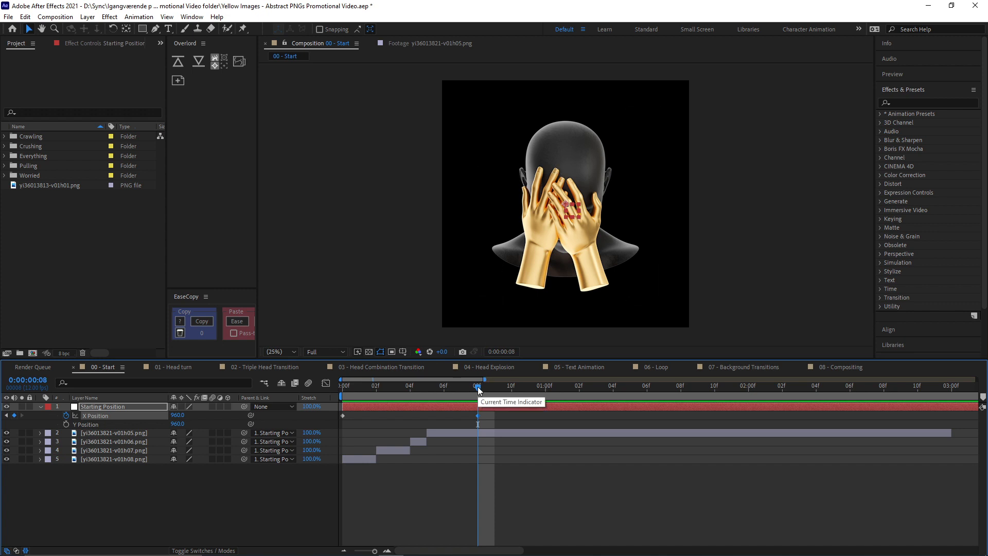
{"action": "left_click_drag", "start_coordinate": [478, 387], "coordinate": [562, 387]}
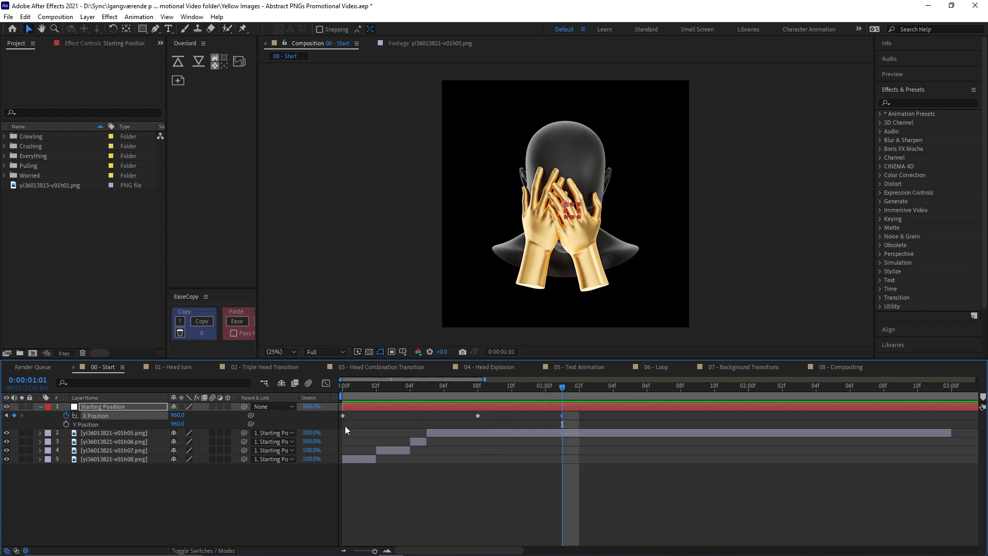
- At frame 0, move the Starting Position null out of frame to the right, to an X Position of about 2768
{"action": "left_click_drag", "start_coordinate": [380, 389], "coordinate": [313, 388]}
{"action": "left_click_drag", "start_coordinate": [583, 214], "coordinate": [806, 211]}
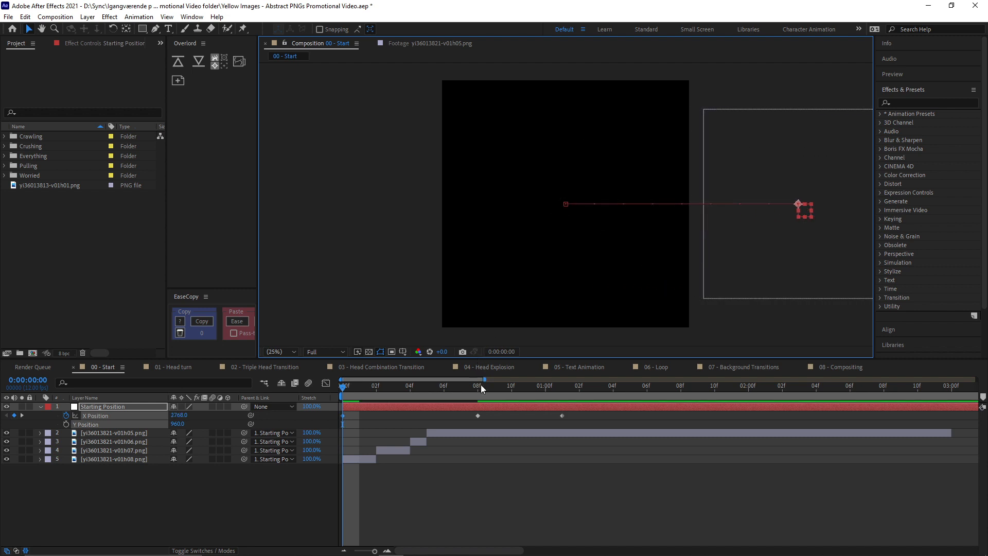
- At frame 8, move the Starting Position null left to X Position 940 and Easy Ease all three X Position keyframes
{"action": "left_click_drag", "start_coordinate": [353, 390], "coordinate": [477, 391]}
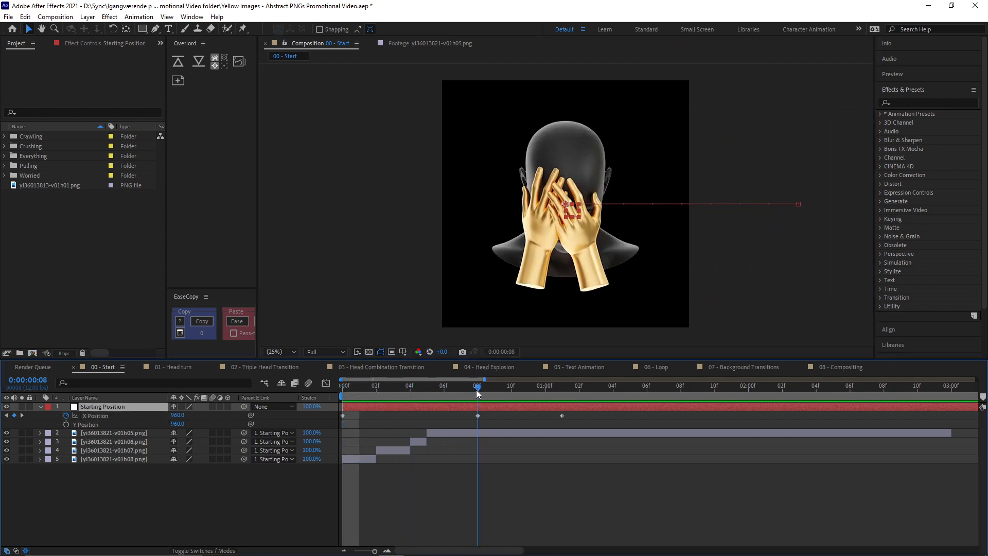
{"action": "left_click", "coordinate": [573, 209]}
{"action": "left_click_drag", "start_coordinate": [573, 209], "coordinate": [570, 209]}
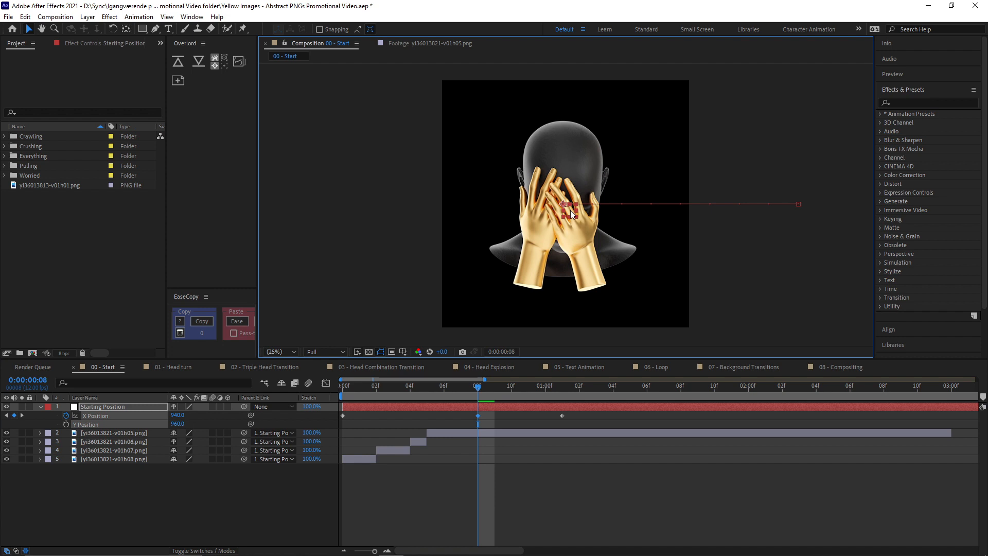
{"action": "left_click_drag", "start_coordinate": [581, 415], "coordinate": [343, 421]}
{"action": "key", "text": "F9"}
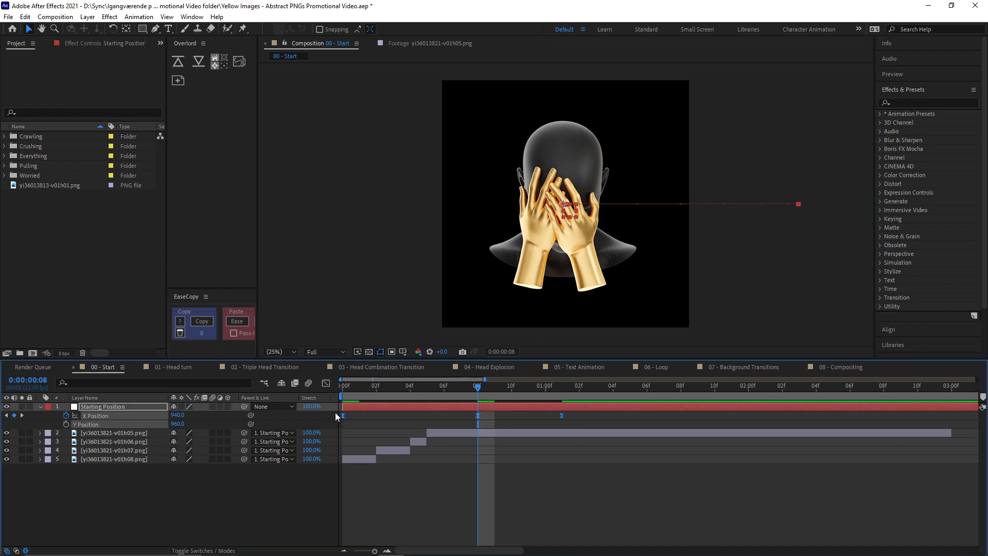
- In the X Position value graph, steepen the curve's start at frame 0 and lengthen the easing handles around frame 8
{"action": "left_click", "coordinate": [327, 383]}
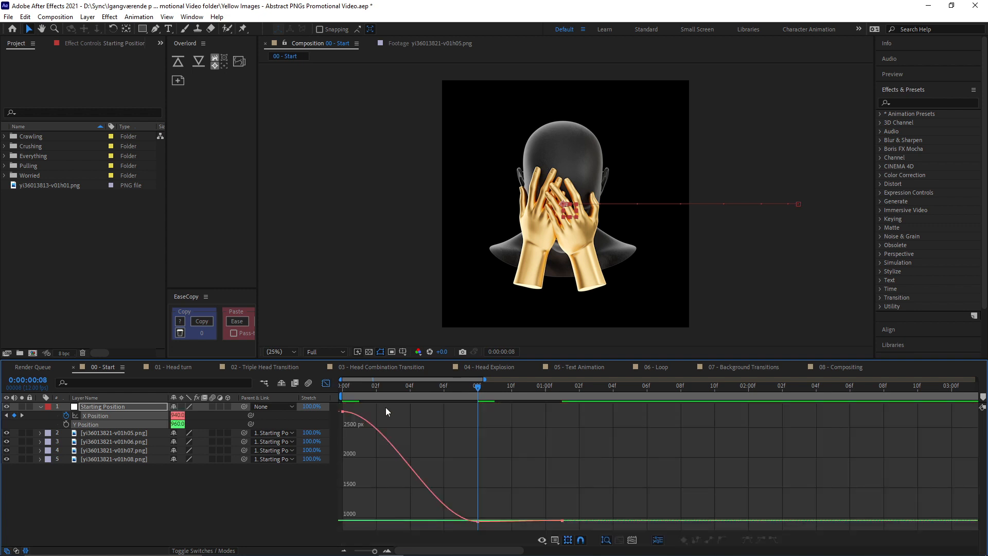
{"action": "left_click", "coordinate": [127, 407]}
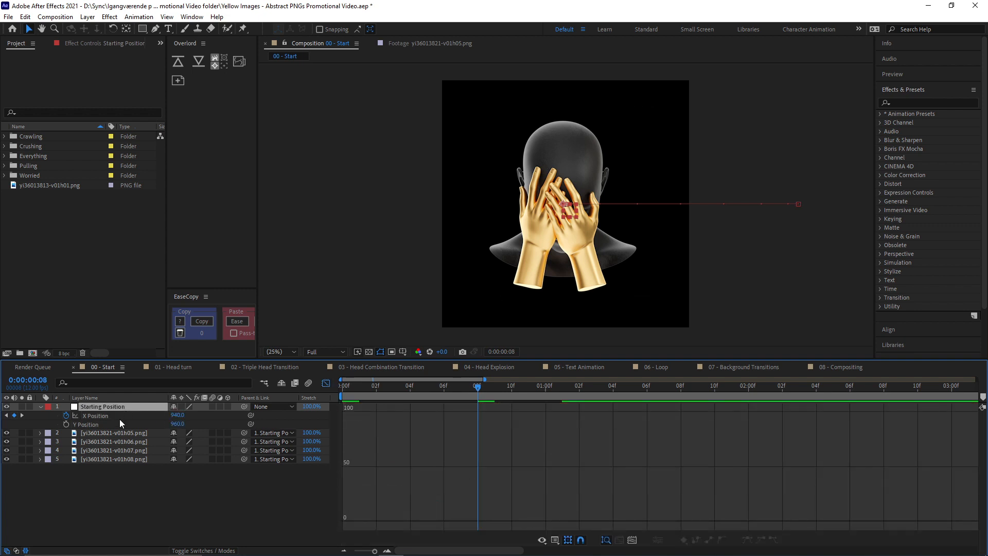
{"action": "left_click", "coordinate": [120, 417]}
{"action": "left_click", "coordinate": [556, 540]}
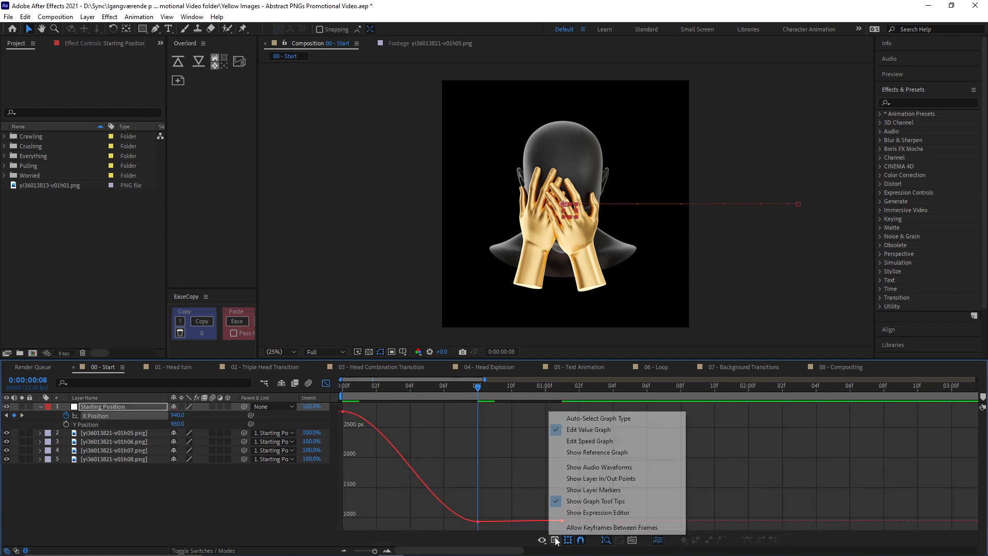
{"action": "left_click", "coordinate": [597, 432]}
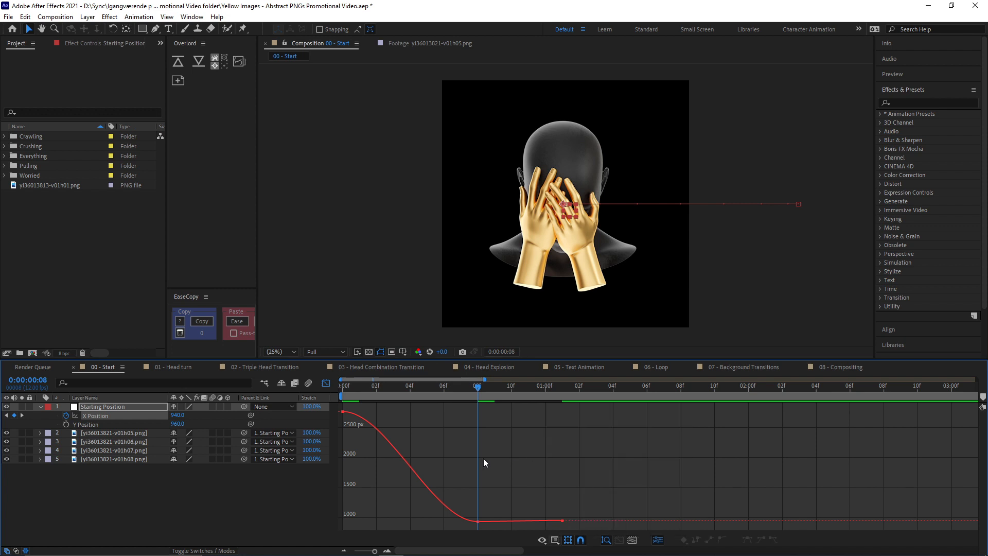
{"action": "left_click_drag", "start_coordinate": [436, 443], "coordinate": [368, 452]}
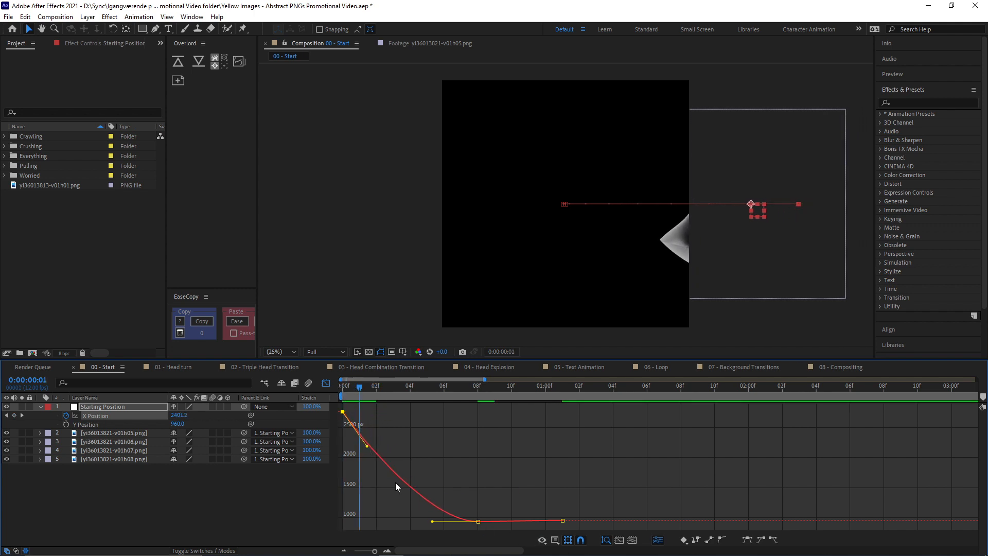
{"action": "left_click_drag", "start_coordinate": [432, 523], "coordinate": [397, 524]}
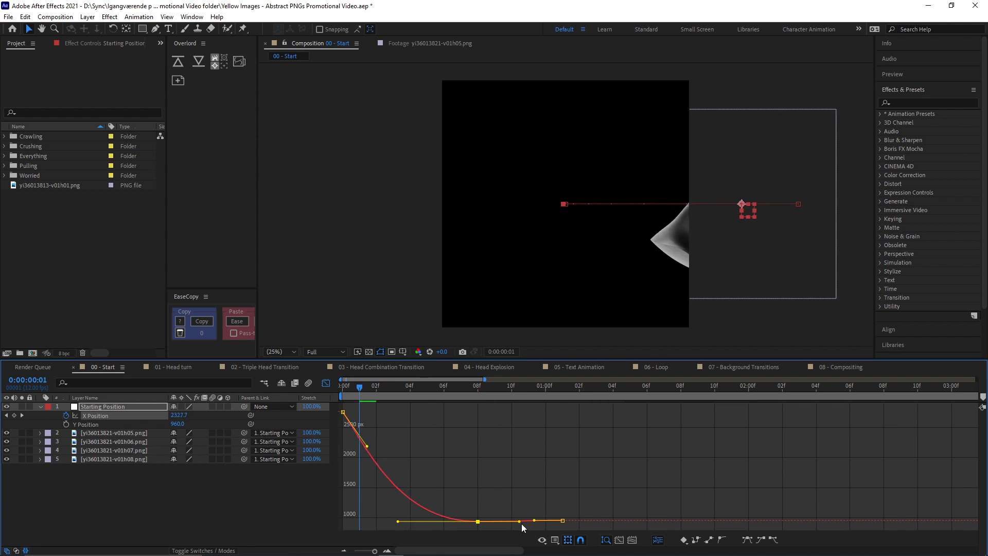
{"action": "left_click_drag", "start_coordinate": [534, 521], "coordinate": [522, 521]}
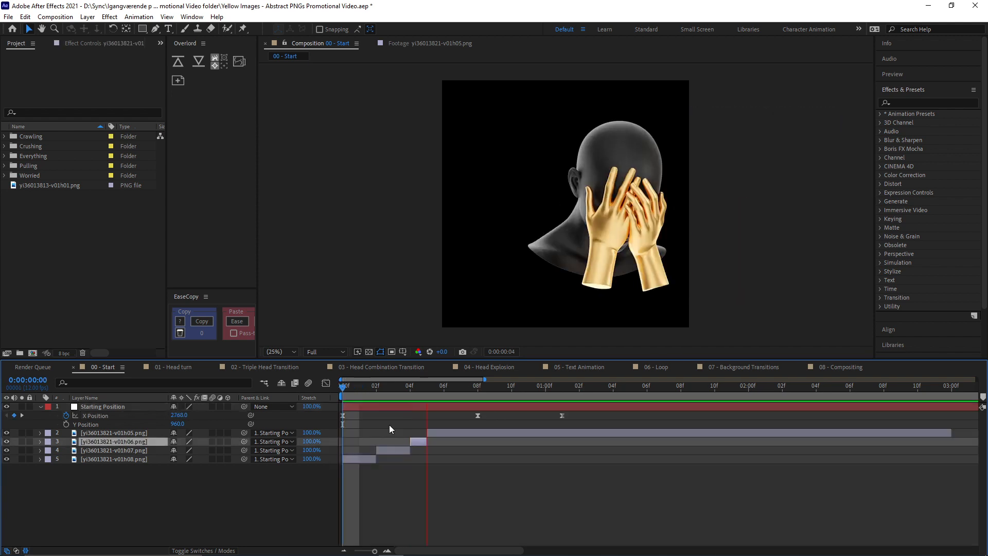
- Preview the slide-in and check the head's position around frame 4
{"action": "key", "text": "space"}
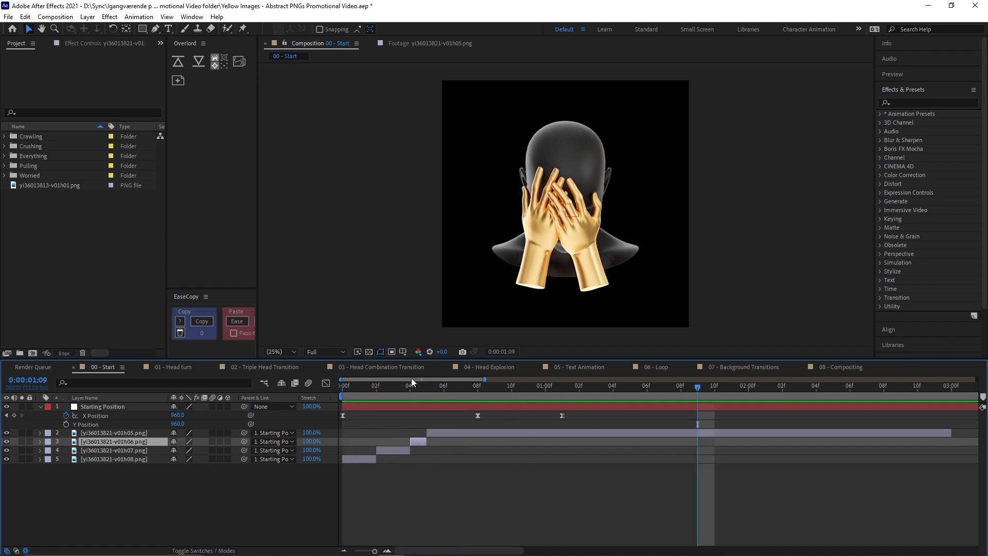
{"action": "left_click", "coordinate": [409, 390]}
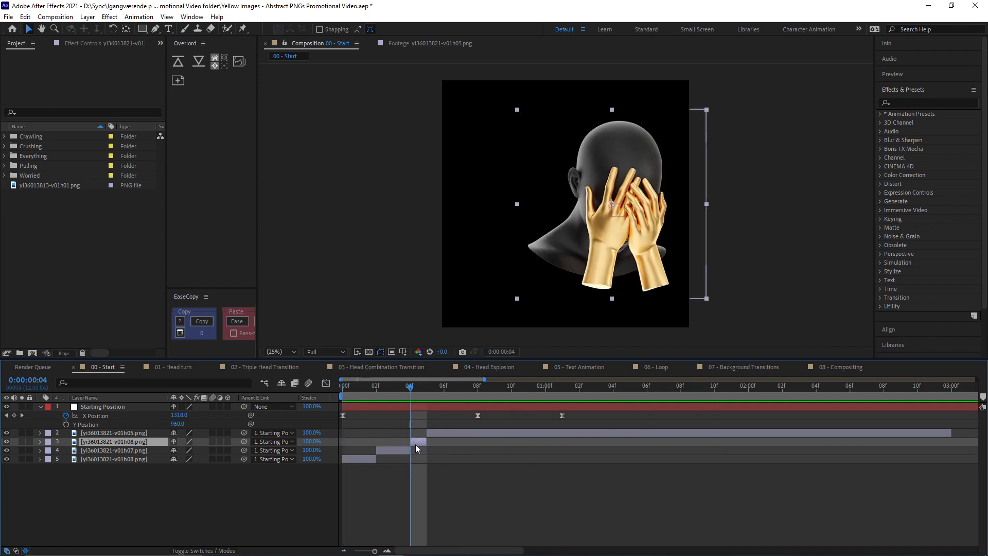
{"action": "left_click_drag", "start_coordinate": [409, 389], "coordinate": [337, 395]}
- Enable Rotation keyframing on the Starting Position null at frame 0 and add 0° keyframes at frame 8 and 01:01f
{"action": "left_click", "coordinate": [347, 408]}
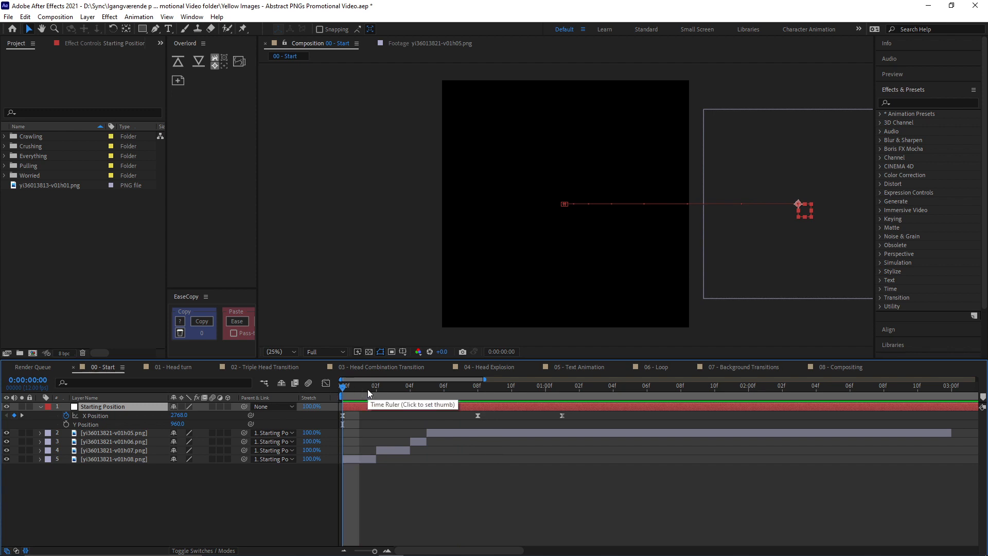
{"action": "key", "text": "shift+r"}
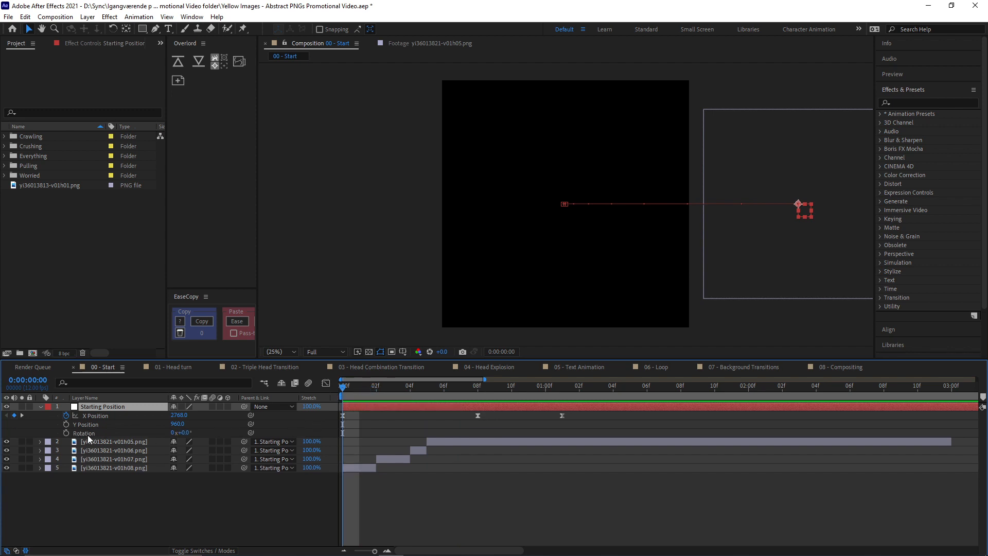
{"action": "left_click", "coordinate": [66, 434]}
{"action": "left_click", "coordinate": [475, 385]}
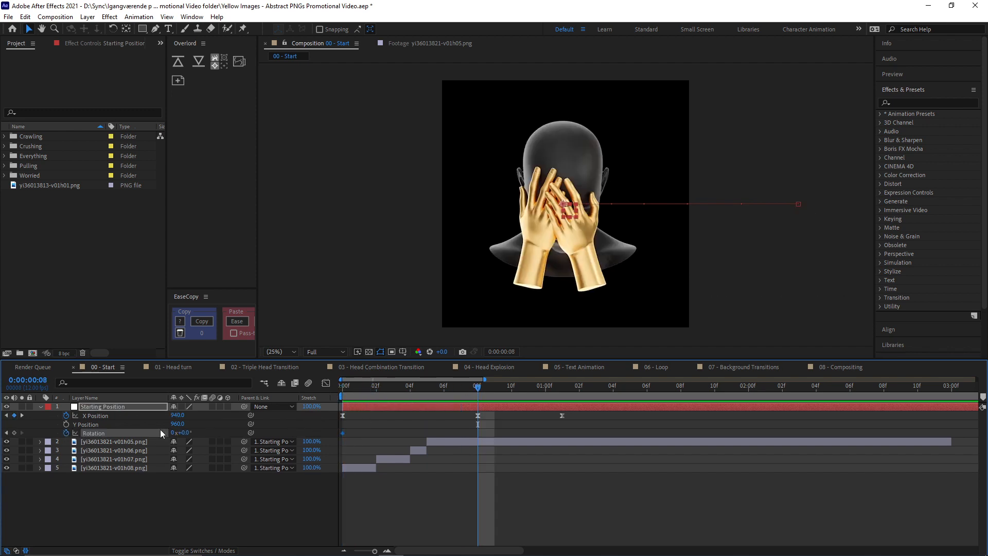
{"action": "left_click", "coordinate": [14, 433]}
{"action": "left_click_drag", "start_coordinate": [545, 388], "coordinate": [559, 393]}
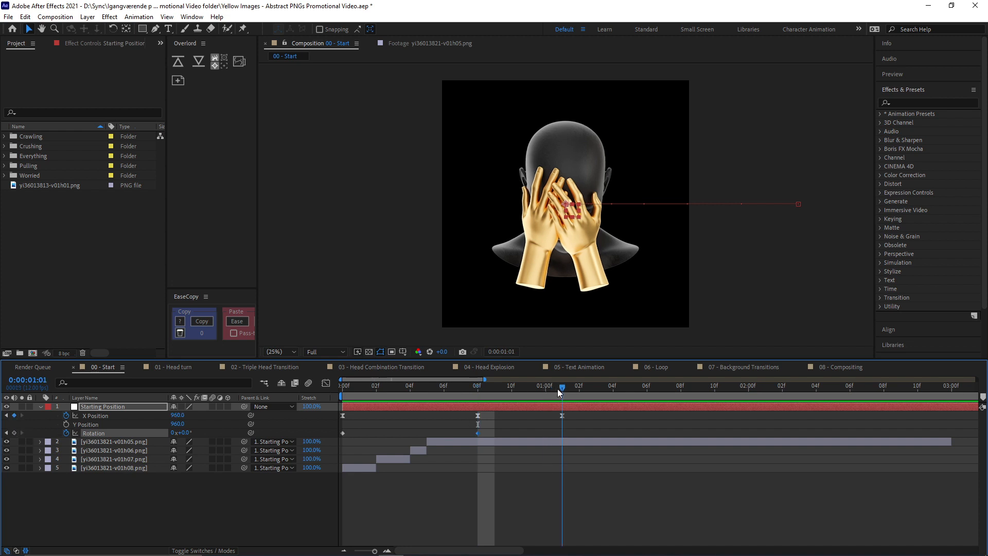
{"action": "left_click", "coordinate": [14, 433]}
- Rotate the Starting Position null to about 14.4° at frame 0 and about -2.1° at frame 8
{"action": "left_click", "coordinate": [469, 388]}
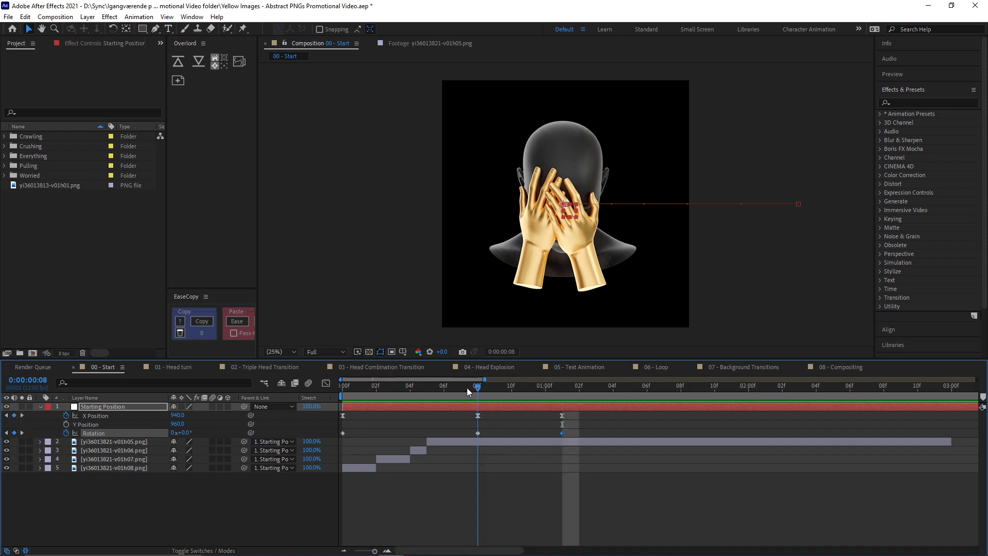
{"action": "left_click_drag", "start_coordinate": [468, 388], "coordinate": [333, 402]}
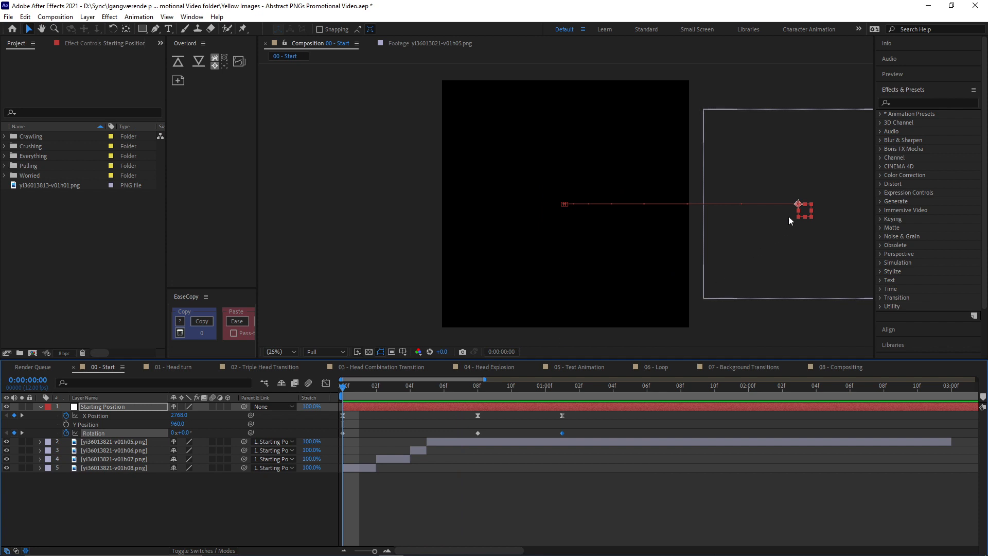
{"action": "key", "text": "w"}
{"action": "left_click_drag", "start_coordinate": [812, 220], "coordinate": [809, 223]}
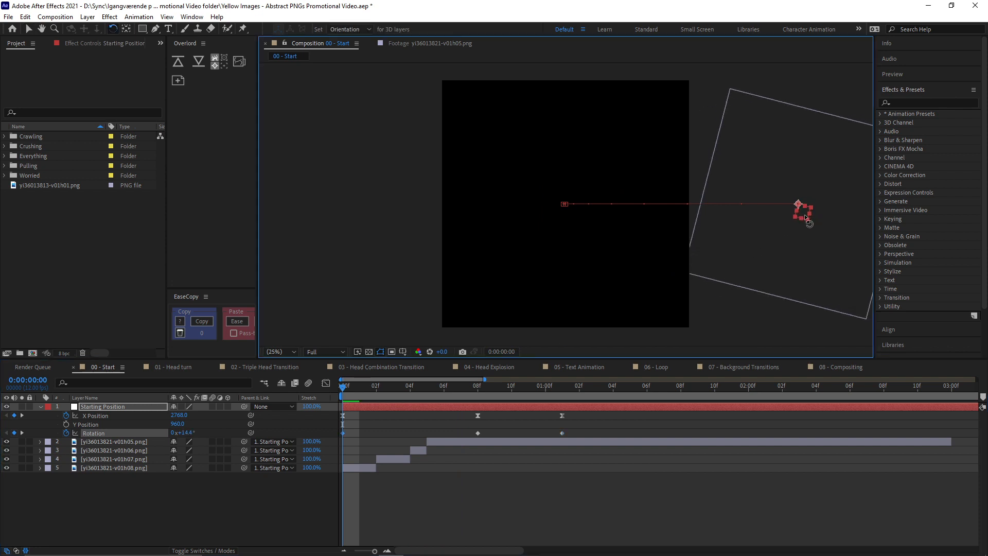
{"action": "left_click", "coordinate": [475, 387]}
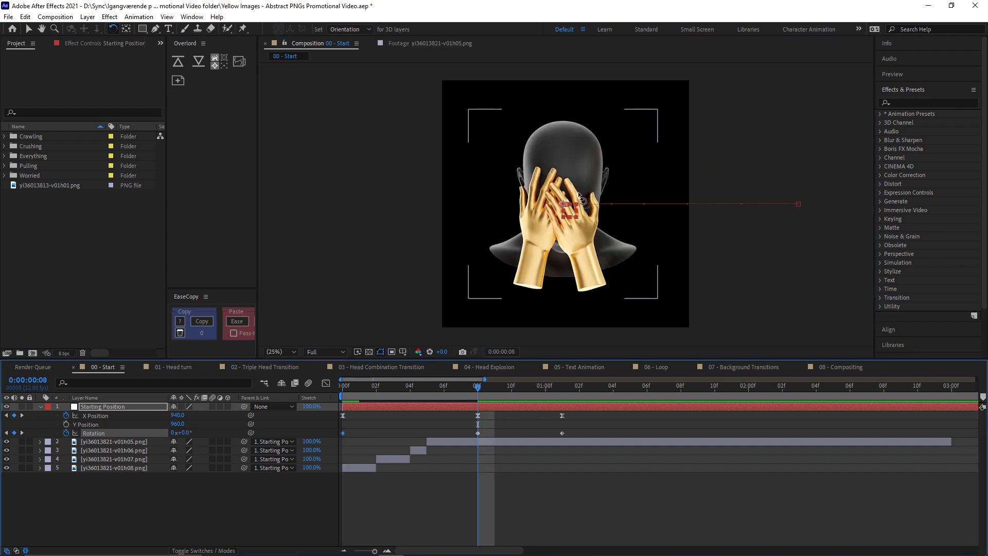
{"action": "left_click_drag", "start_coordinate": [571, 215], "coordinate": [571, 217]}
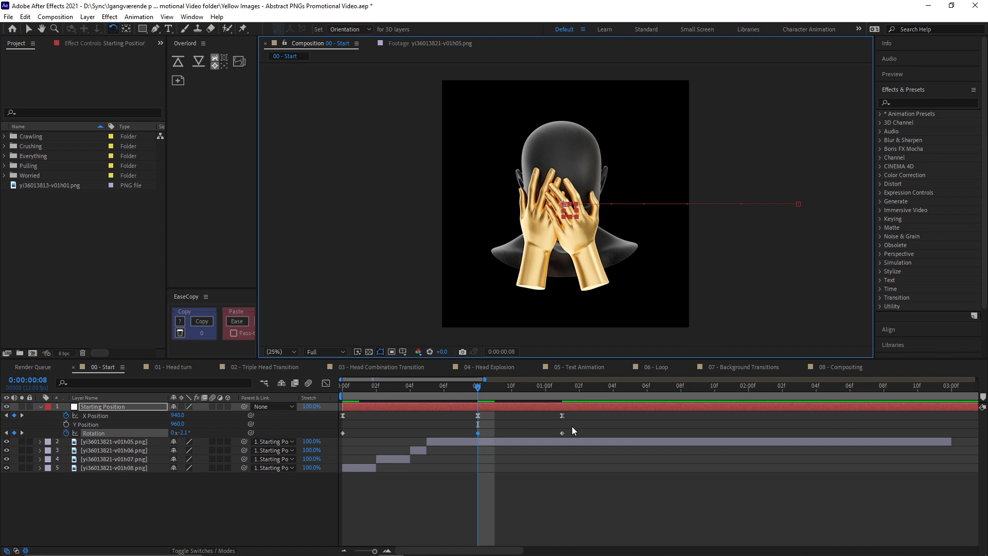
- Easy Ease the three Rotation keyframes and reshape their value graph with a steep start and longer easing around frame 8
{"action": "left_click_drag", "start_coordinate": [575, 429], "coordinate": [335, 445]}
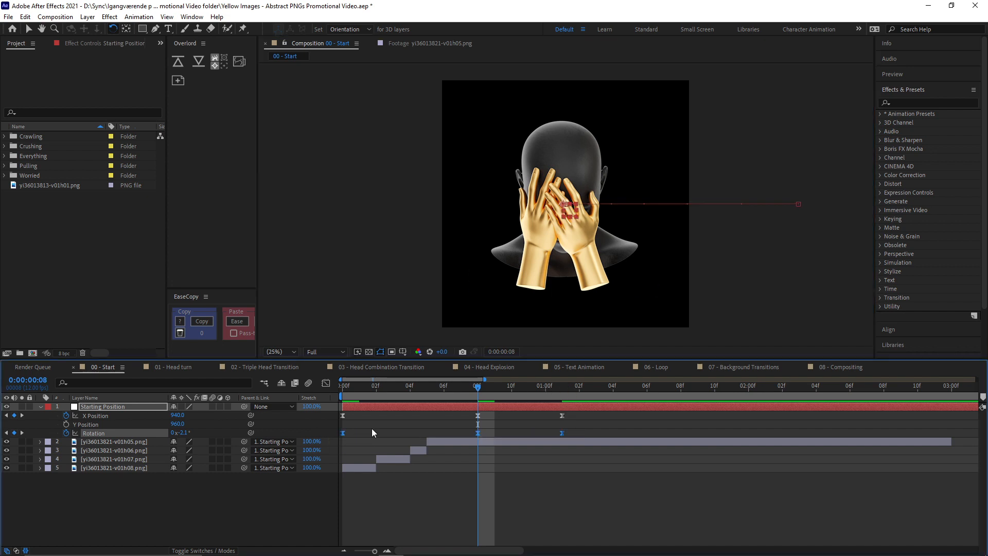
{"action": "left_click", "coordinate": [326, 383]}
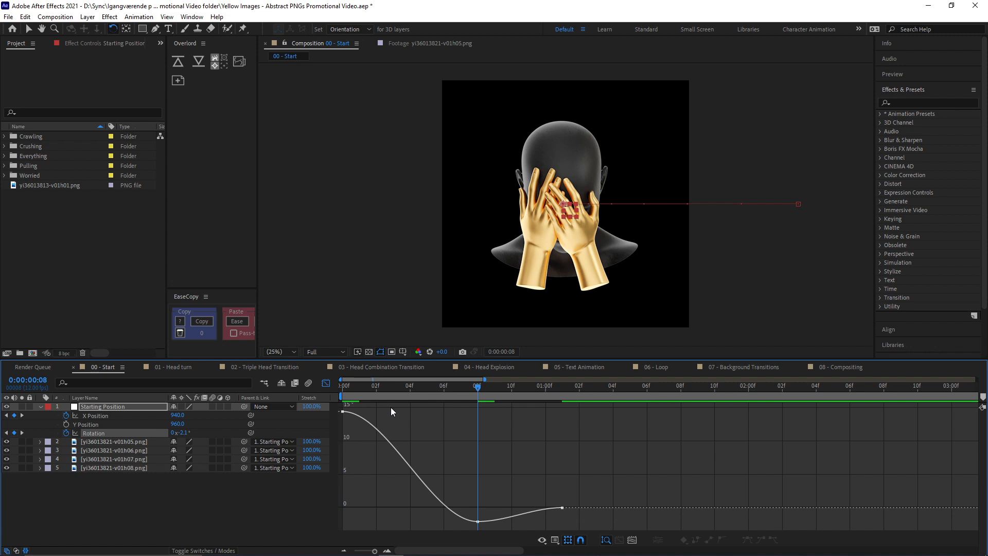
{"action": "left_click", "coordinate": [376, 430]}
{"action": "left_click_drag", "start_coordinate": [387, 413], "coordinate": [369, 443]}
{"action": "left_click_drag", "start_coordinate": [433, 522], "coordinate": [397, 522]}
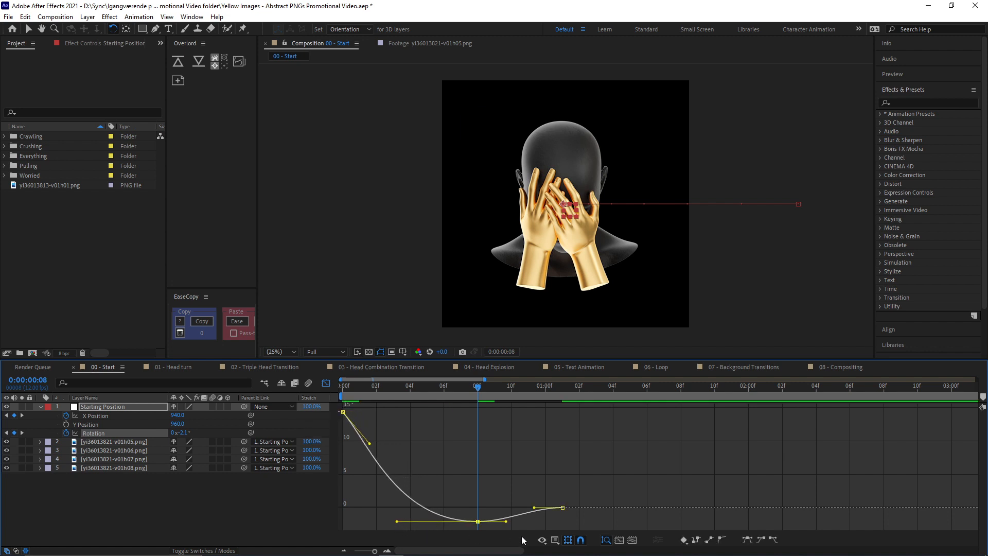
{"action": "mouse_move", "coordinate": [506, 521]}
{"action": "left_mouse_down"}
{"action": "mouse_move", "coordinate": [520, 522]}
{"action": "mouse_move", "coordinate": [522, 508]}
{"action": "mouse_move", "coordinate": [522, 521]}
{"action": "left_mouse_up"}
{"action": "left_click", "coordinate": [326, 384]}
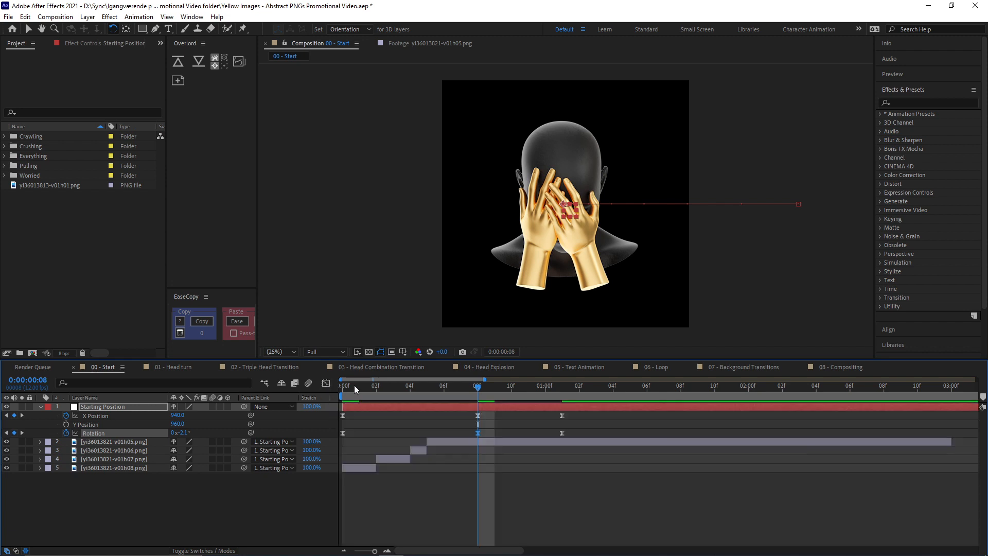
- Preview the animation and set the null's Rotation at frame 8 to -1.5°
{"action": "key", "text": "space"}
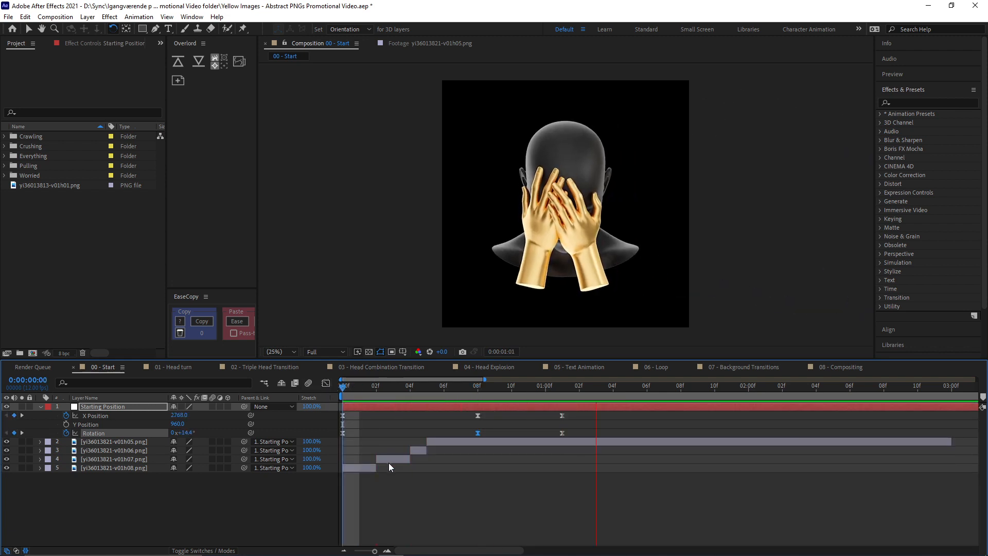
{"action": "left_click", "coordinate": [472, 388]}
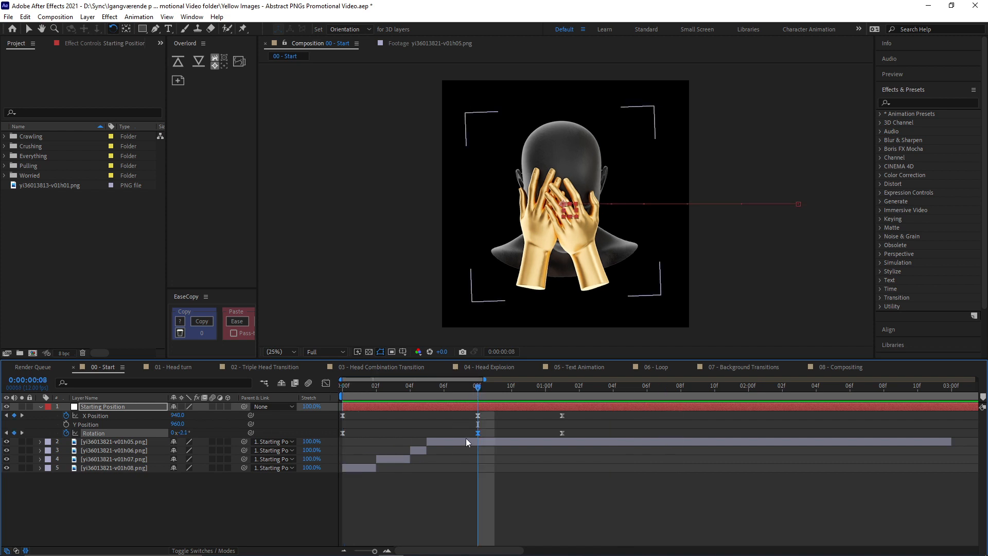
{"action": "left_click", "coordinate": [182, 433]}
{"action": "type", "text": "-1.5"}
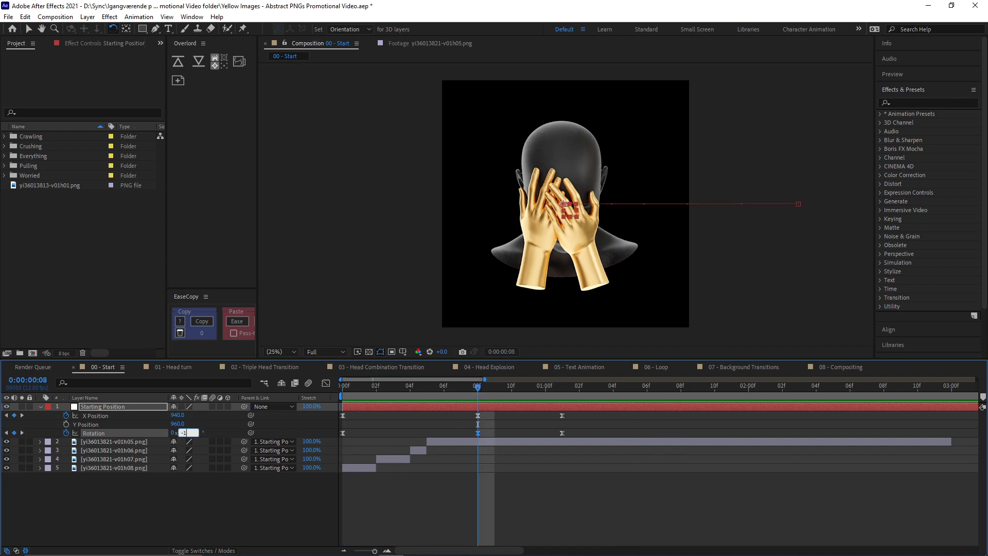
{"action": "key", "text": "Return"}
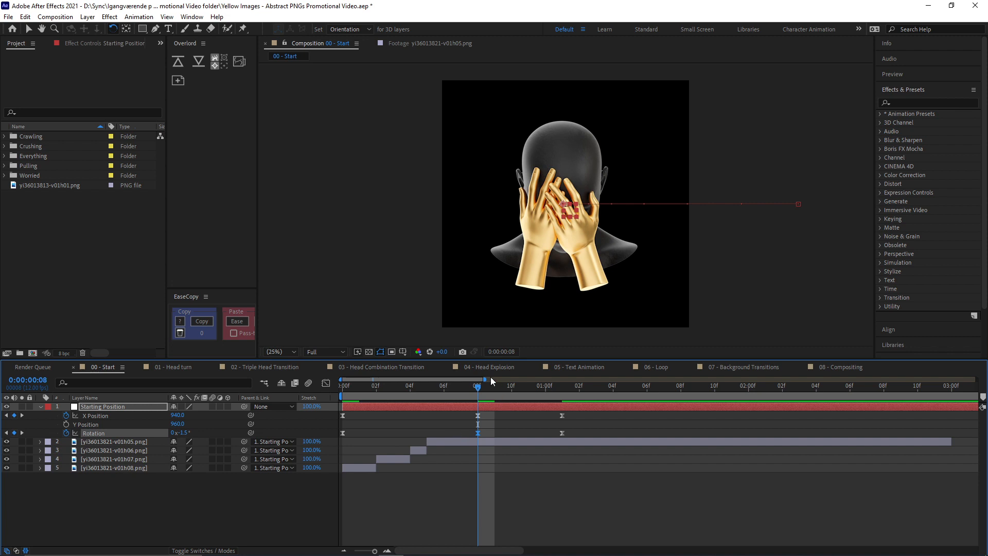
- Shift all three Rotation keyframes one frame later than the X Position keyframes and preview the animation
{"action": "left_click_drag", "start_coordinate": [492, 384], "coordinate": [478, 410]}
{"action": "left_click_drag", "start_coordinate": [580, 428], "coordinate": [359, 433]}
{"action": "left_click", "coordinate": [349, 388]}
{"action": "key", "text": "space"}
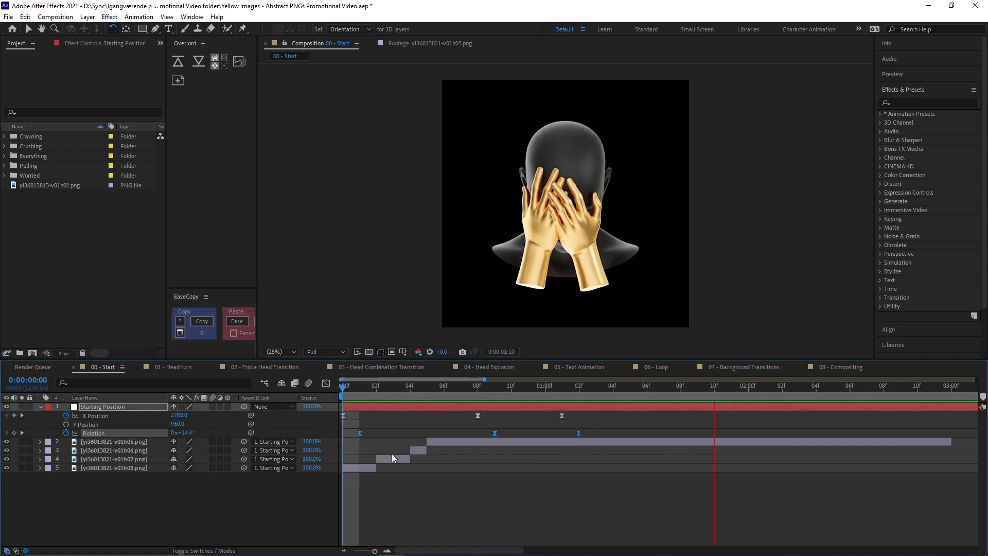
- Open the 02 - Triple Head Transition composition and examine its Scale null and the Start Position null's keyframes
{"action": "left_click", "coordinate": [278, 367]}
{"action": "left_click_drag", "start_coordinate": [385, 388], "coordinate": [469, 399]}
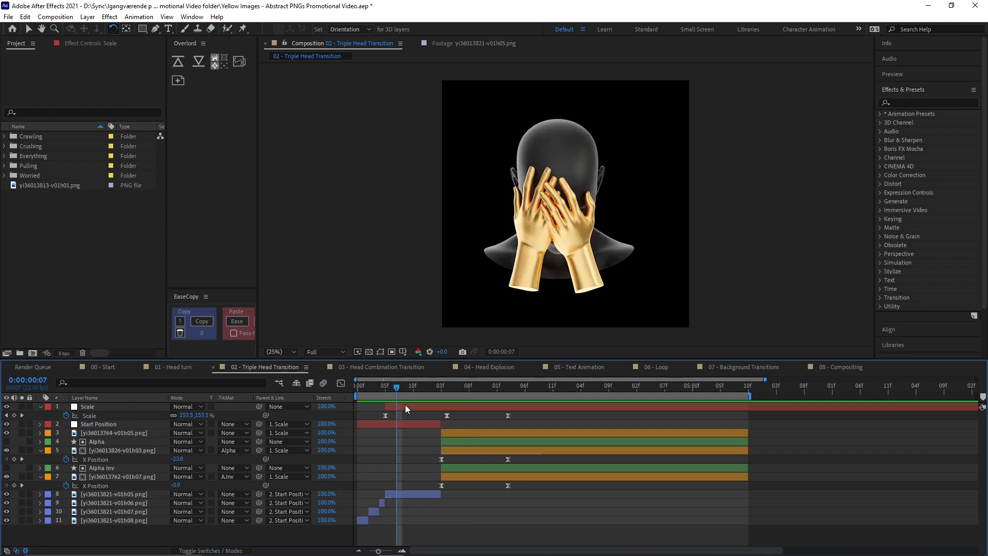
{"action": "left_click", "coordinate": [405, 406]}
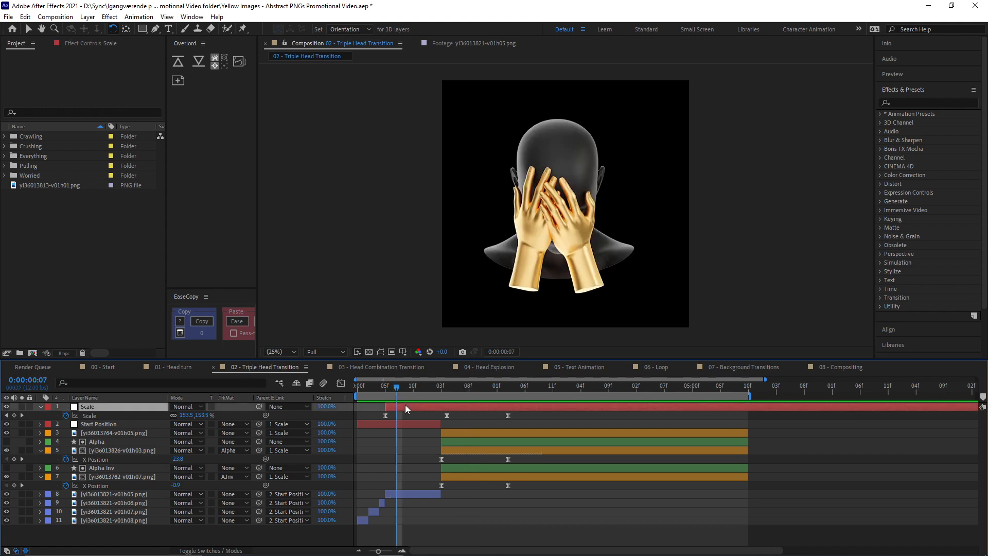
{"action": "left_click", "coordinate": [112, 424]}
{"action": "left_click", "coordinate": [102, 406]}
{"action": "left_click", "coordinate": [416, 424]}
{"action": "key", "text": "u"}
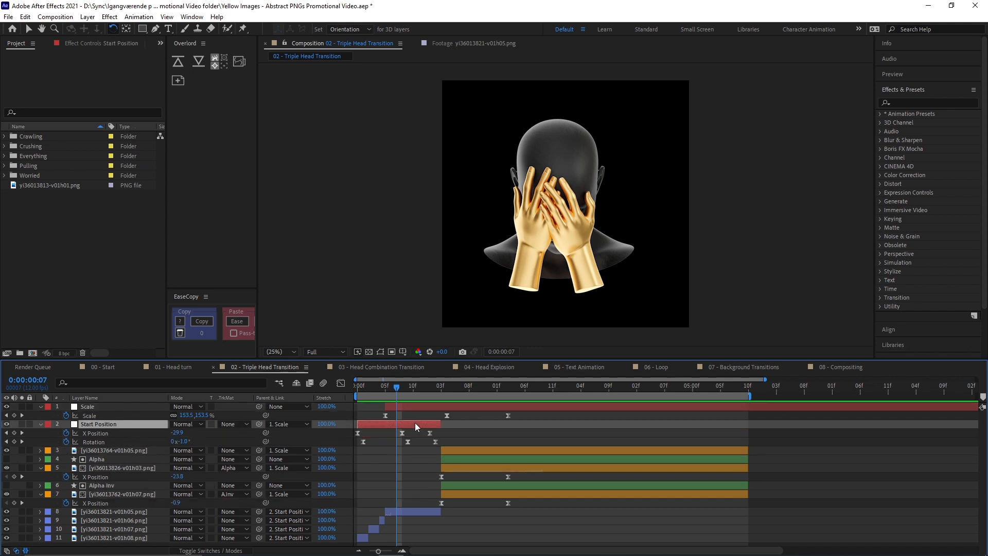
- Scrub through the Scale null's animation and inspect its Scale keyframes in the value graph
{"action": "mouse_move", "coordinate": [399, 395]}
{"action": "left_mouse_down"}
{"action": "mouse_move", "coordinate": [361, 395]}
{"action": "mouse_move", "coordinate": [391, 395]}
{"action": "left_mouse_up"}
{"action": "left_click", "coordinate": [400, 407]}
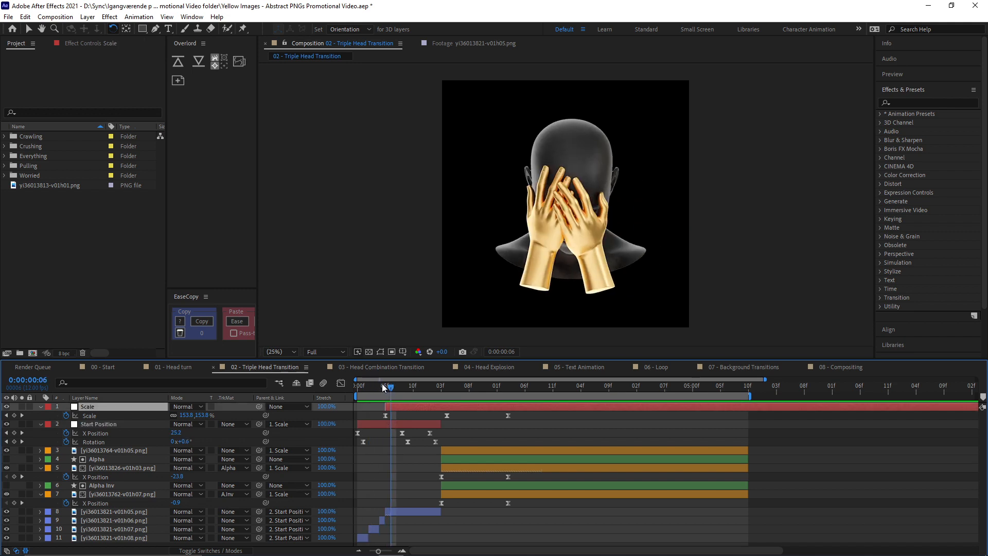
{"action": "left_click_drag", "start_coordinate": [384, 387], "coordinate": [469, 421]}
{"action": "left_click", "coordinate": [459, 415]}
{"action": "left_click", "coordinate": [341, 383]}
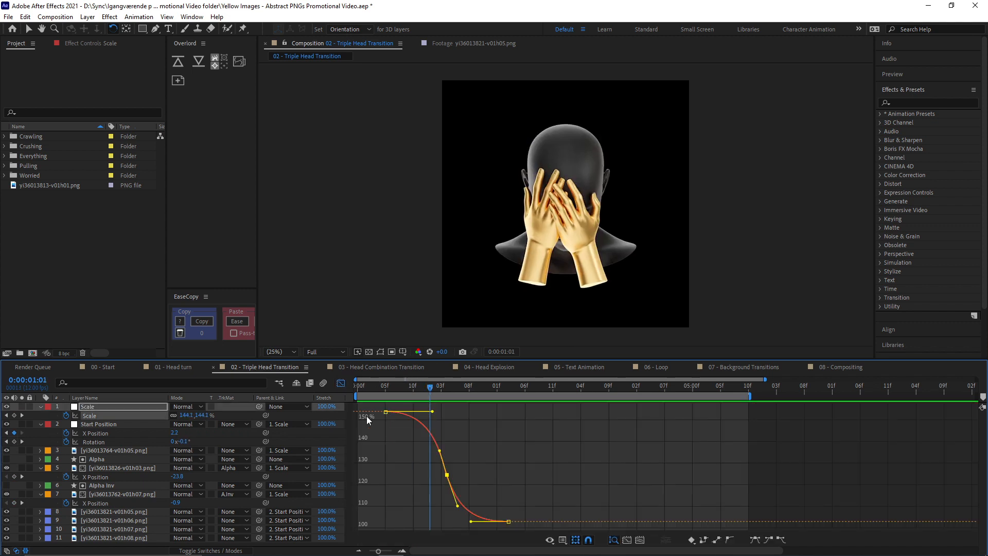
- Trace the steep part of the Scale curve in the value graph, then return the timeline to the layer bar view
{"action": "mouse_move", "coordinate": [422, 387]}
{"action": "left_mouse_down"}
{"action": "mouse_move", "coordinate": [392, 389]}
{"action": "mouse_move", "coordinate": [436, 393]}
{"action": "left_mouse_up"}
{"action": "left_click_drag", "start_coordinate": [470, 441], "coordinate": [434, 497]}
{"action": "left_click_drag", "start_coordinate": [462, 460], "coordinate": [437, 486]}
{"action": "mouse_move", "coordinate": [437, 391]}
{"action": "left_mouse_down"}
{"action": "mouse_move", "coordinate": [448, 391]}
{"action": "mouse_move", "coordinate": [430, 392]}
{"action": "left_mouse_up"}
{"action": "left_click", "coordinate": [341, 383]}
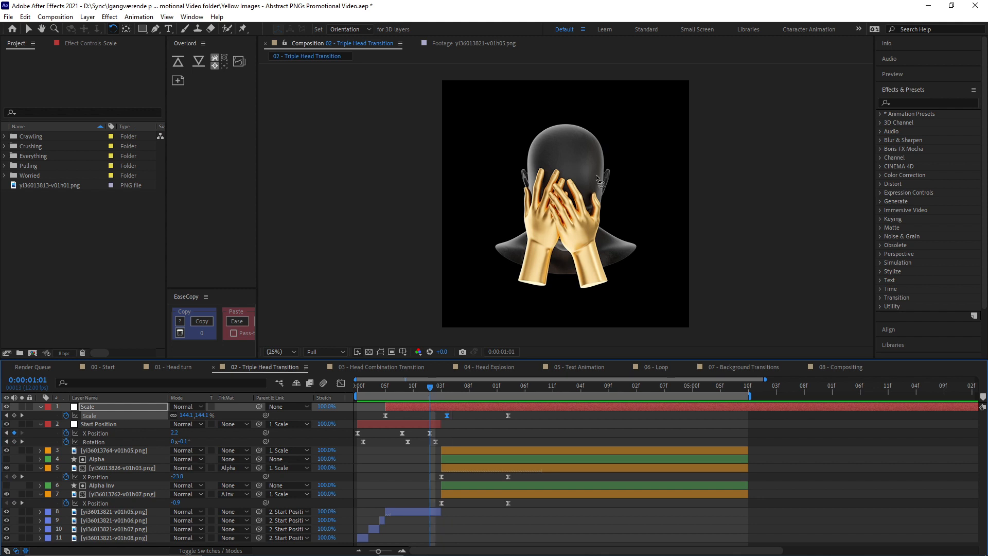
- Scrub from 0:00:01:02 to 0:00:01:09 to view the switch to three heads, and clear the selection with the Selection tool
{"action": "left_click", "coordinate": [436, 392]}
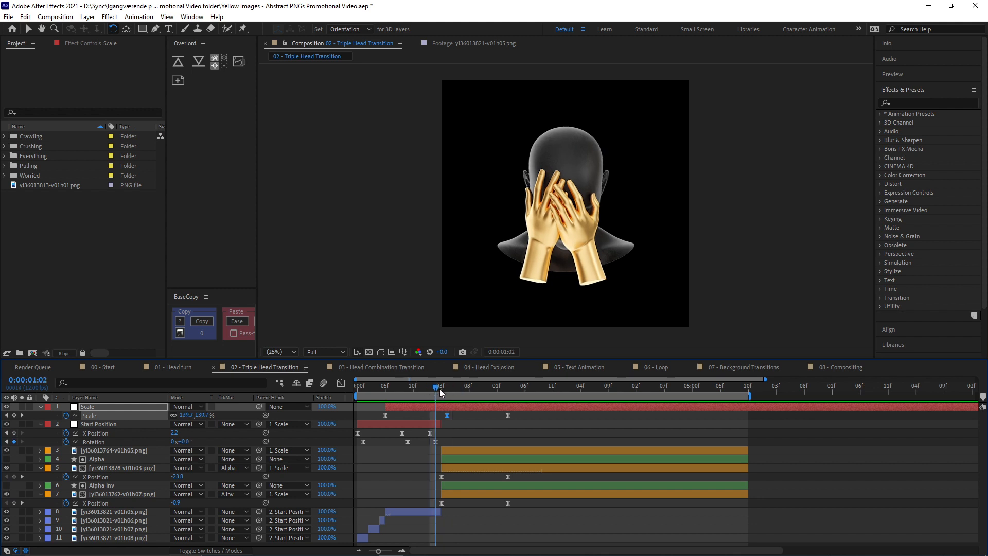
{"action": "left_click_drag", "start_coordinate": [441, 393], "coordinate": [464, 395]}
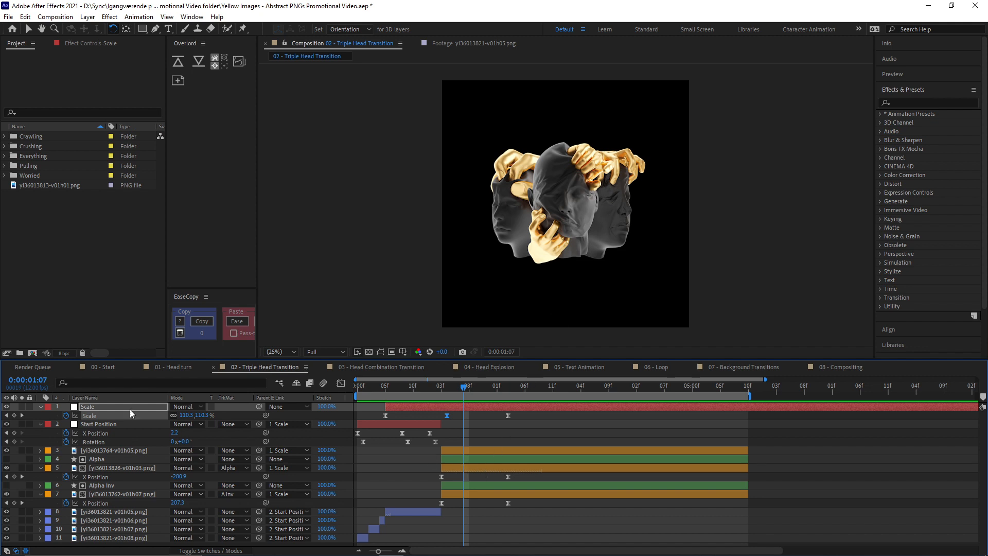
{"action": "left_click_drag", "start_coordinate": [445, 386], "coordinate": [473, 399]}
{"action": "key", "text": "v"}
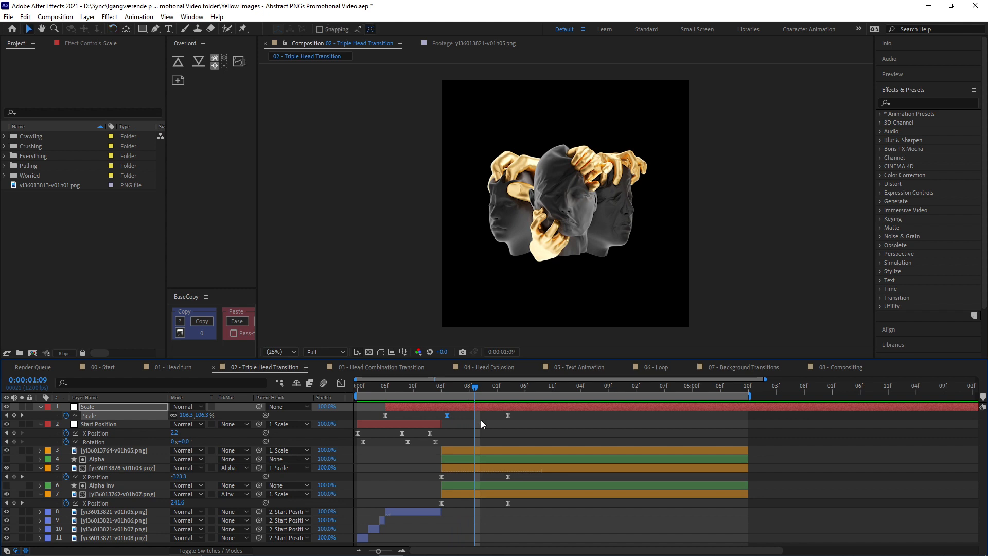
{"action": "left_click", "coordinate": [480, 419]}
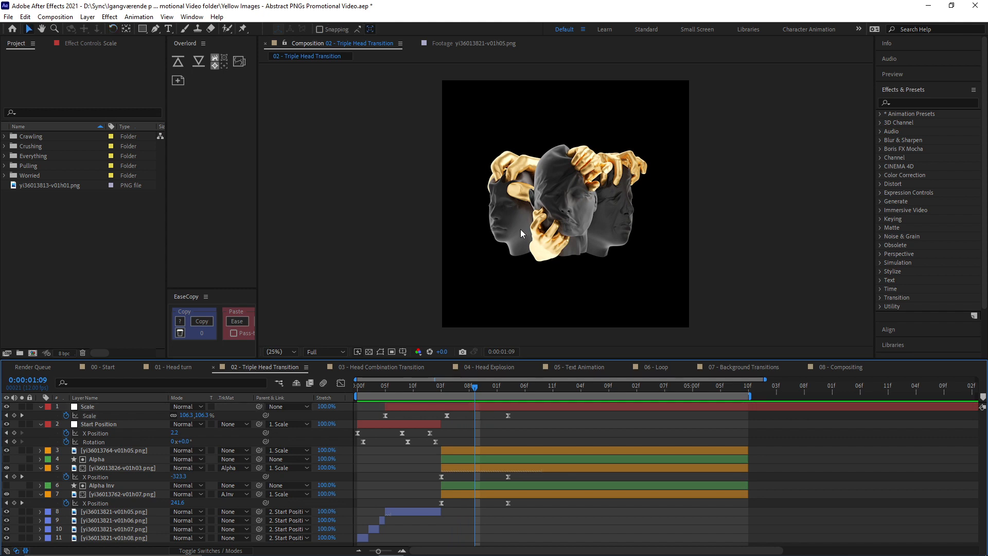
- Examine the two side head layers and inspect the X Position curve of yi36013826-v01h03.png in the graph, then close the graph
{"action": "left_click", "coordinate": [468, 467]}
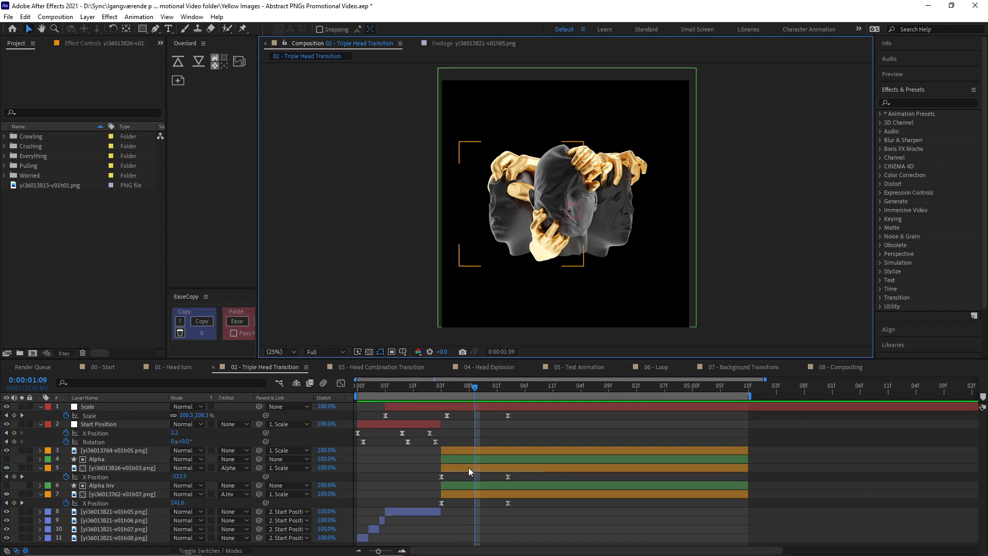
{"action": "left_click", "coordinate": [469, 496], "text": "shift"}
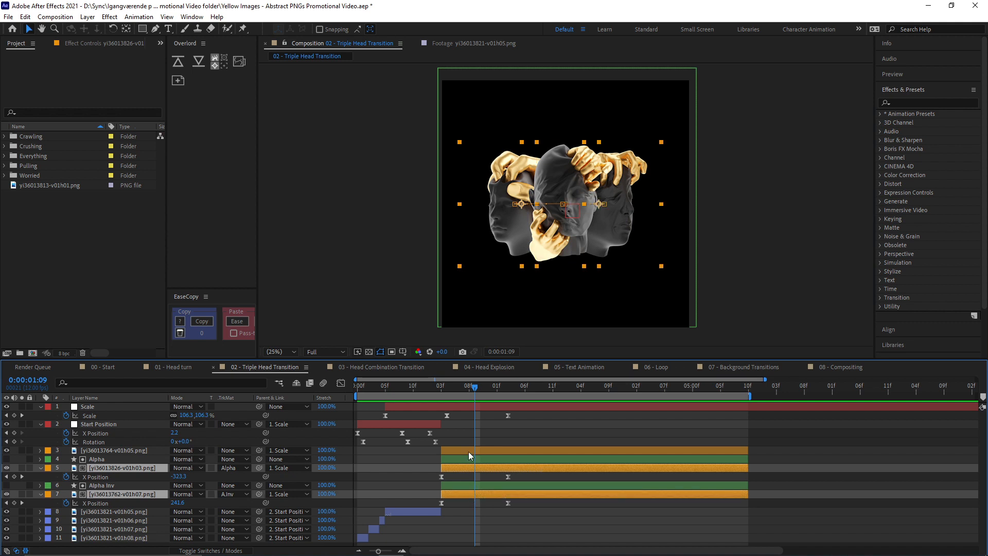
{"action": "left_click_drag", "start_coordinate": [519, 488], "coordinate": [366, 449]}
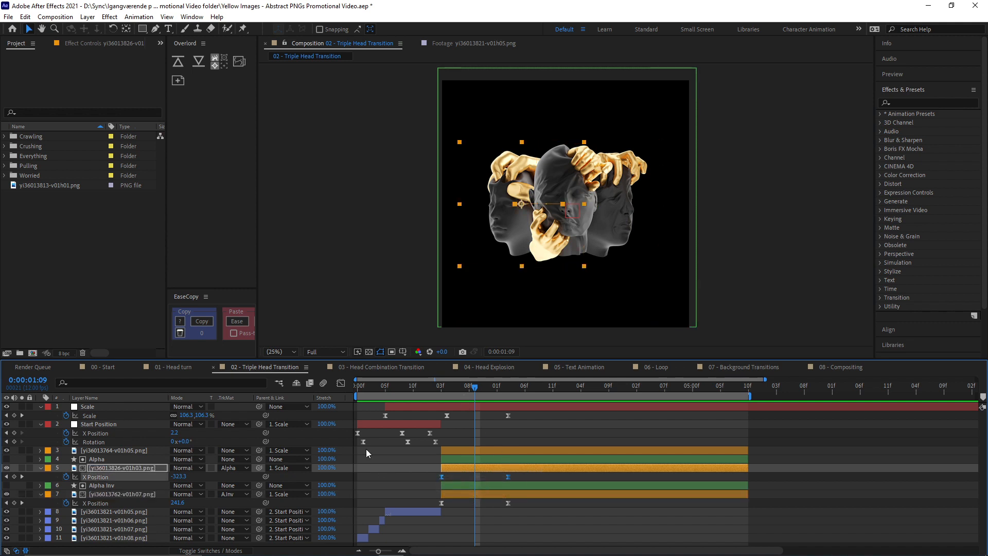
{"action": "left_click", "coordinate": [341, 383]}
{"action": "left_click_drag", "start_coordinate": [452, 415], "coordinate": [447, 392]}
{"action": "left_click", "coordinate": [441, 388]}
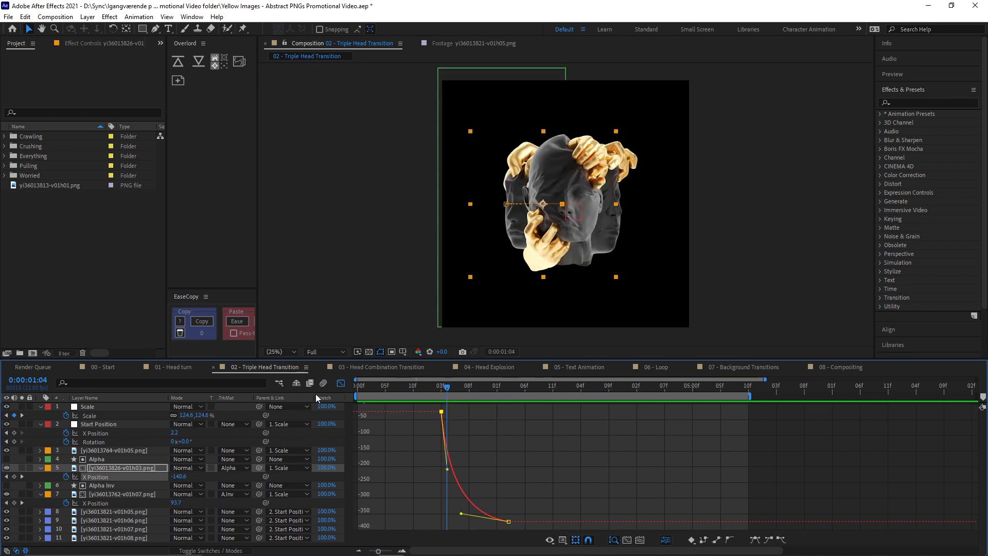
{"action": "left_click", "coordinate": [341, 383]}
- Preview the transition from around frame 11 through the spread of the side heads, then deselect all layers
{"action": "left_click_drag", "start_coordinate": [447, 391], "coordinate": [415, 390]}
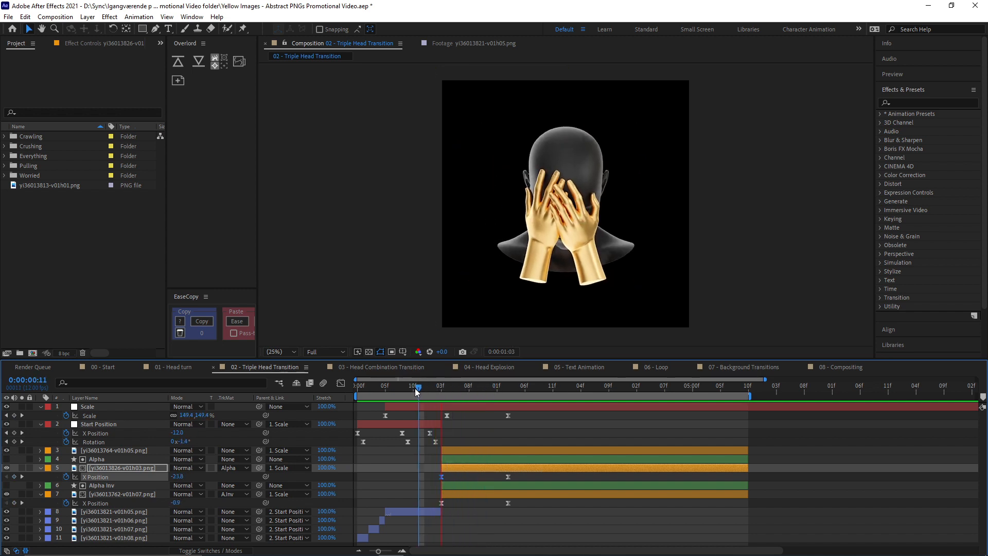
{"action": "key", "text": "space"}
{"action": "key", "text": "space"}
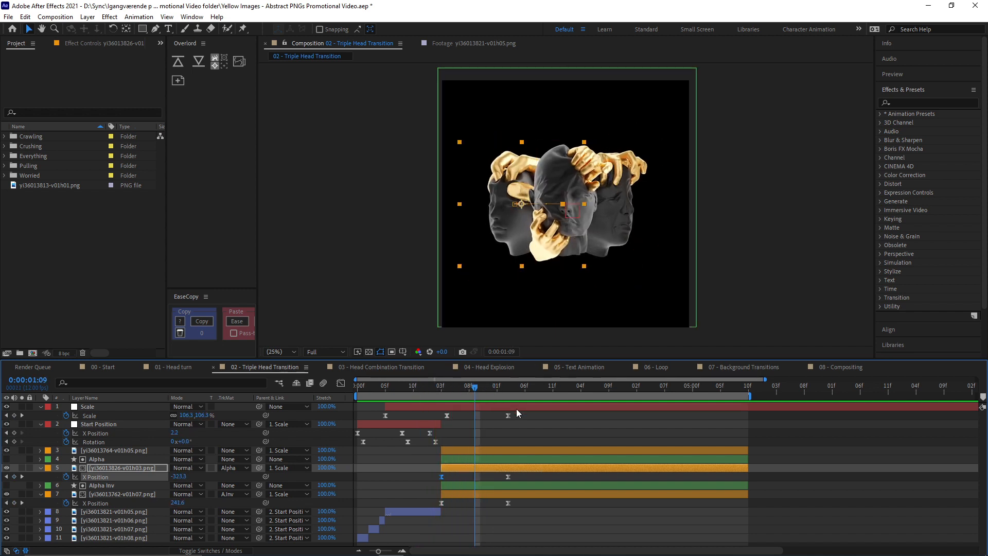
{"action": "key", "text": "ctrl+shift+a"}
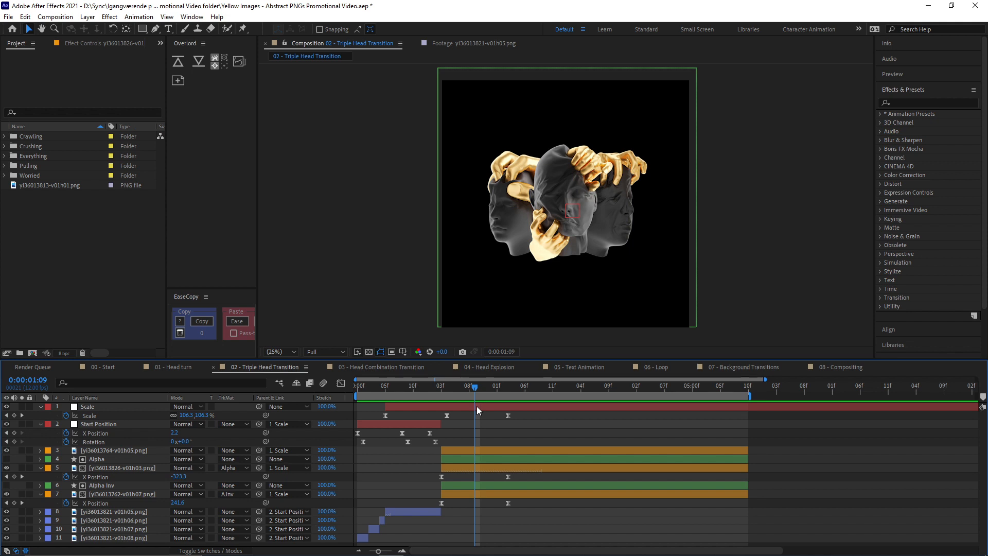
- Try yi36013826-v01h03.png with No Track Matte, scrub across the head spread, and undo the matte change
{"action": "left_click", "coordinate": [489, 205]}
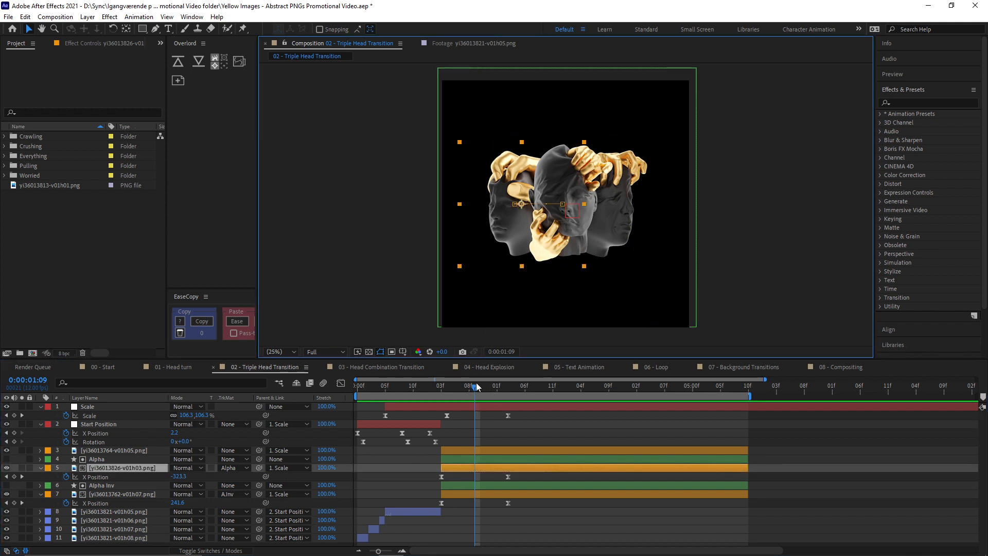
{"action": "left_click", "coordinate": [458, 386]}
{"action": "left_click", "coordinate": [228, 469]}
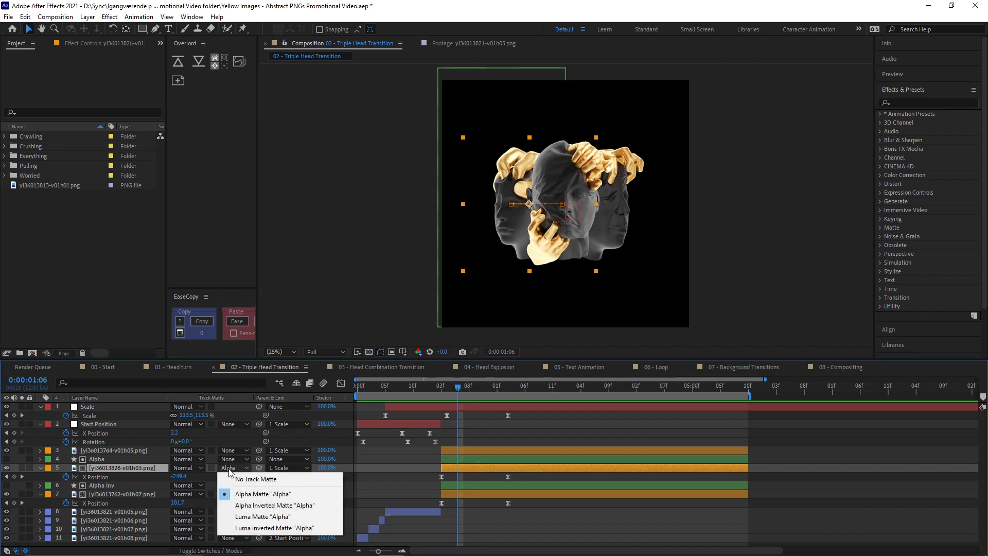
{"action": "left_click", "coordinate": [248, 480]}
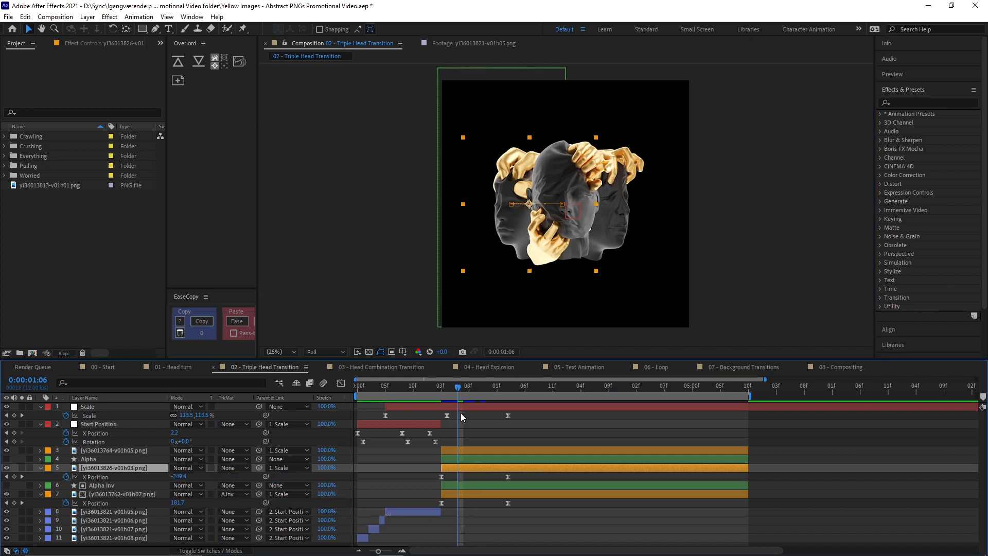
{"action": "left_click_drag", "start_coordinate": [444, 387], "coordinate": [441, 388]}
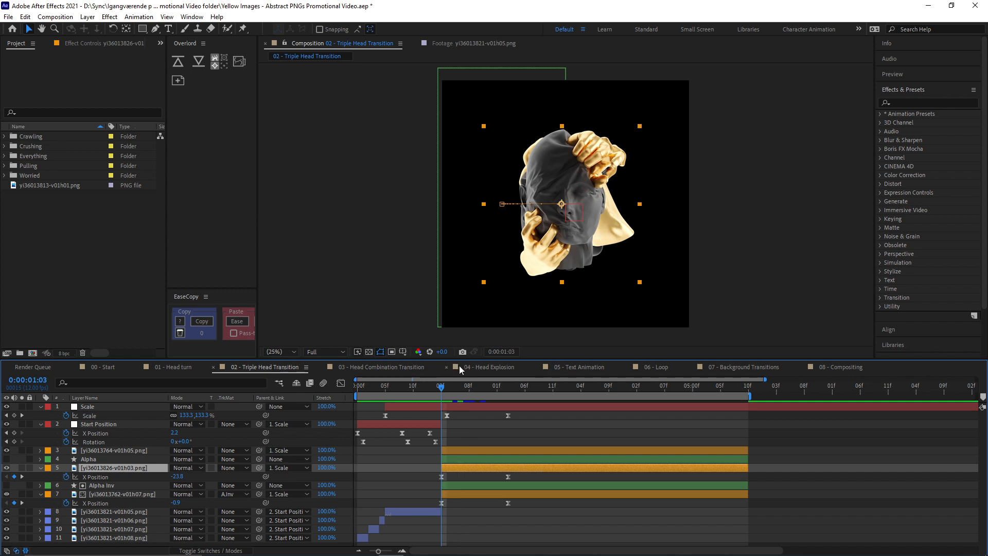
{"action": "left_click_drag", "start_coordinate": [453, 388], "coordinate": [459, 388]}
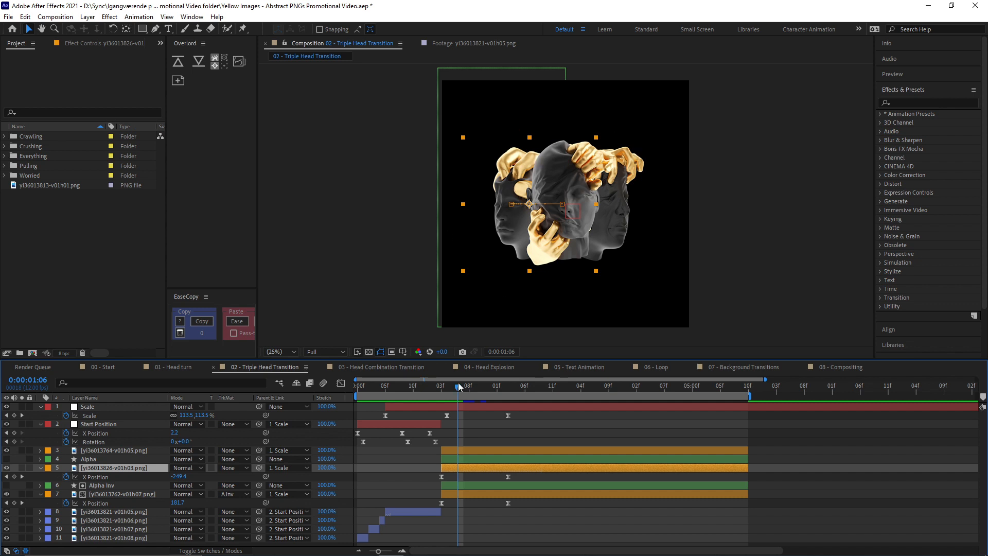
{"action": "key", "text": "ctrl+z"}
- Temporarily show the Alpha matte layer, scrub to 0:00:01:05 to see how it masks yi36013826-v01h03.png, and hide it again
{"action": "left_click", "coordinate": [7, 459]}
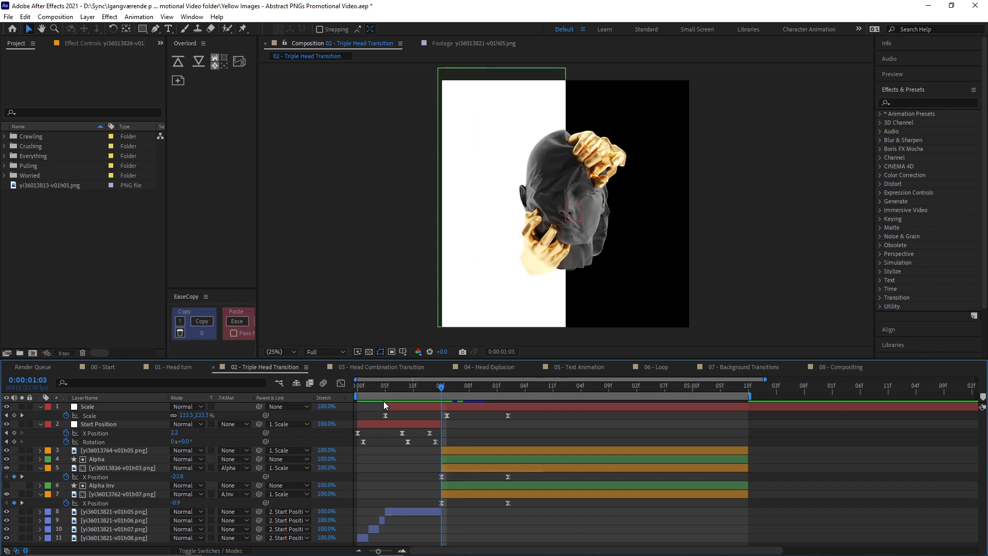
{"action": "left_click_drag", "start_coordinate": [438, 390], "coordinate": [456, 392]}
{"action": "left_click", "coordinate": [453, 468]}
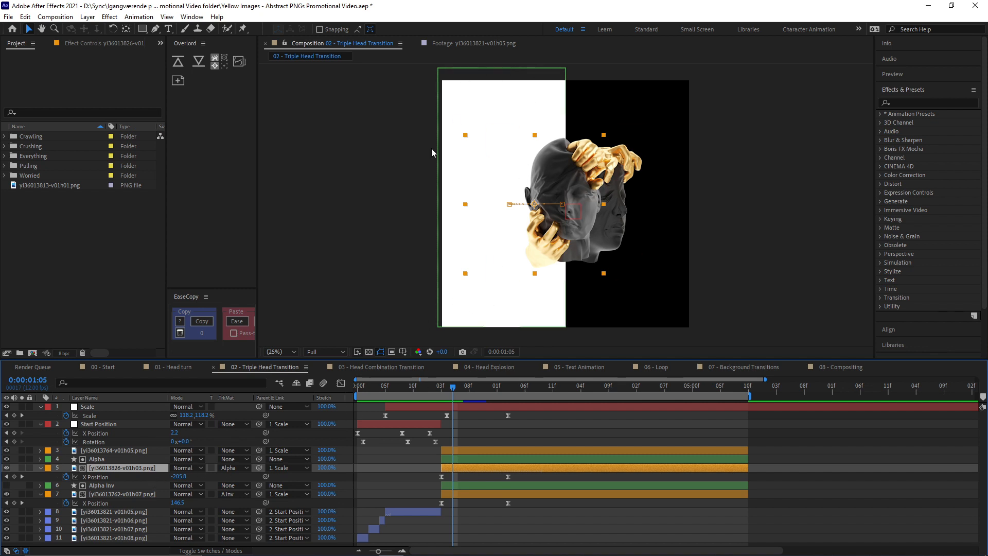
{"action": "left_click", "coordinate": [7, 460]}
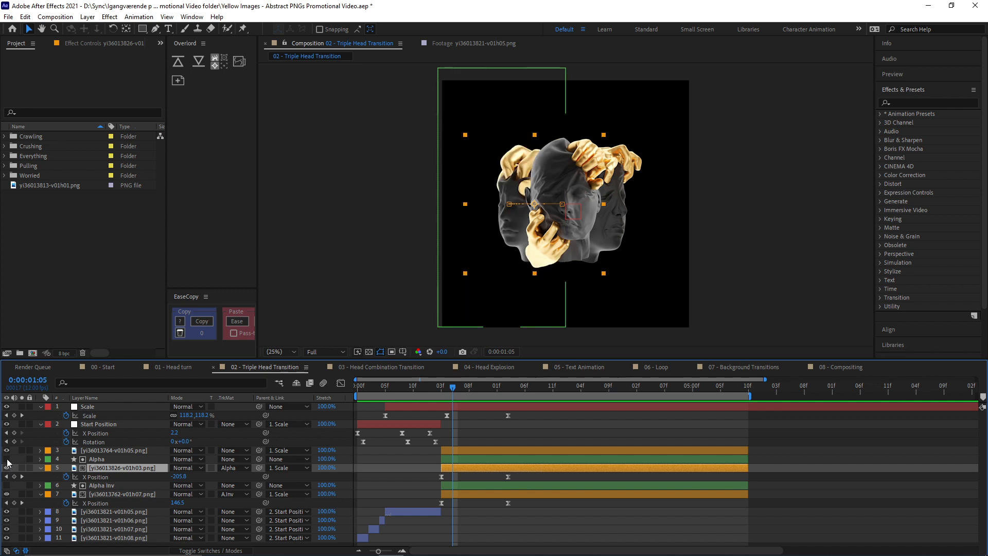
- Temporarily show the Alpha Inv matte layer used by yi36013762-v01h07.png, hide it again, and scrub through the rest of the spread
{"action": "left_click", "coordinate": [107, 495]}
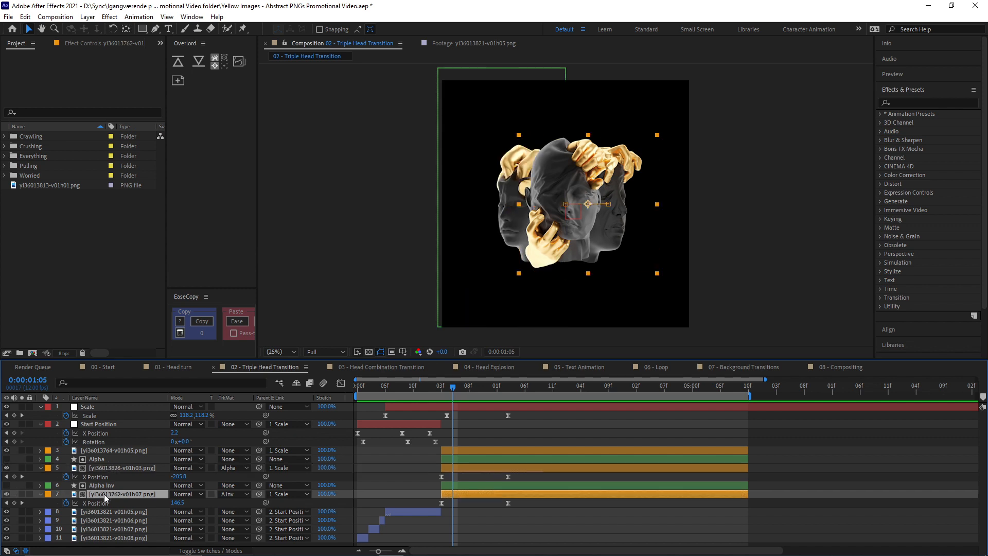
{"action": "left_click", "coordinate": [7, 485]}
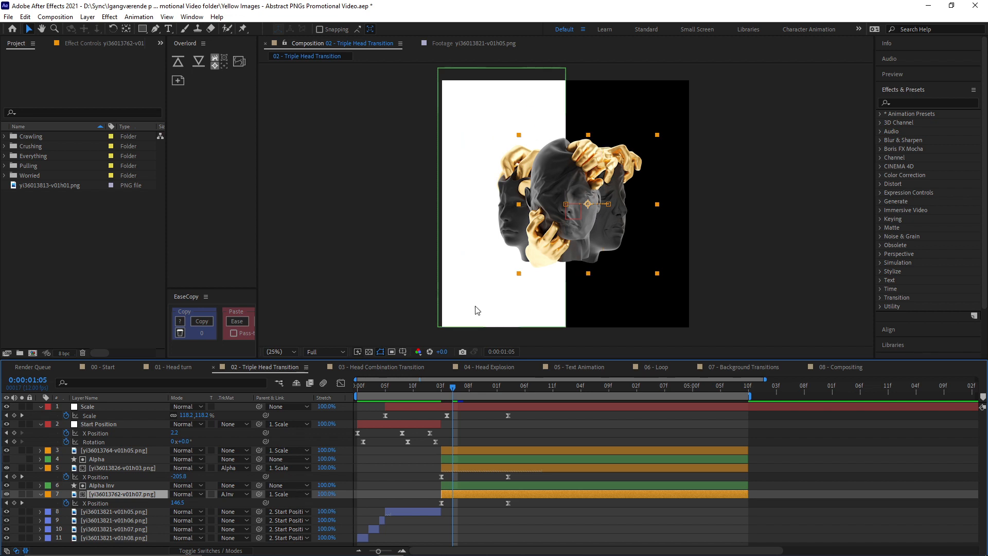
{"action": "left_click", "coordinate": [441, 392]}
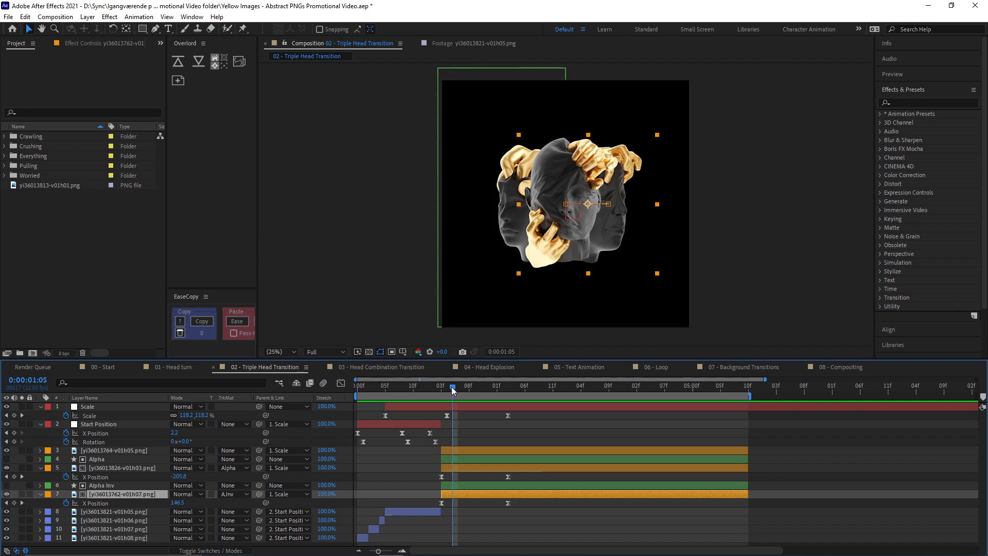
{"action": "left_click_drag", "start_coordinate": [441, 392], "coordinate": [511, 397]}
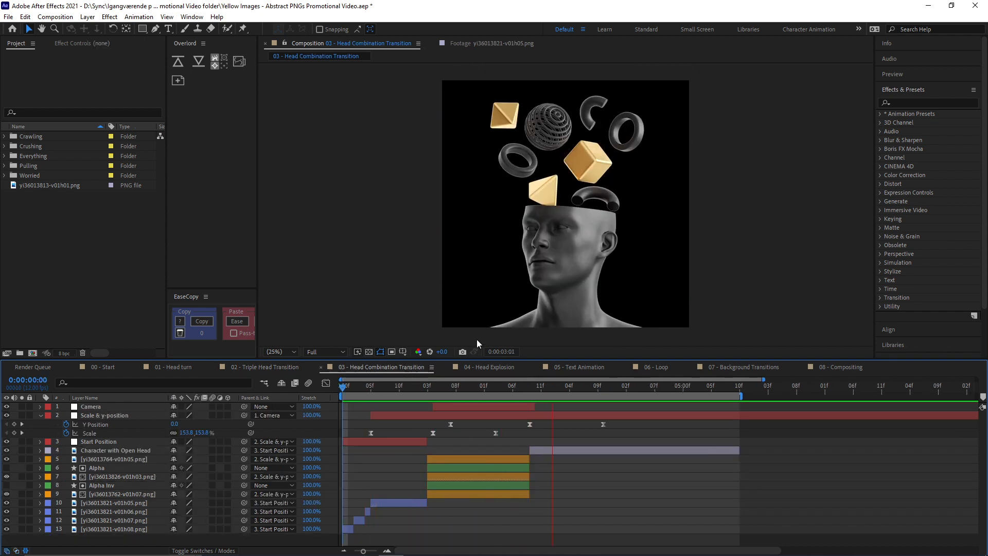
- Open the 03 - Head Combination Transition composition and scrub through its open-head reveal and zoomed-in head shots
{"action": "left_click_drag", "start_coordinate": [512, 390], "coordinate": [559, 390]}
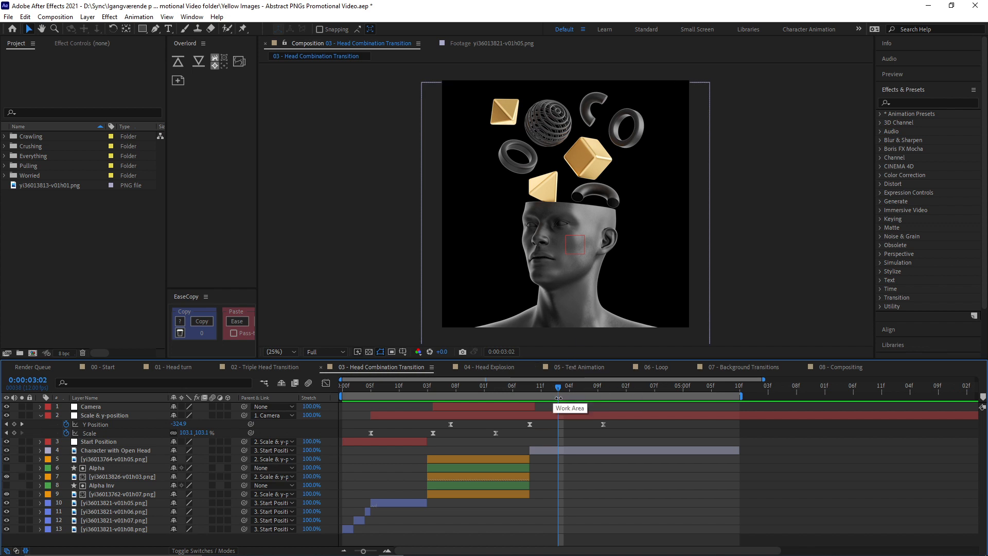
{"action": "left_click_drag", "start_coordinate": [556, 385], "coordinate": [466, 384]}
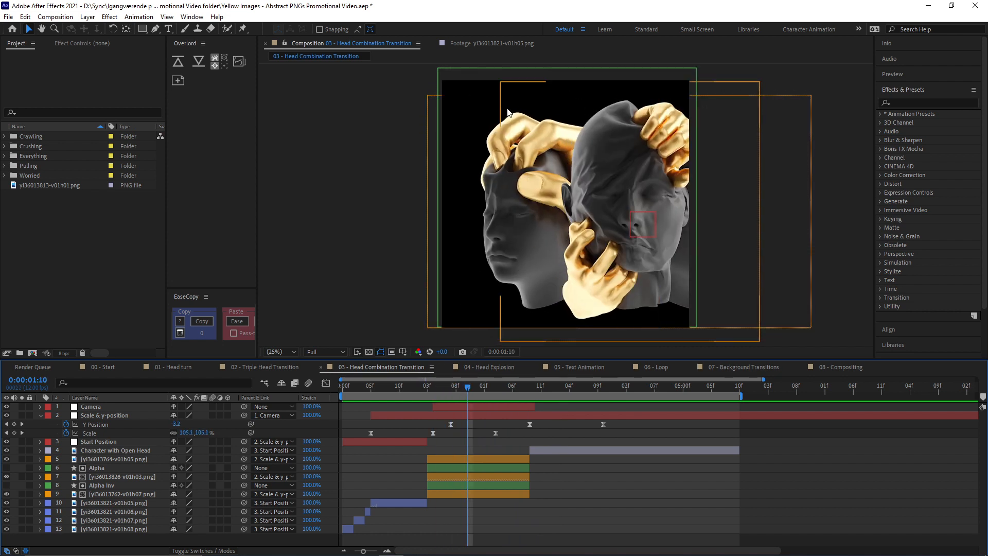
{"action": "left_click", "coordinate": [493, 387]}
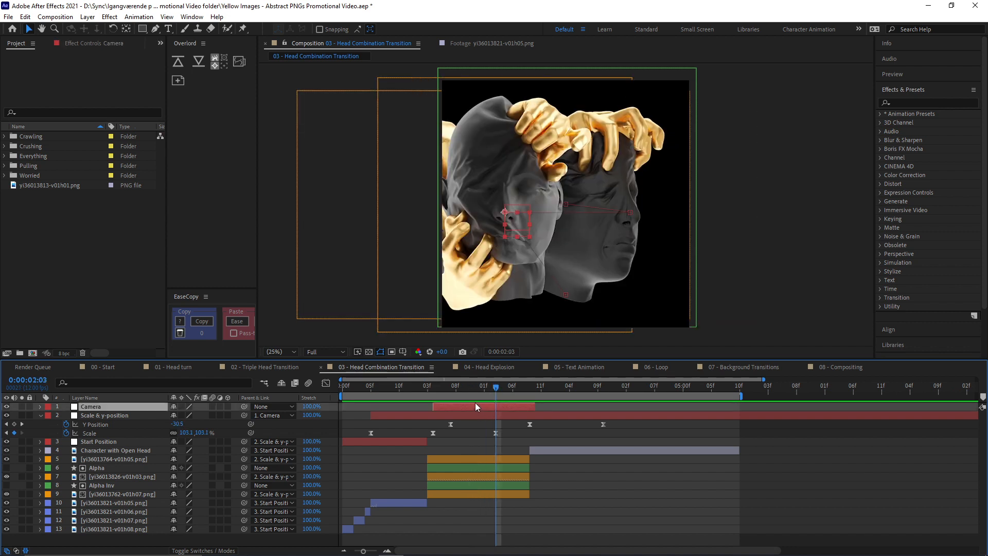
- Reveal the Camera null's Position and Scale keyframes, check the keyframe options for them, and scrub across the camera jumps
{"action": "key", "text": "u"}
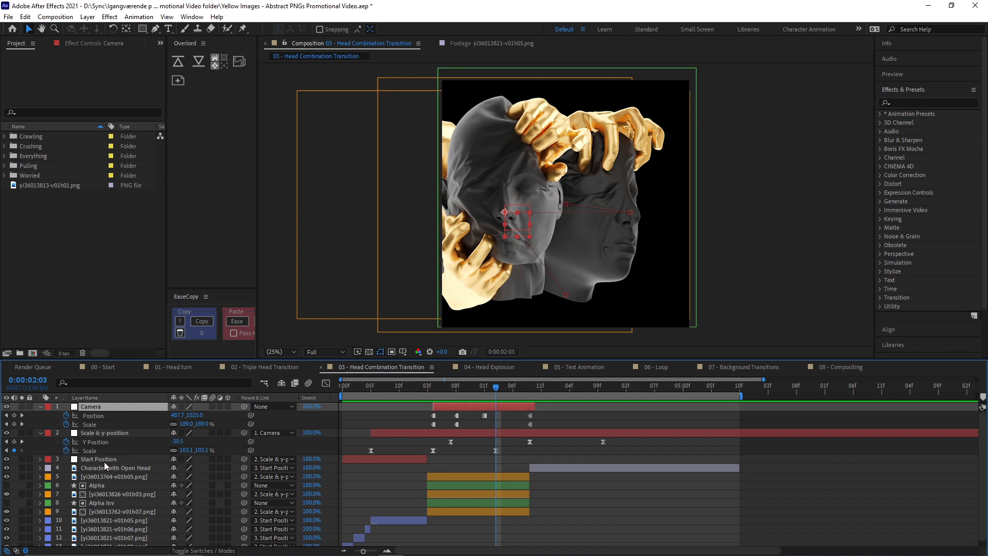
{"action": "left_click_drag", "start_coordinate": [443, 391], "coordinate": [496, 388]}
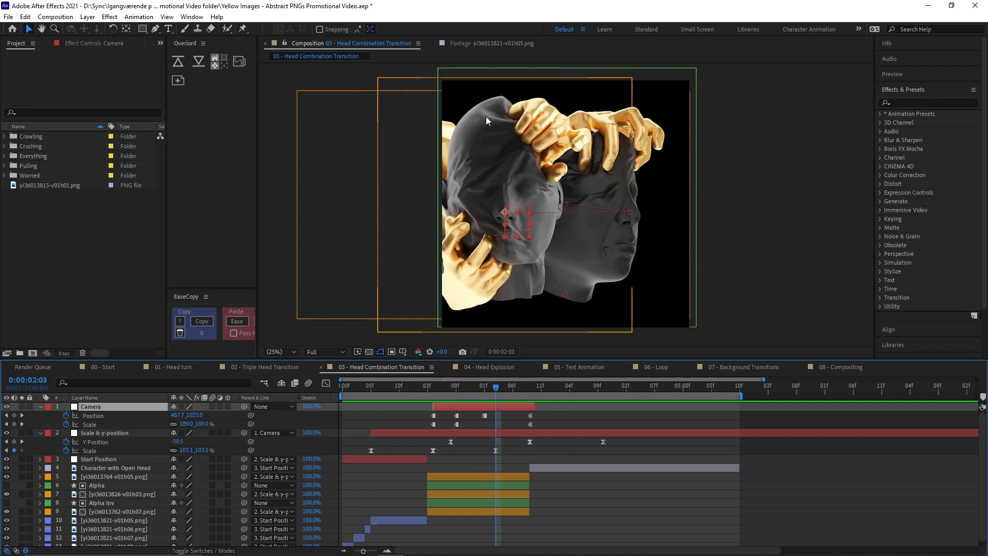
{"action": "left_click_drag", "start_coordinate": [539, 419], "coordinate": [423, 434]}
{"action": "right_click", "coordinate": [433, 424]}
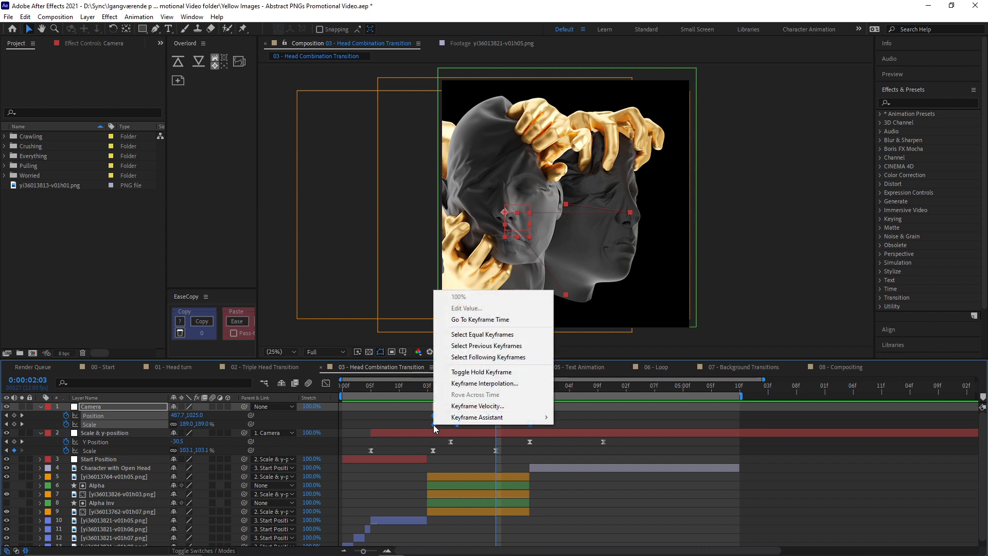
{"action": "left_click", "coordinate": [463, 377]}
{"action": "left_click", "coordinate": [430, 388]}
{"action": "left_click_drag", "start_coordinate": [434, 388], "coordinate": [451, 388]}
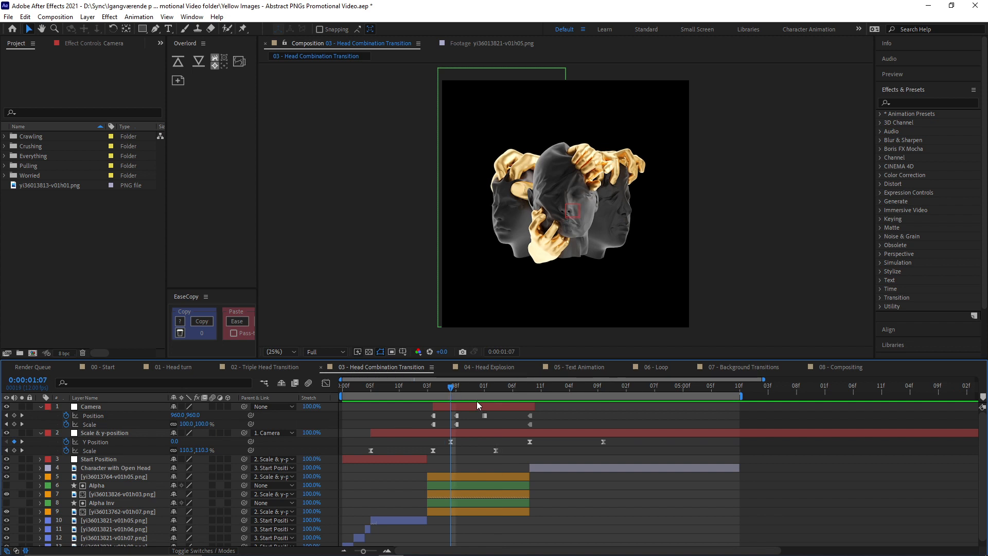
- Delete the Camera null from the 03 - Head Combination Transition composition
{"action": "left_click_drag", "start_coordinate": [454, 391], "coordinate": [422, 386]}
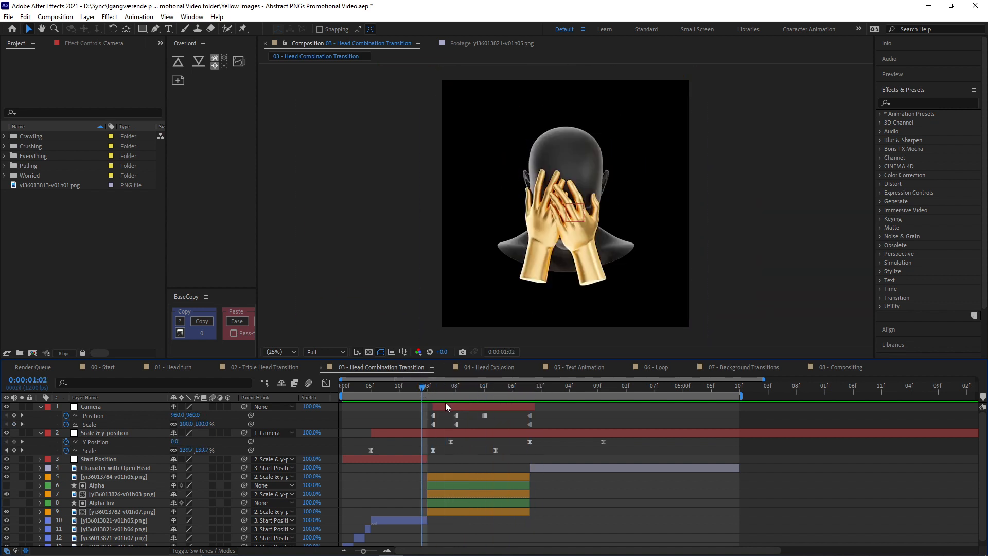
{"action": "left_click", "coordinate": [445, 406]}
{"action": "key", "text": "Delete"}
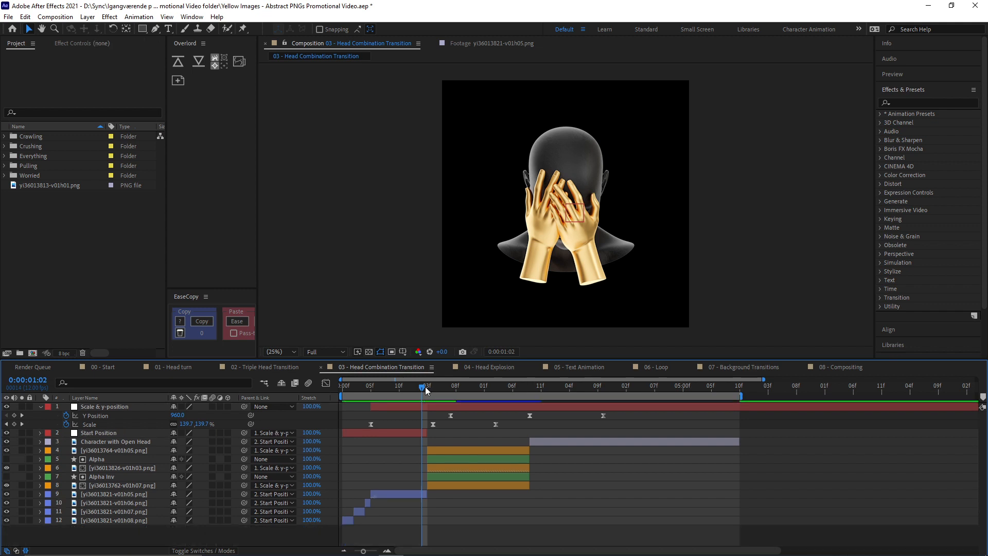
- Scrub through the transition and examine the Scale & y-position null's Y Position keyframes and their value graph around the head change
{"action": "left_click", "coordinate": [427, 387]}
{"action": "left_click_drag", "start_coordinate": [430, 388], "coordinate": [451, 387]}
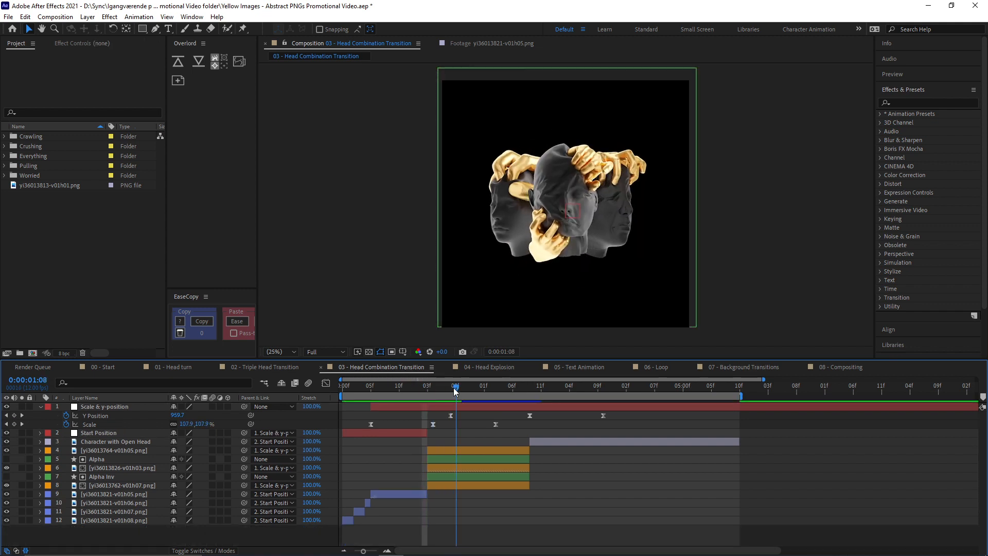
{"action": "left_click", "coordinate": [91, 416]}
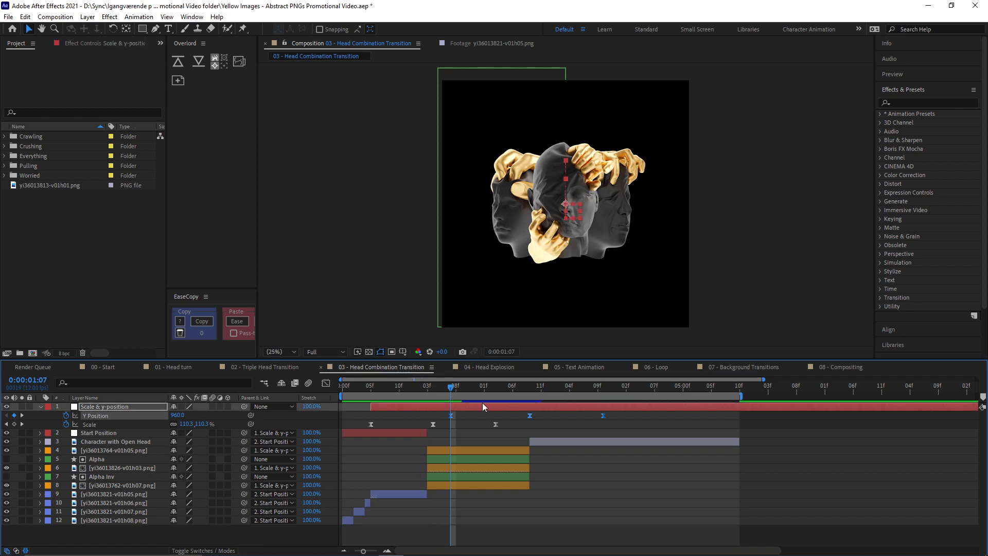
{"action": "left_click_drag", "start_coordinate": [438, 415], "coordinate": [668, 408]}
{"action": "left_click", "coordinate": [329, 385]}
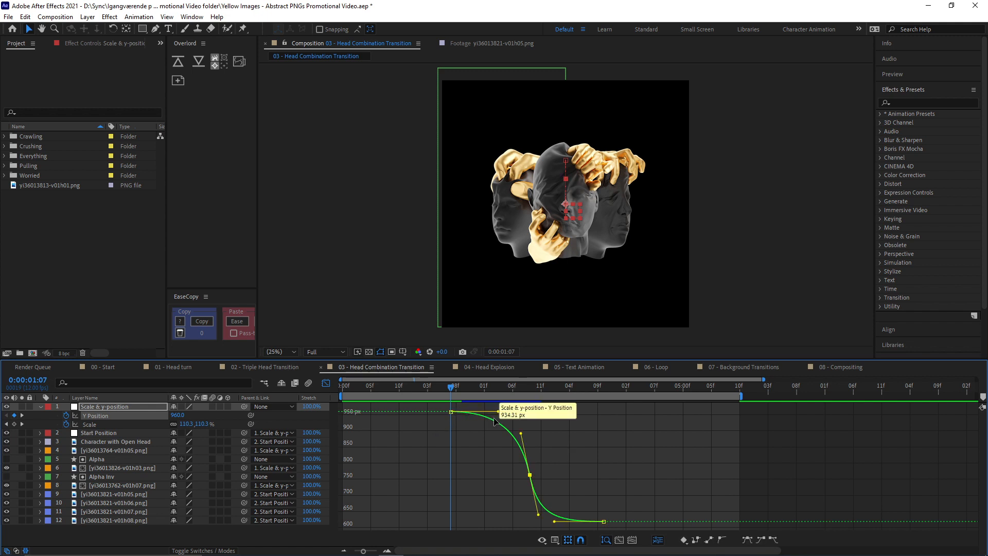
{"action": "left_click_drag", "start_coordinate": [513, 390], "coordinate": [527, 388]}
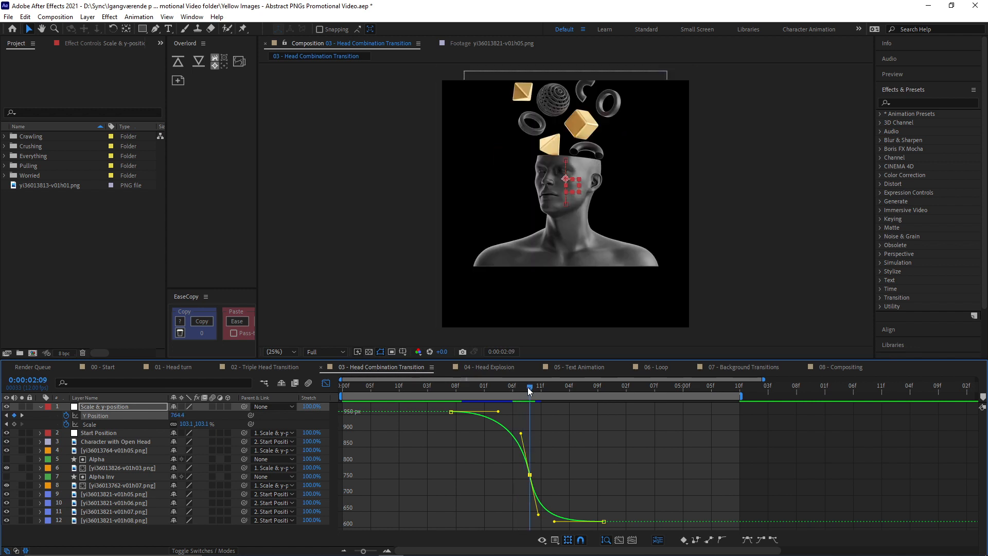
{"action": "left_click", "coordinate": [326, 384]}
{"action": "left_click_drag", "start_coordinate": [464, 387], "coordinate": [530, 378]}
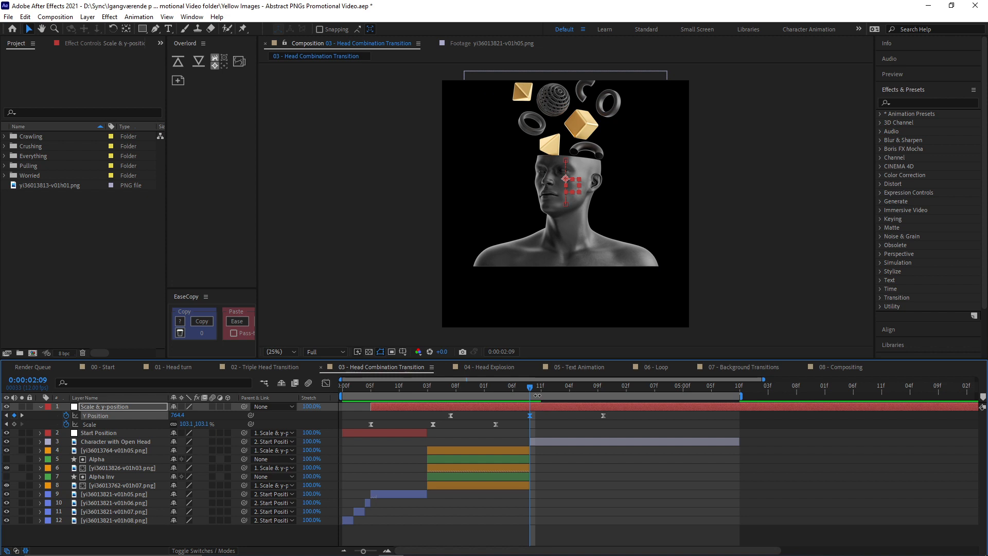
- Undo the deletion of the Camera null and preview the camera moves across the triple-head section
{"action": "key", "text": "ctrl+z"}
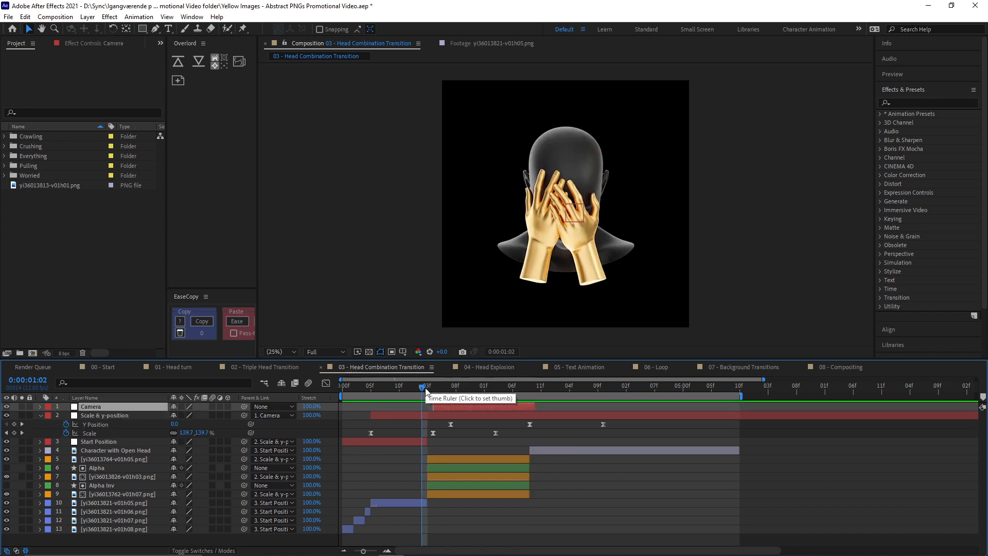
{"action": "left_click_drag", "start_coordinate": [427, 389], "coordinate": [508, 388]}
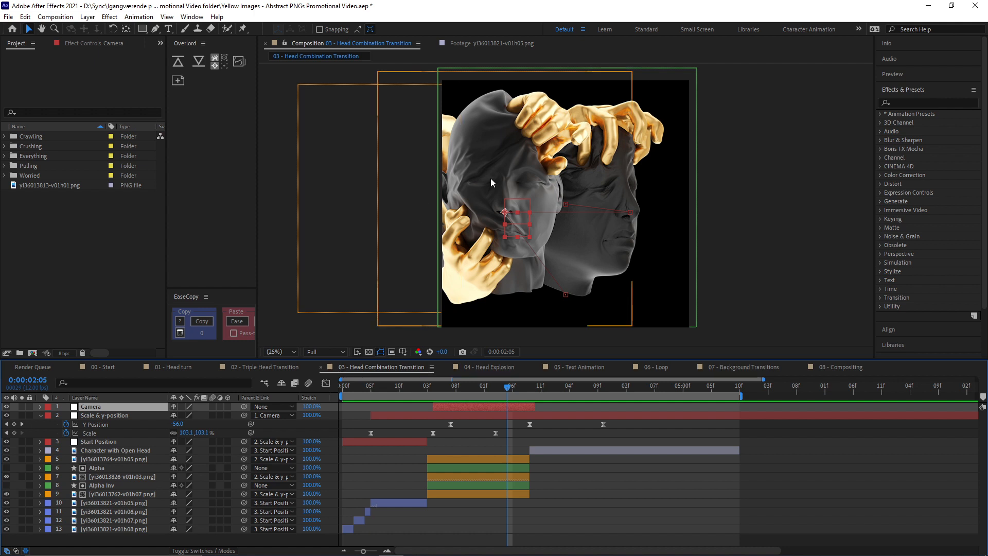
{"action": "left_click_drag", "start_coordinate": [434, 388], "coordinate": [515, 379]}
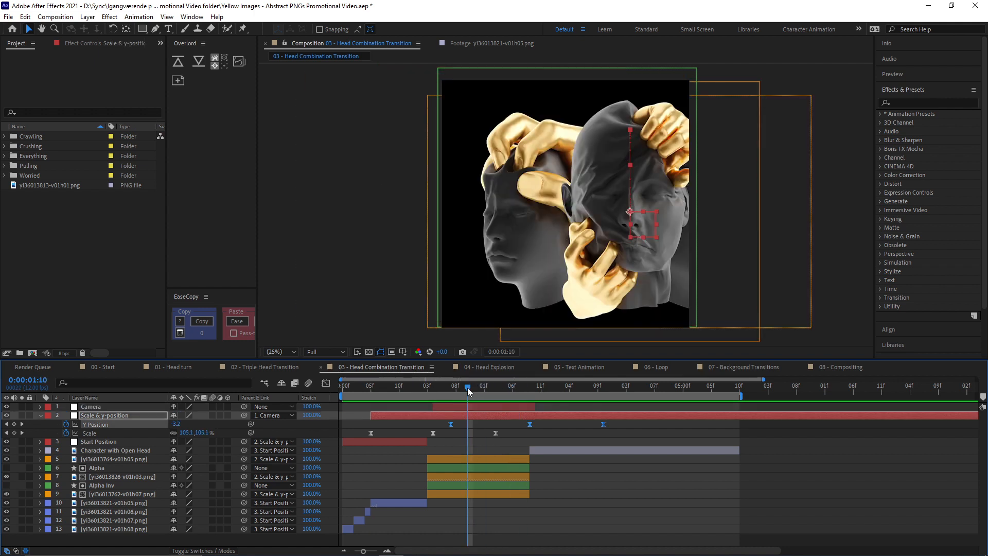
{"action": "left_click_drag", "start_coordinate": [468, 388], "coordinate": [524, 388]}
{"action": "key", "text": "space"}
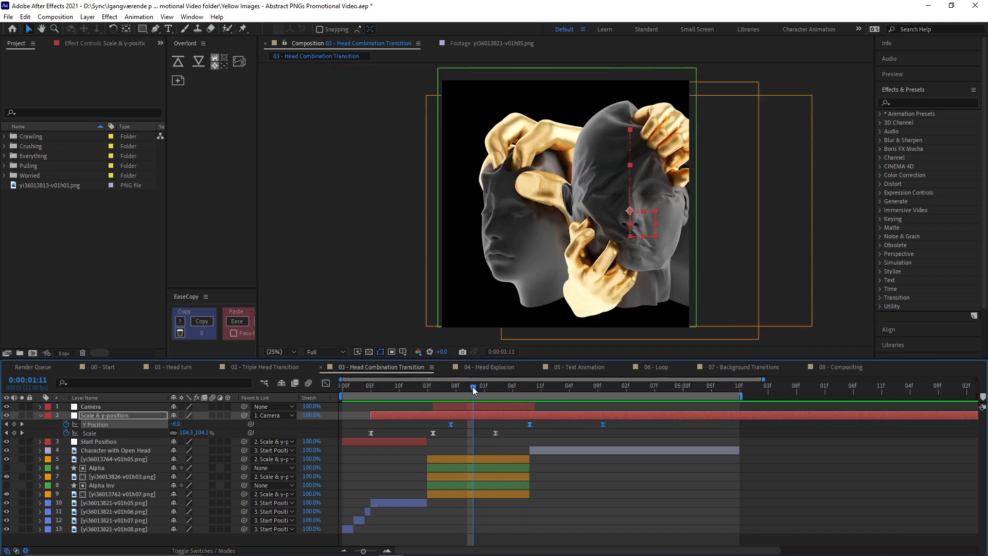
{"action": "key", "text": "space"}
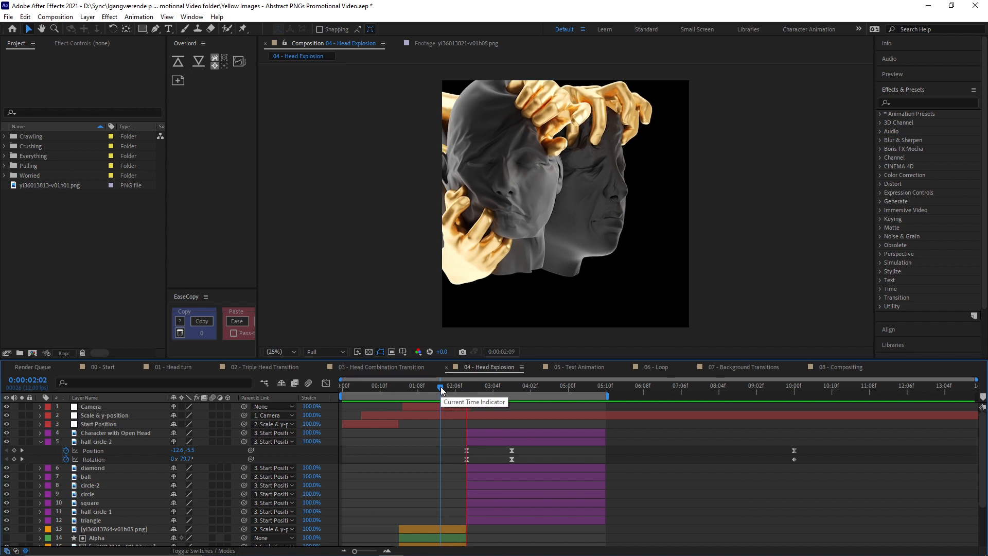
- Preview the 04 - Head Explosion composition and inspect the Character with Open Head, half-circle-2, diamond, ball and circle-2 layers
{"action": "left_click", "coordinate": [441, 387]}
{"action": "key", "text": "space"}
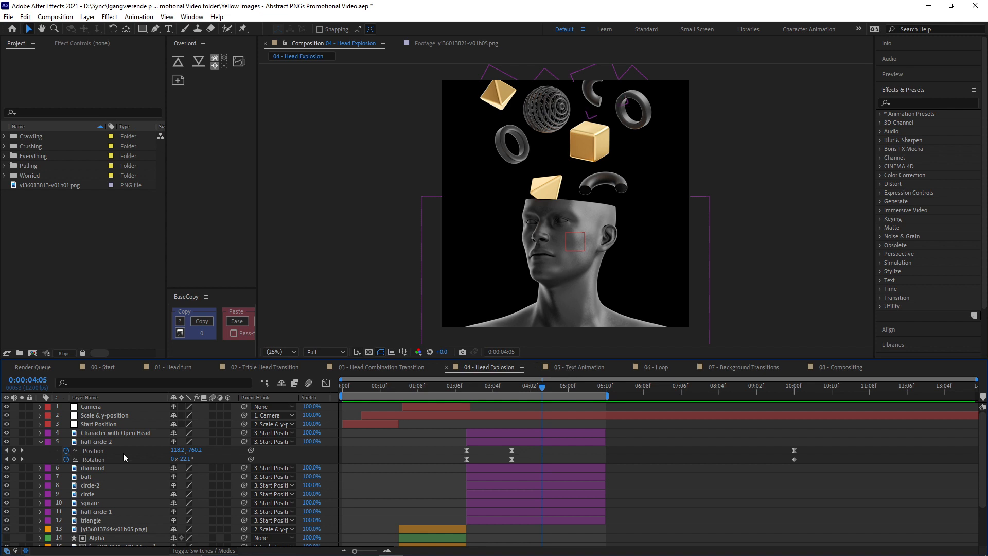
{"action": "left_click", "coordinate": [92, 434]}
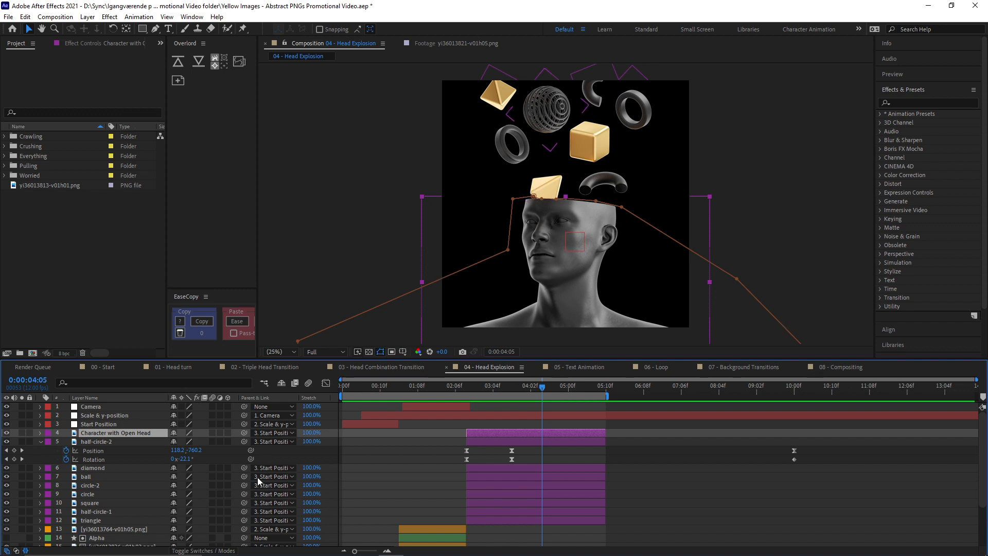
{"action": "left_click", "coordinate": [101, 442]}
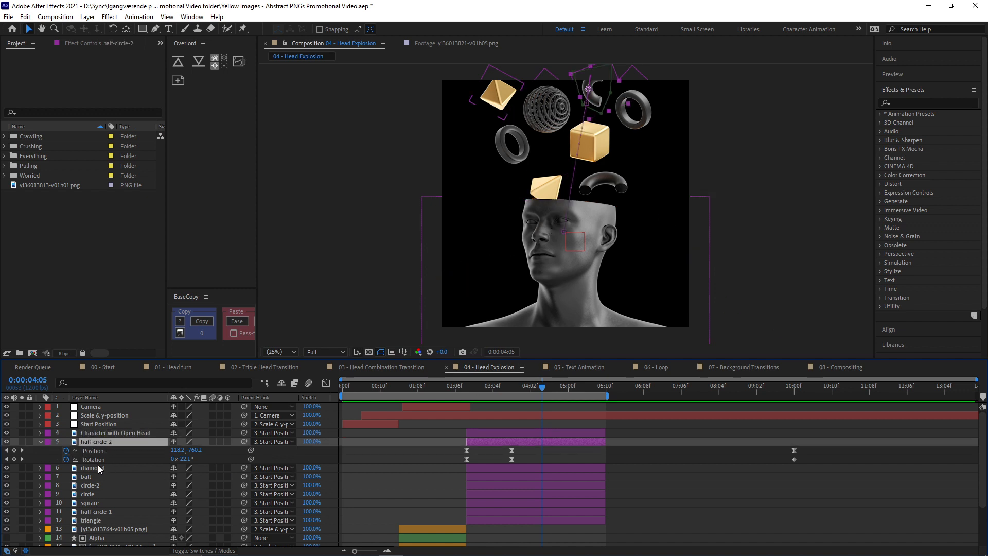
{"action": "left_click", "coordinate": [98, 468]}
{"action": "left_click", "coordinate": [107, 477]}
{"action": "left_click", "coordinate": [111, 486]}
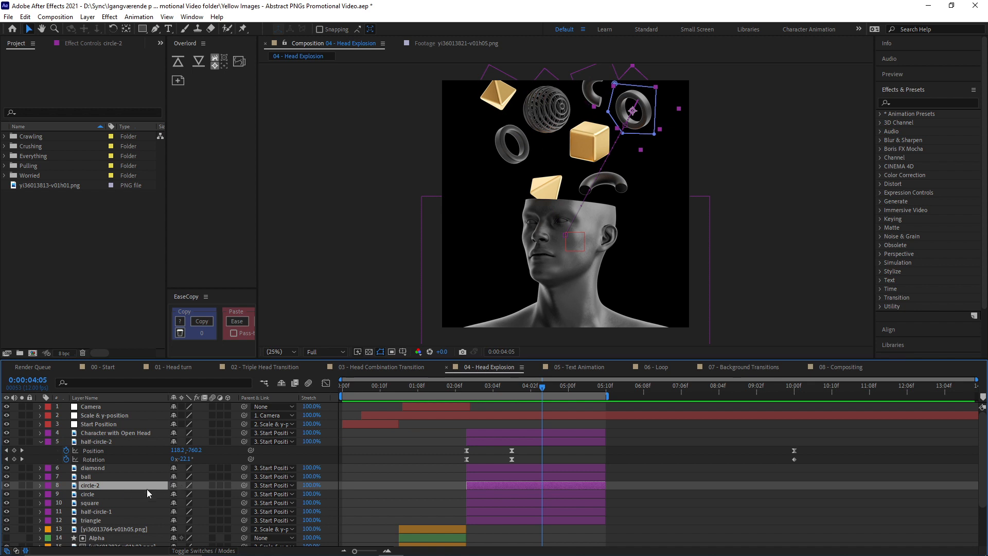
{"action": "left_click_drag", "start_coordinate": [473, 385], "coordinate": [538, 382]}
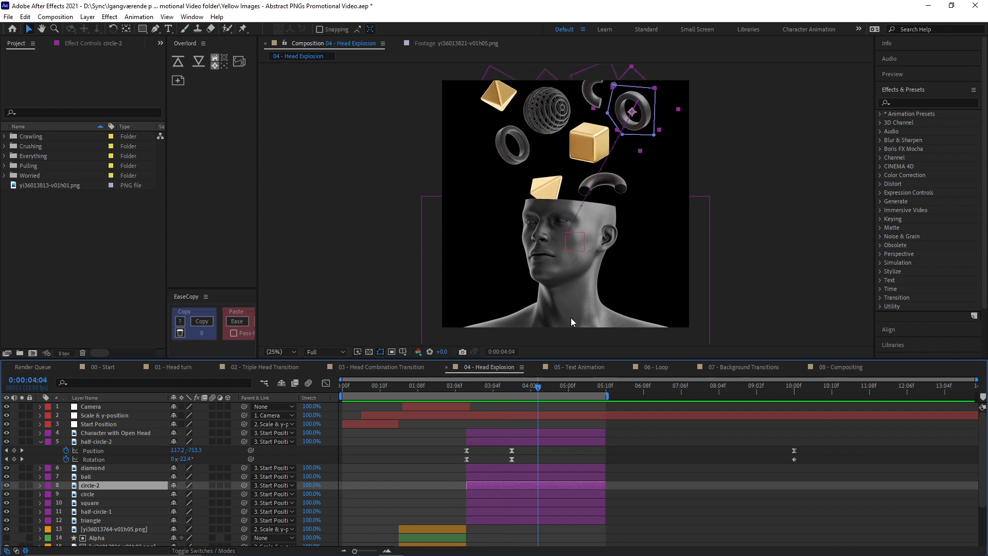
- Show the value graph of half-circle-2's Position and play the explosion to examine its motion curve
{"action": "left_click", "coordinate": [98, 443]}
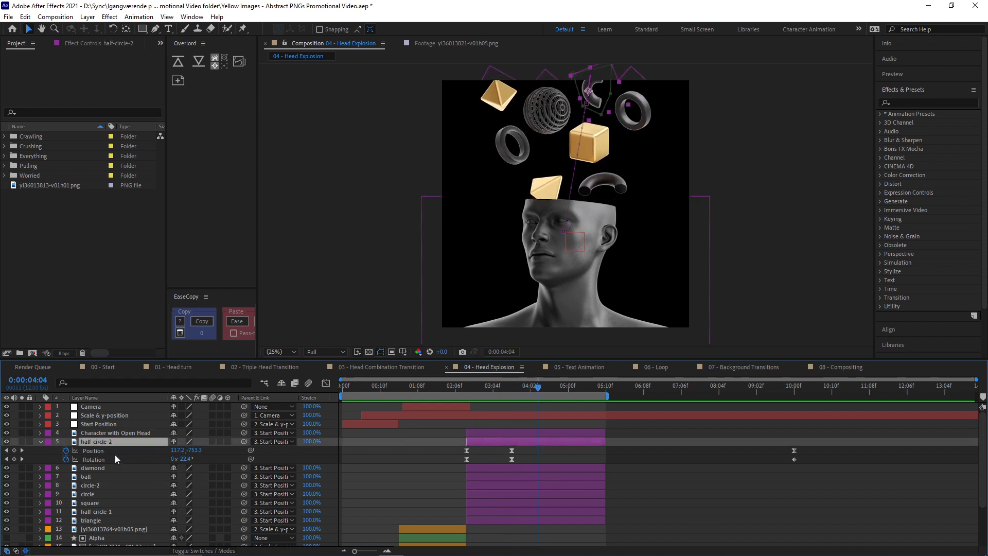
{"action": "left_click", "coordinate": [116, 451]}
{"action": "left_click", "coordinate": [326, 384]}
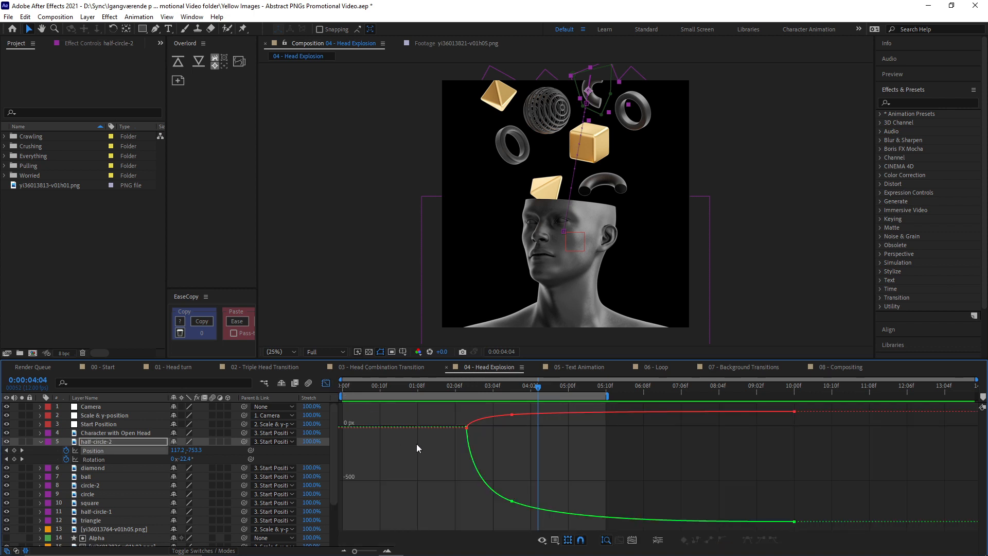
{"action": "left_click_drag", "start_coordinate": [459, 385], "coordinate": [474, 409]}
{"action": "key", "text": "space"}
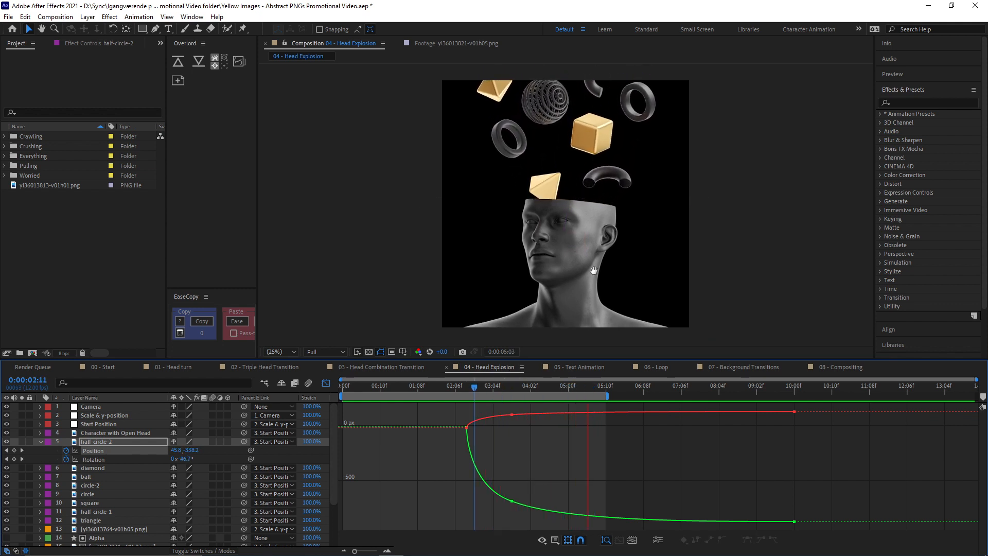
{"action": "key", "text": "space"}
- Try moving half-circle-2's middle Position keyframe in the value graph, and undo the move
{"action": "left_click", "coordinate": [542, 540]}
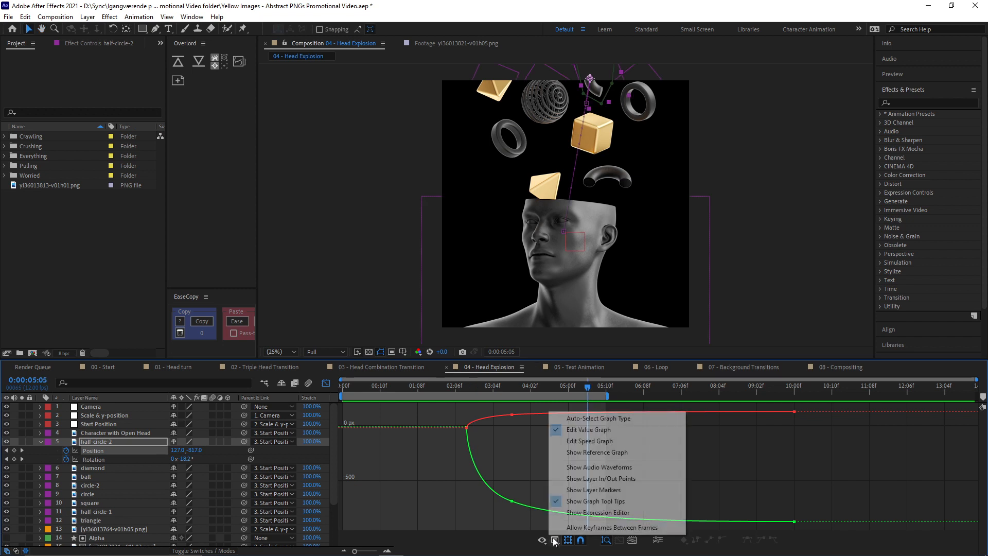
{"action": "left_click", "coordinate": [526, 446]}
{"action": "mouse_move", "coordinate": [512, 501]}
{"action": "mouse_move", "coordinate": [512, 500]}
{"action": "left_mouse_down"}
{"action": "mouse_move", "coordinate": [514, 445]}
{"action": "mouse_move", "coordinate": [489, 477]}
{"action": "mouse_move", "coordinate": [501, 509]}
{"action": "left_mouse_up"}
{"action": "key", "text": "ctrl+z"}
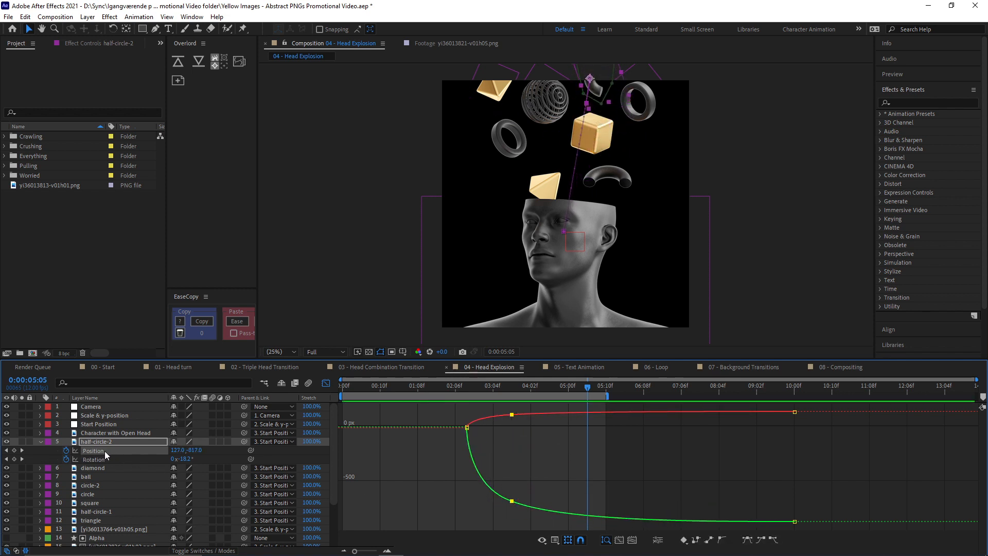
- Switch the graph of half-circle-2's Position to the speed graph and show the reference graph with it
{"action": "left_click", "coordinate": [555, 540]}
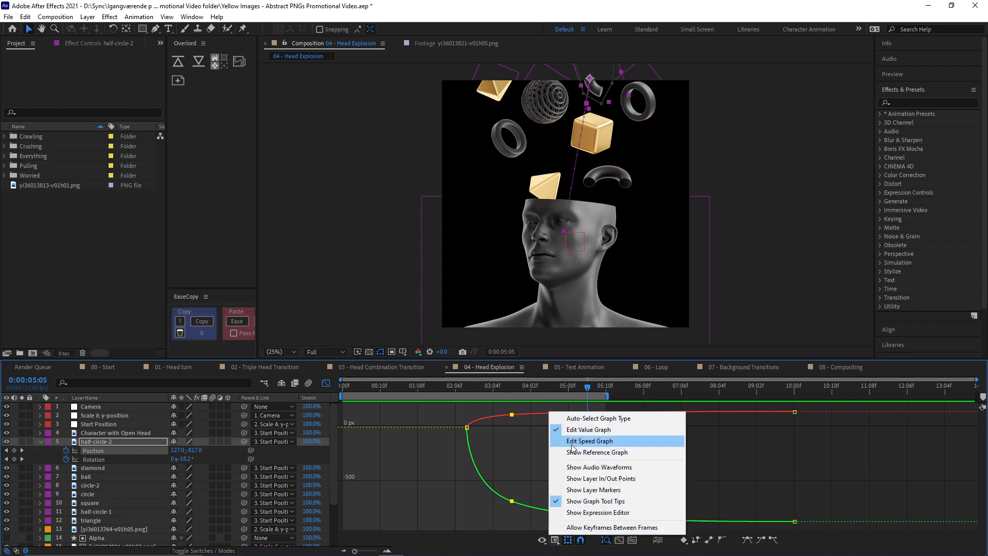
{"action": "left_click", "coordinate": [566, 439]}
{"action": "left_click", "coordinate": [556, 541]}
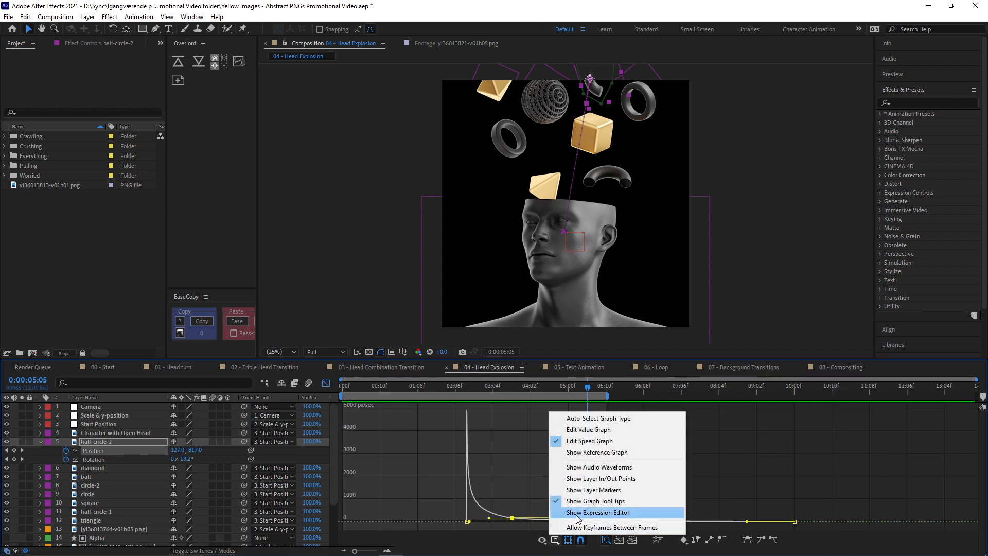
{"action": "left_click", "coordinate": [581, 454]}
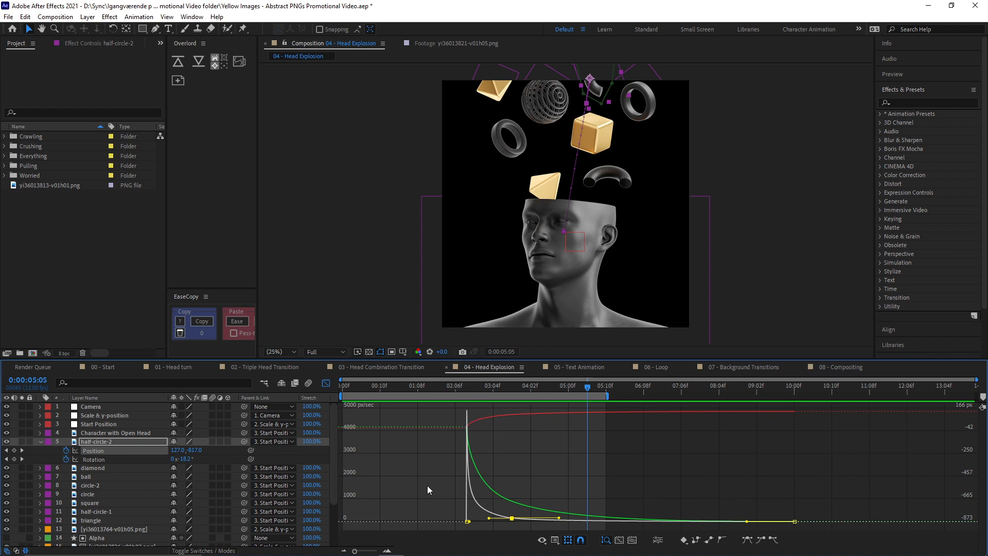
- Apply Easy Ease to all of half-circle-2's Position keyframes and preview the resulting motion
{"action": "left_click_drag", "start_coordinate": [425, 481], "coordinate": [827, 529]}
{"action": "key", "text": "F9"}
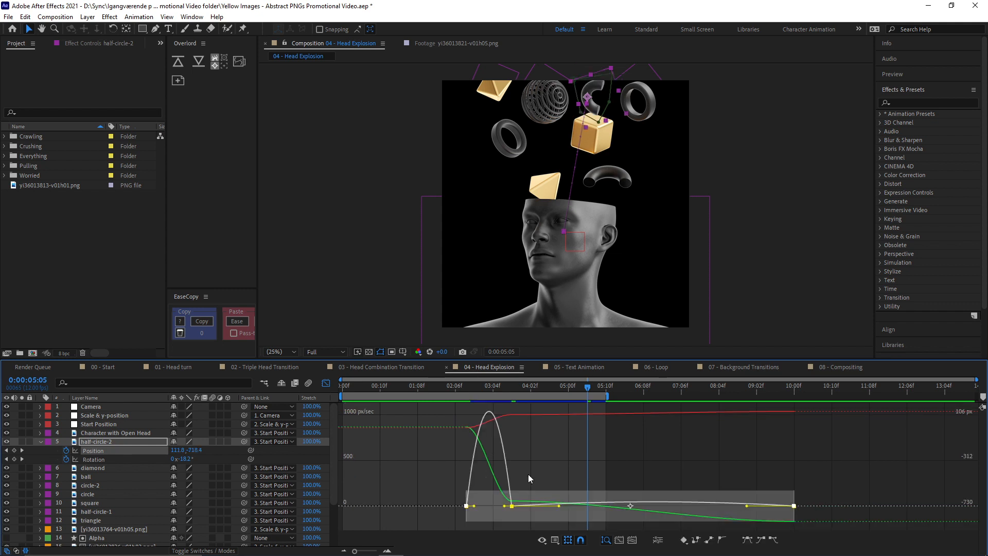
{"action": "left_click", "coordinate": [528, 474]}
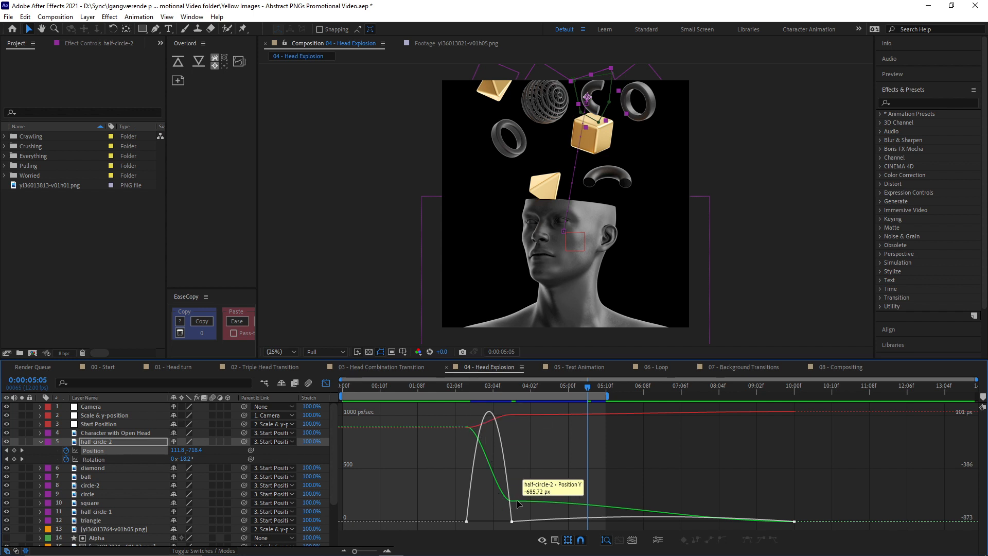
{"action": "left_click_drag", "start_coordinate": [474, 388], "coordinate": [459, 389]}
{"action": "key", "text": "space"}
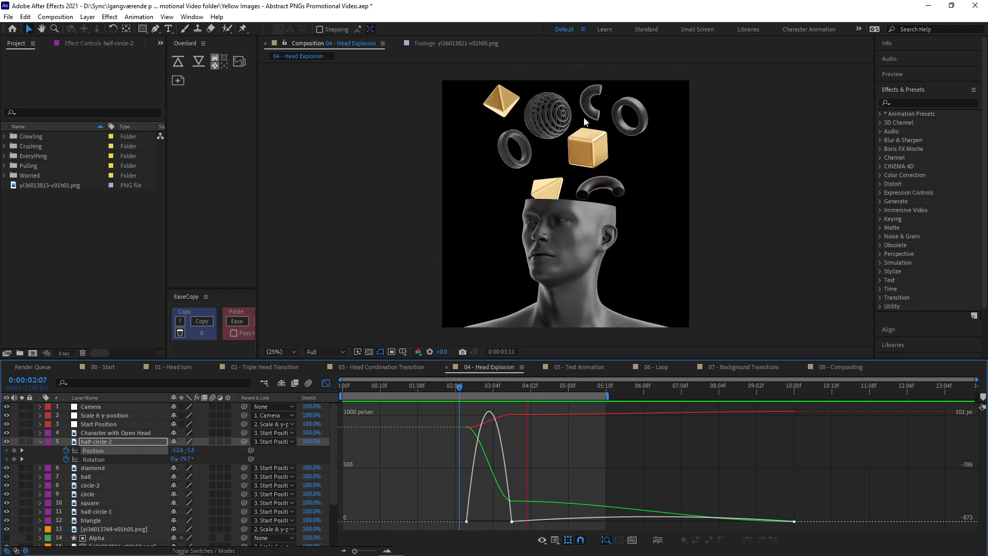
{"action": "key", "text": "space"}
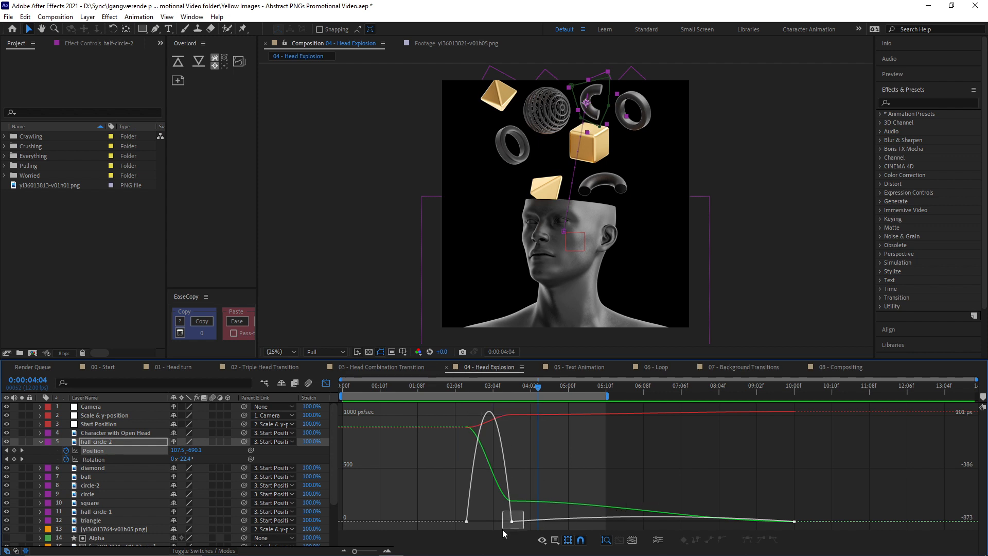
- Reshape half-circle-2's Position speed curve into a sharp initial burst that slows smoothly through the middle keyframe, and preview the explosion
{"action": "left_click_drag", "start_coordinate": [503, 530], "coordinate": [469, 522]}
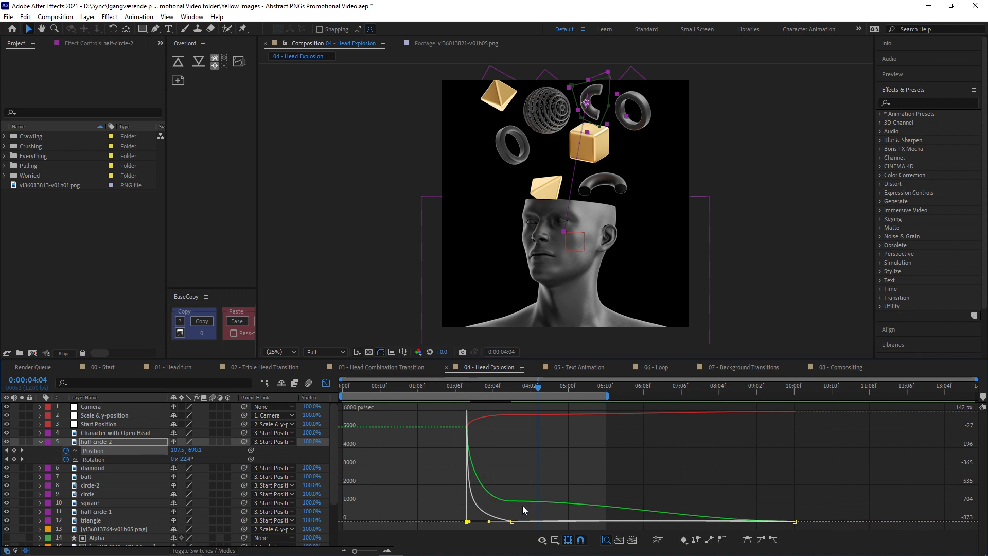
{"action": "left_click", "coordinate": [512, 522]}
{"action": "left_click_drag", "start_coordinate": [514, 520], "coordinate": [514, 523]}
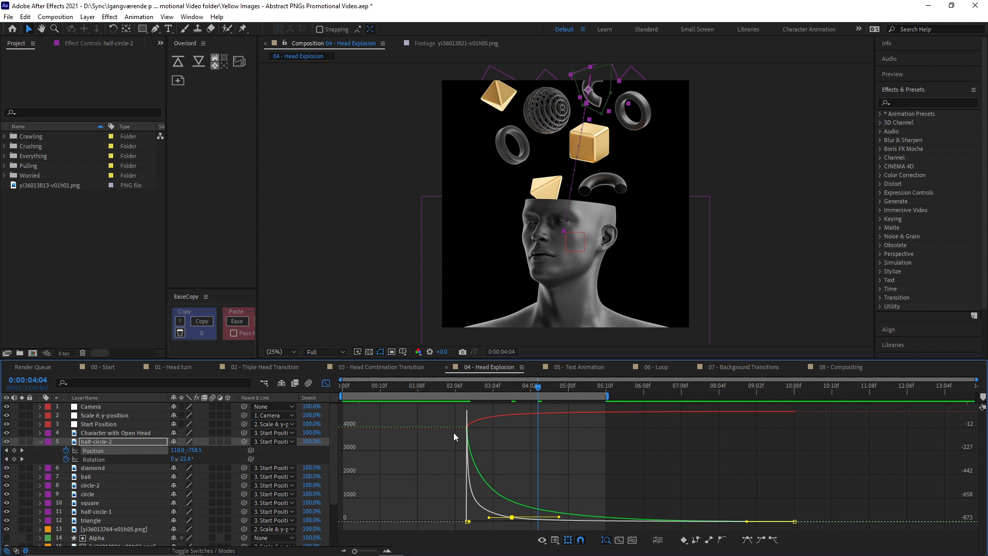
{"action": "left_click", "coordinate": [443, 387]}
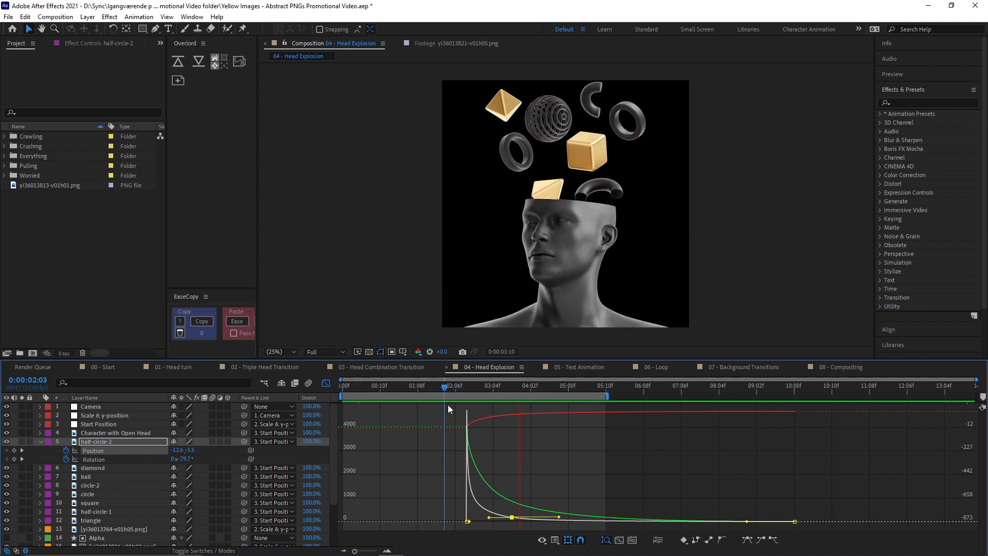
{"action": "key", "text": "space"}
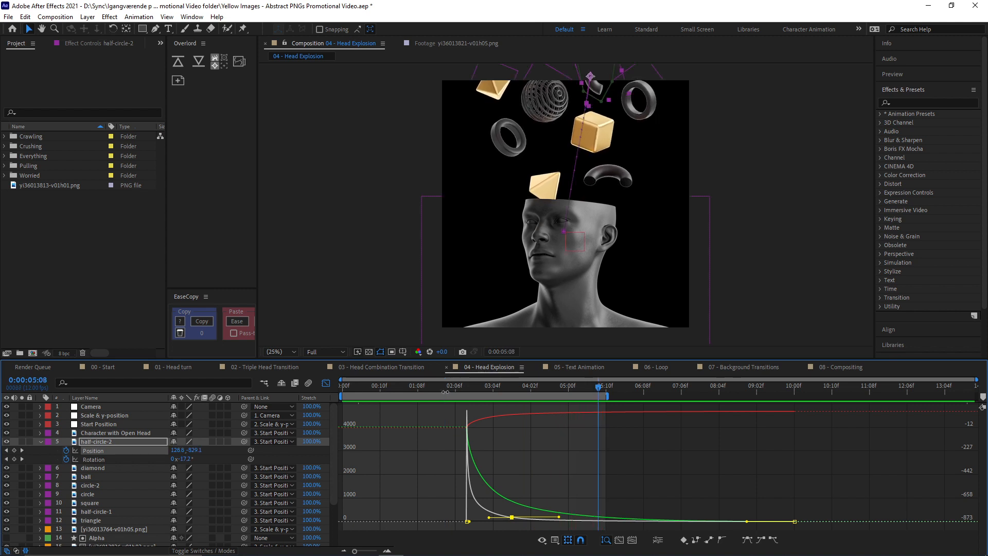
{"action": "left_click", "coordinate": [327, 386]}
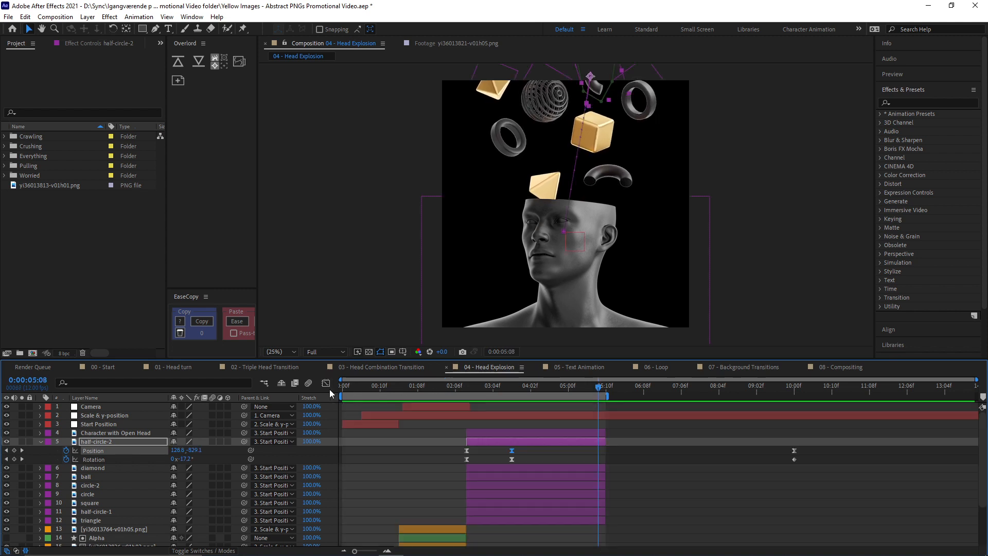
- Select half-circle-2's Rotation keyframes and scrub through its rotation during the head explosion from 2:09
{"action": "left_click", "coordinate": [104, 458]}
{"action": "left_click", "coordinate": [468, 387]}
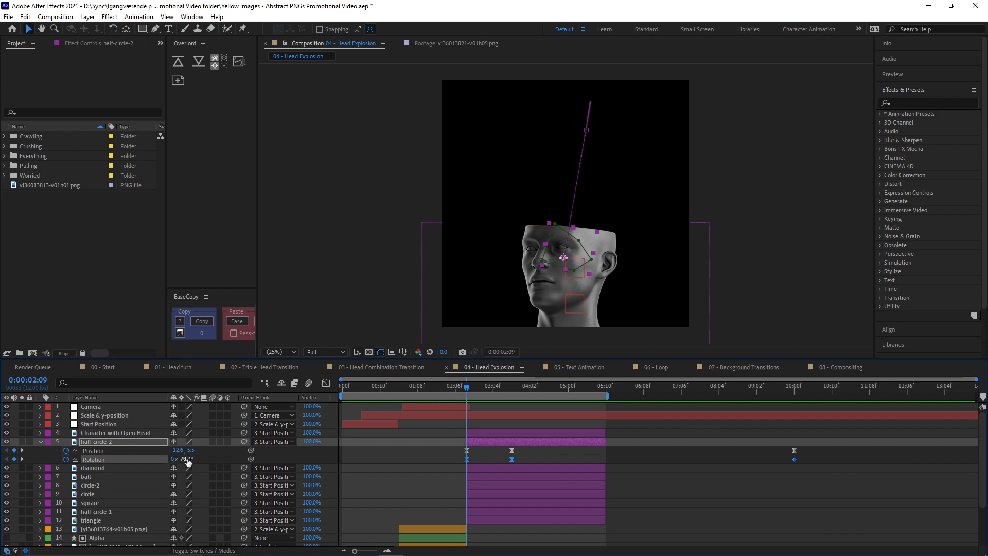
{"action": "left_click_drag", "start_coordinate": [476, 384], "coordinate": [524, 390]}
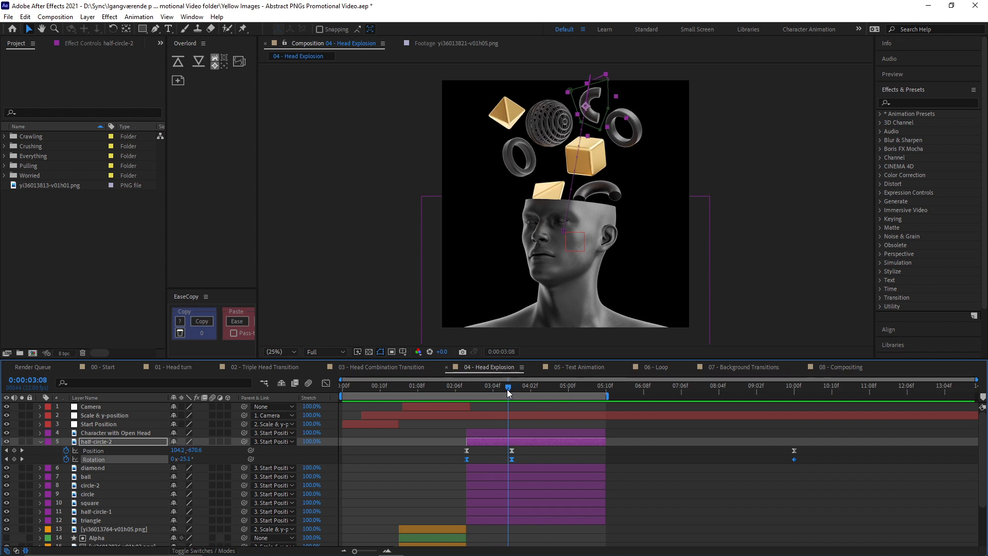
- Show the graph of half-circle-2's Rotation, turn off the reference graph and switch to the value graph
{"action": "left_click", "coordinate": [326, 384]}
{"action": "left_click", "coordinate": [544, 539]}
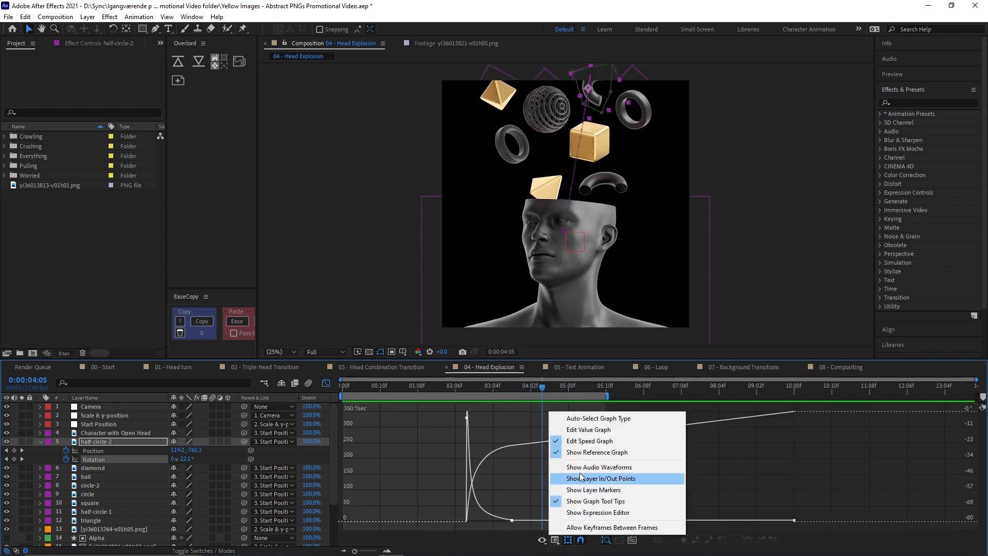
{"action": "left_click", "coordinate": [574, 455]}
{"action": "left_click", "coordinate": [542, 539]}
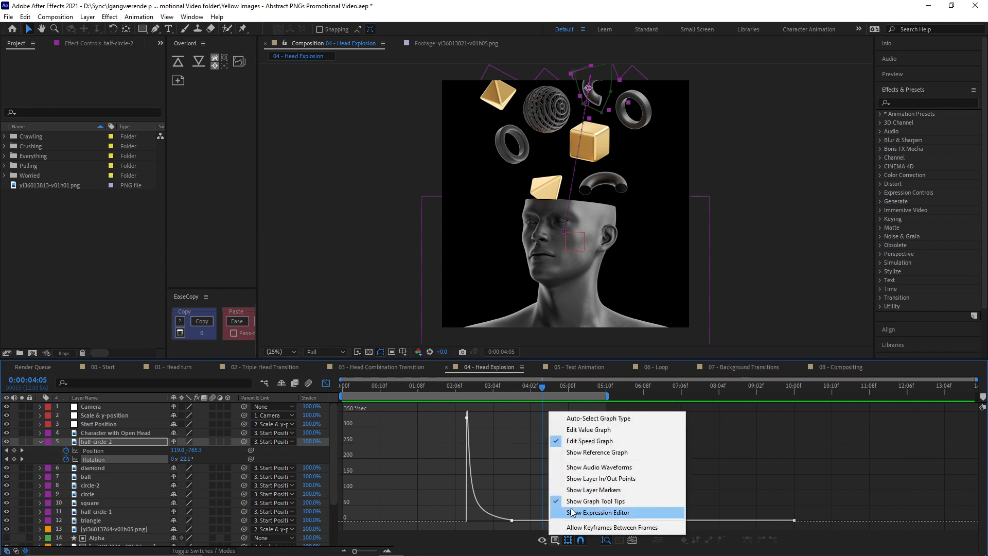
{"action": "left_click", "coordinate": [572, 432]}
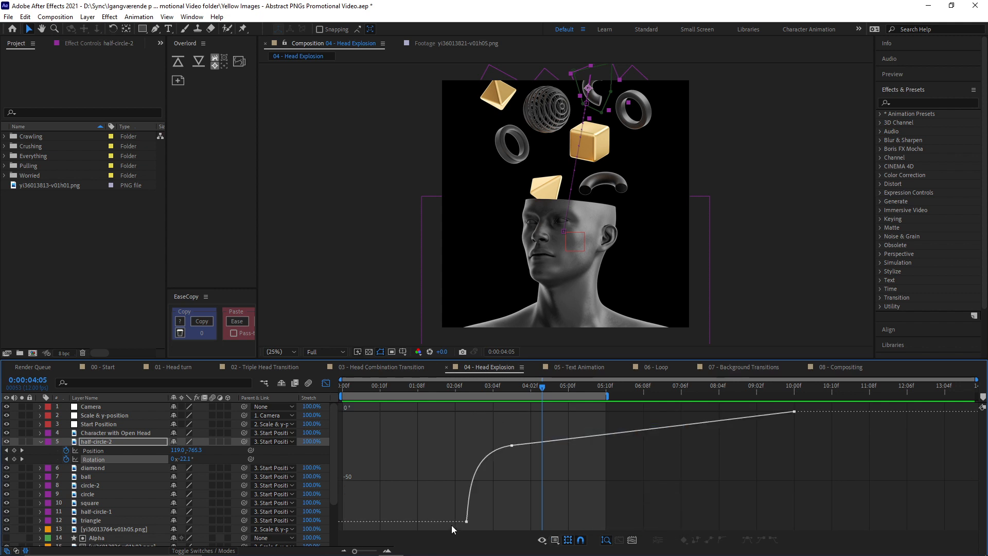
{"action": "left_click_drag", "start_coordinate": [452, 525], "coordinate": [546, 431]}
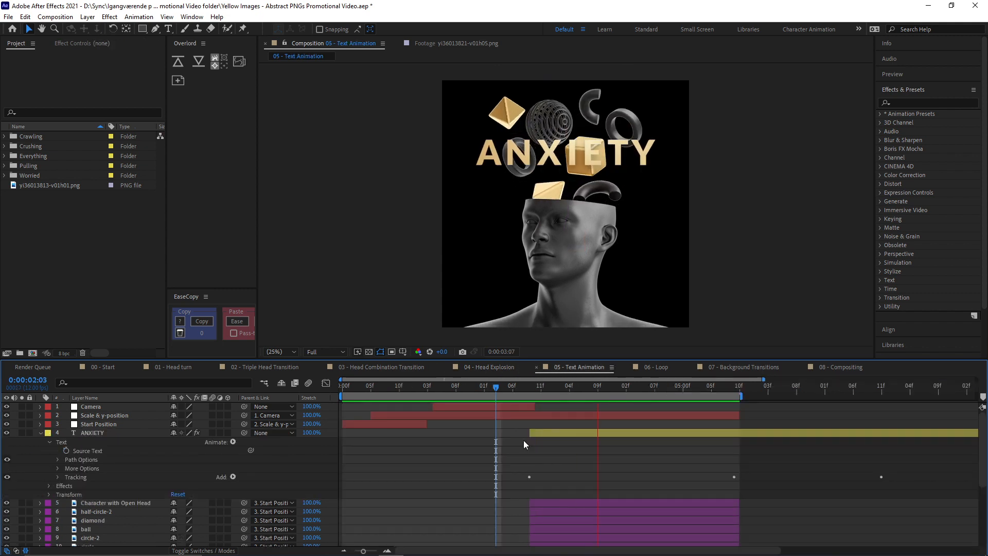
- Stop the preview of the 05 - Text Animation composition and inspect the ANXIETY layer's Tracking animator and its Tracking Amount
{"action": "key", "text": "space"}
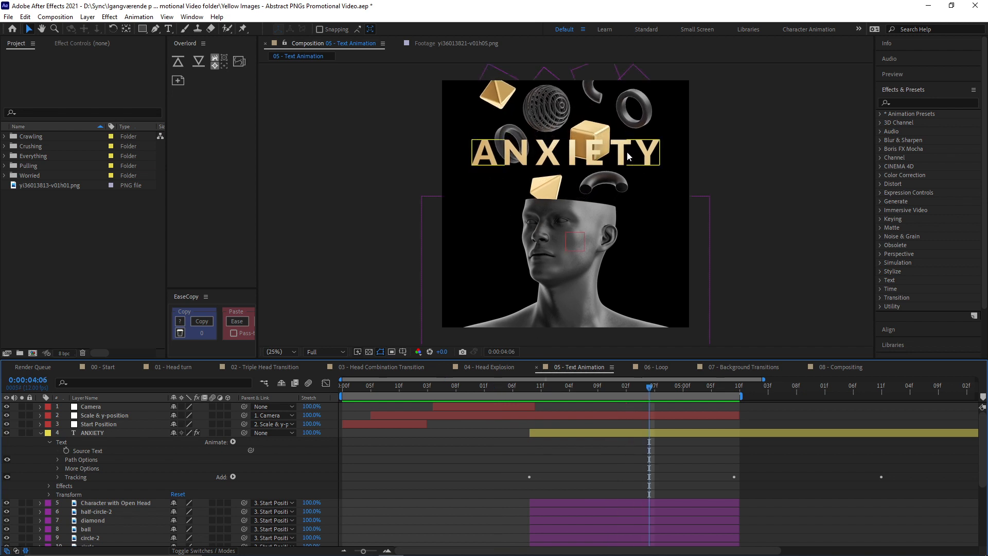
{"action": "left_click", "coordinate": [579, 433]}
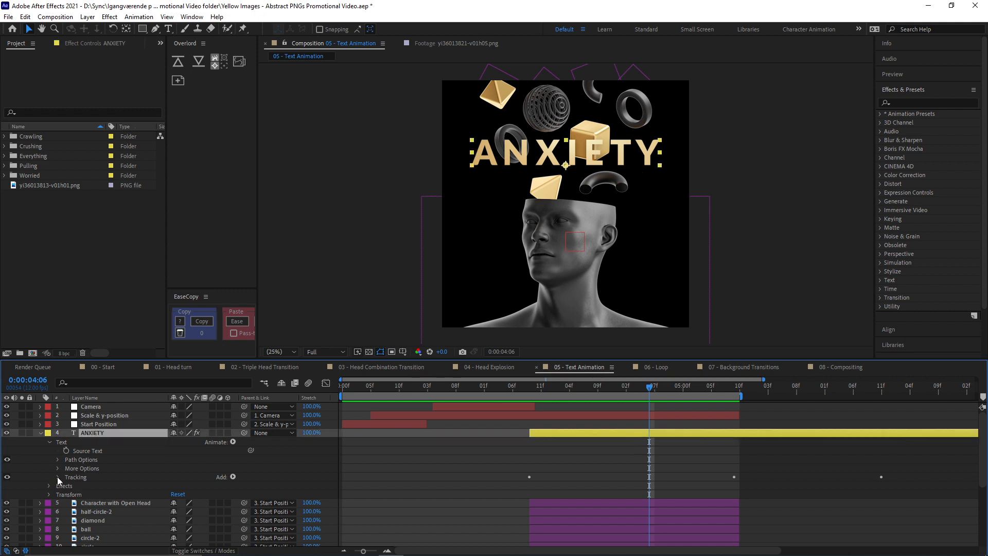
{"action": "left_click", "coordinate": [57, 477]}
{"action": "scroll", "coordinate": [60, 410], "scroll_direction": "down", "scroll_amount": 1}
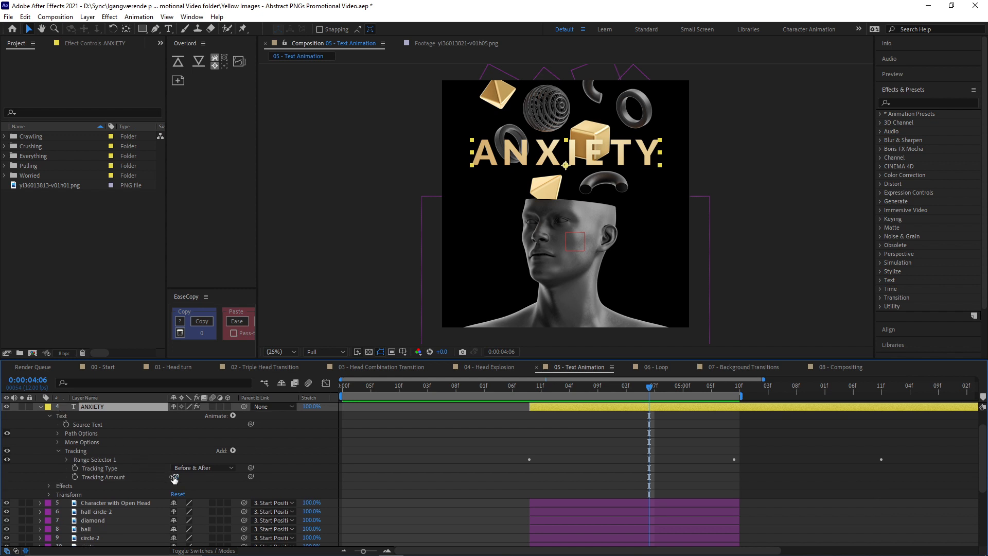
{"action": "mouse_move", "coordinate": [174, 479]}
{"action": "left_mouse_down"}
{"action": "mouse_move", "coordinate": [82, 477]}
{"action": "mouse_move", "coordinate": [175, 477]}
{"action": "left_mouse_up"}
- Delete the ANXIETY layer's Tracking animator and add a new Tracking text animator in its place
{"action": "left_click", "coordinate": [73, 452]}
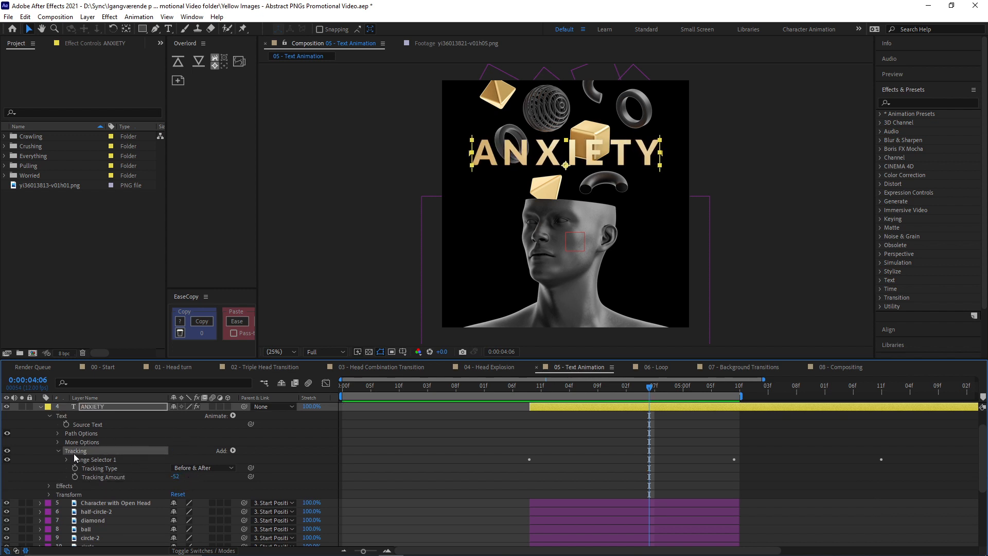
{"action": "key", "text": "Delete"}
{"action": "left_click", "coordinate": [233, 415]}
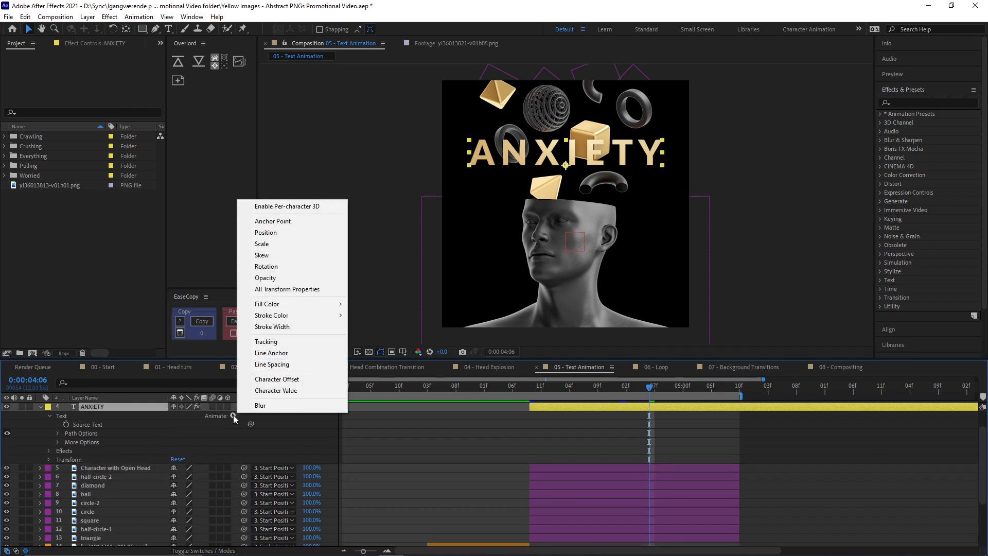
{"action": "left_click", "coordinate": [266, 342]}
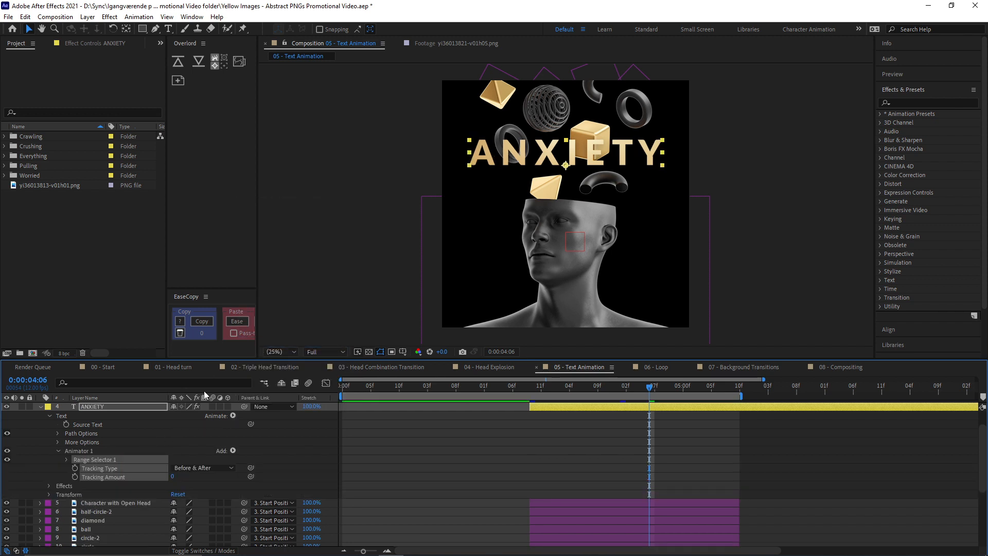
{"action": "left_click", "coordinate": [392, 419]}
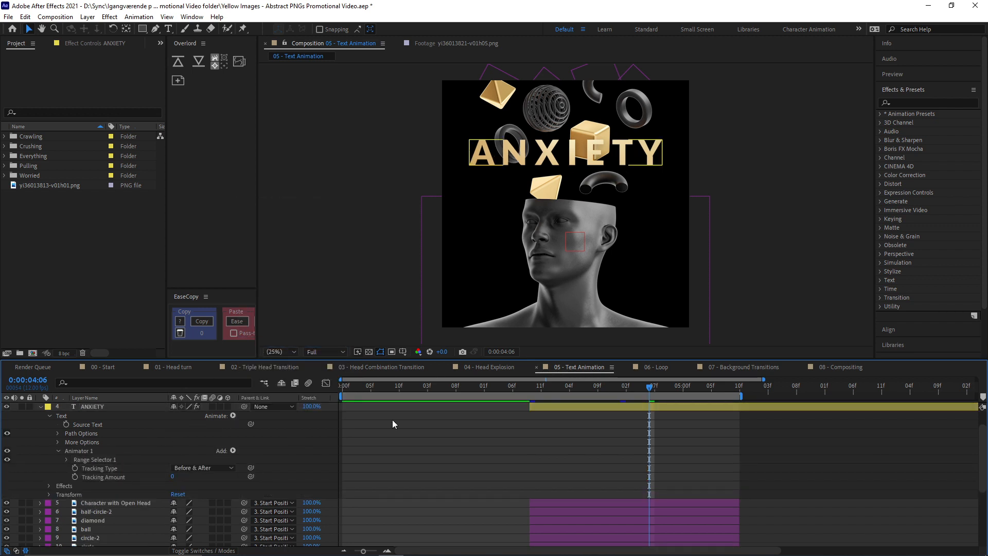
- Keyframe the ANXIETY layer's Tracking Amount at -42 at 2:09 and at 6 at 5:03
{"action": "left_click", "coordinate": [530, 386]}
{"action": "left_click_drag", "start_coordinate": [174, 475], "coordinate": [152, 475]}
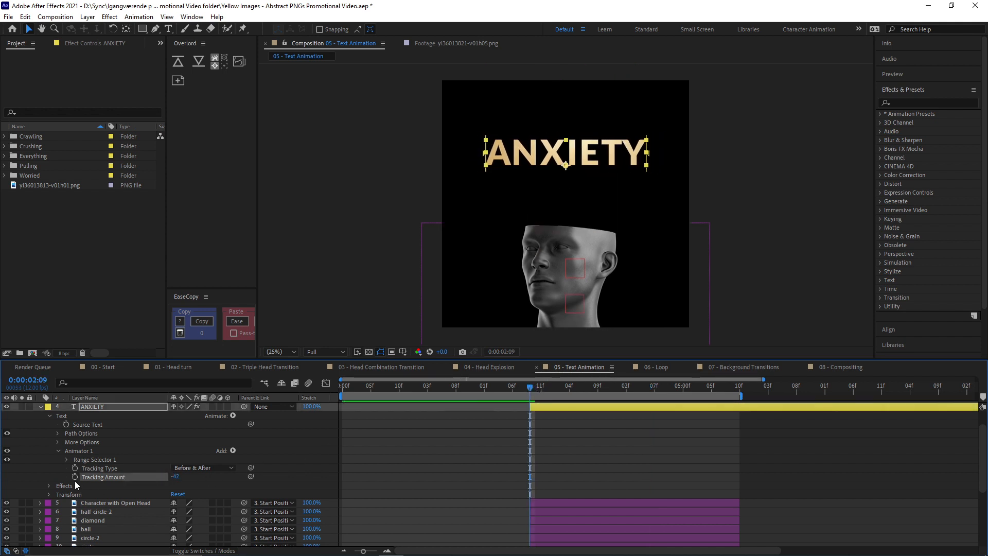
{"action": "left_click_drag", "start_coordinate": [563, 387], "coordinate": [700, 386]}
{"action": "left_click_drag", "start_coordinate": [178, 478], "coordinate": [203, 479]}
- Easy Ease both Tracking Amount keyframes and reshape their value curve into a fast start with a long slowdown
{"action": "left_click_drag", "start_coordinate": [728, 456], "coordinate": [480, 490]}
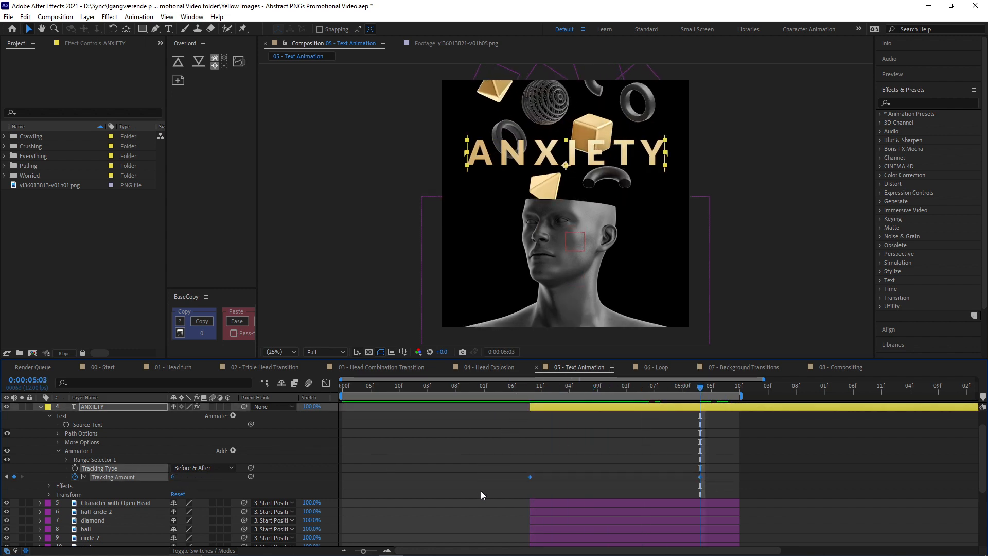
{"action": "left_click", "coordinate": [325, 383]}
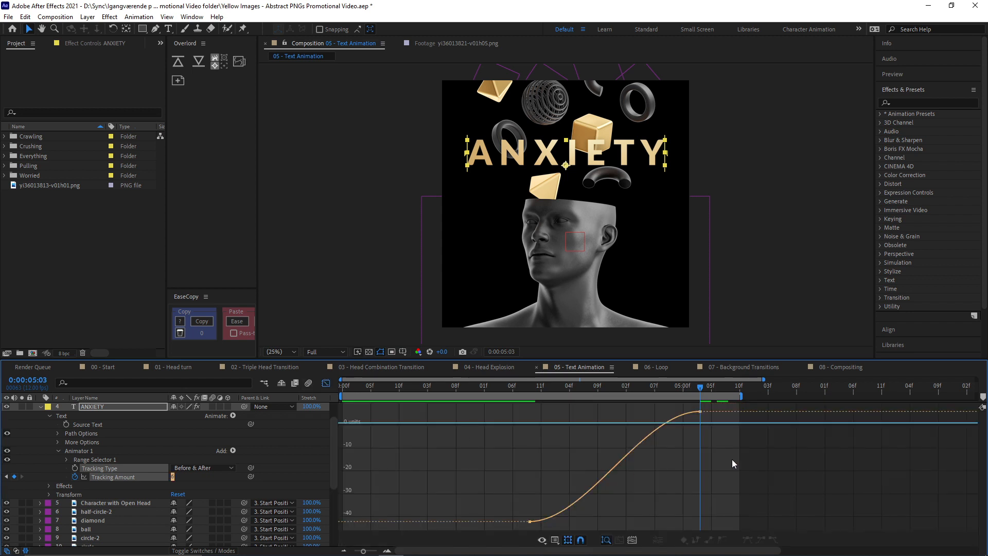
{"action": "left_click", "coordinate": [135, 460]}
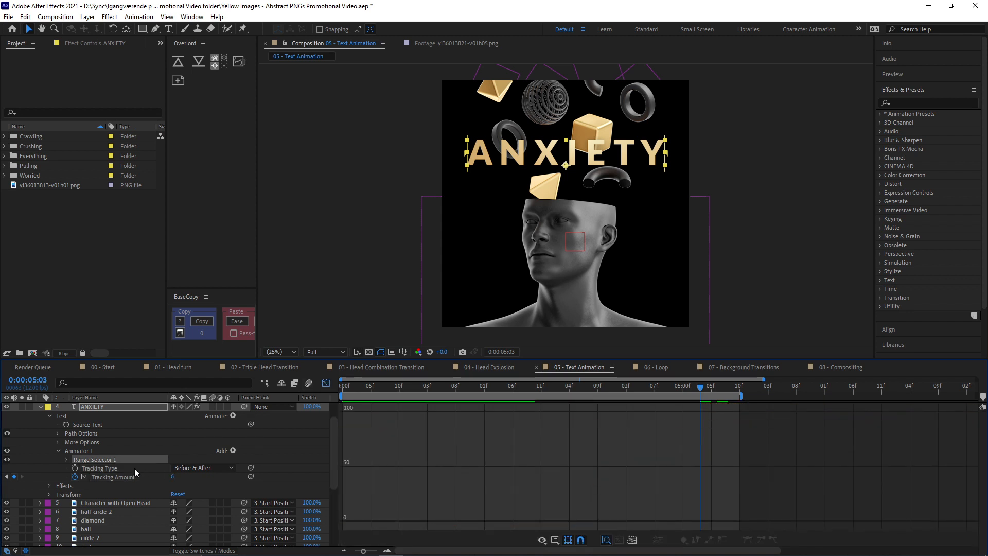
{"action": "left_click", "coordinate": [132, 477]}
{"action": "left_click_drag", "start_coordinate": [716, 438], "coordinate": [563, 412]}
{"action": "left_click_drag", "start_coordinate": [586, 522], "coordinate": [549, 479]}
- Close the graph and preview the ANXIETY title's tracking animation from 2:06
{"action": "left_click", "coordinate": [325, 383]}
{"action": "left_click", "coordinate": [514, 385]}
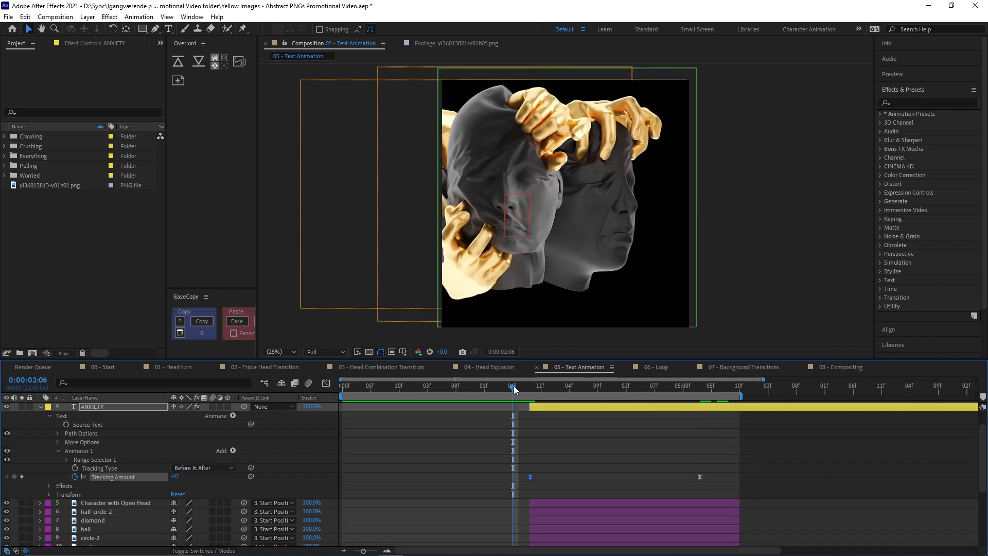
{"action": "key", "text": "space"}
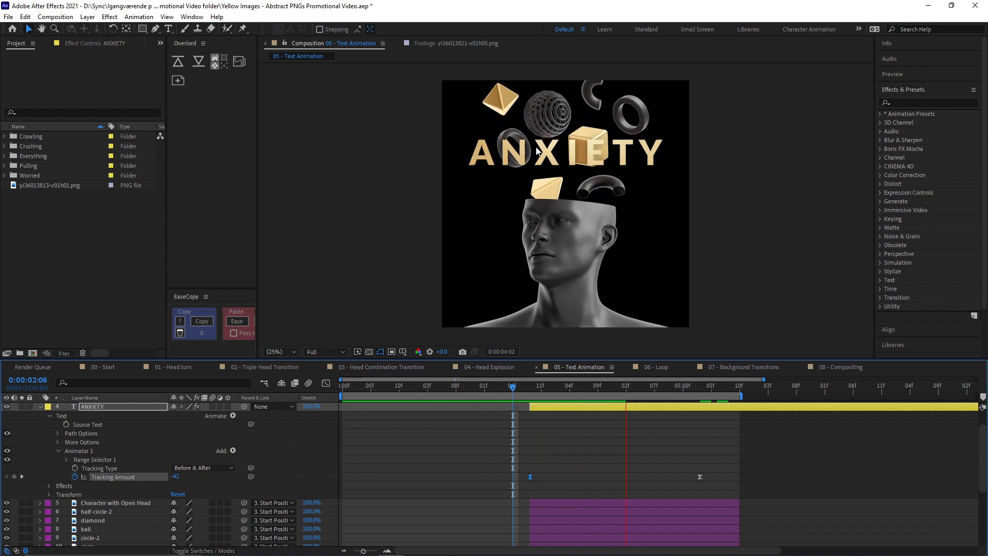
- Try moving Points 1, 3 and 4 of the ANXIETY layer's 4-Color Gradient, undoing each move
{"action": "left_click", "coordinate": [608, 407]}
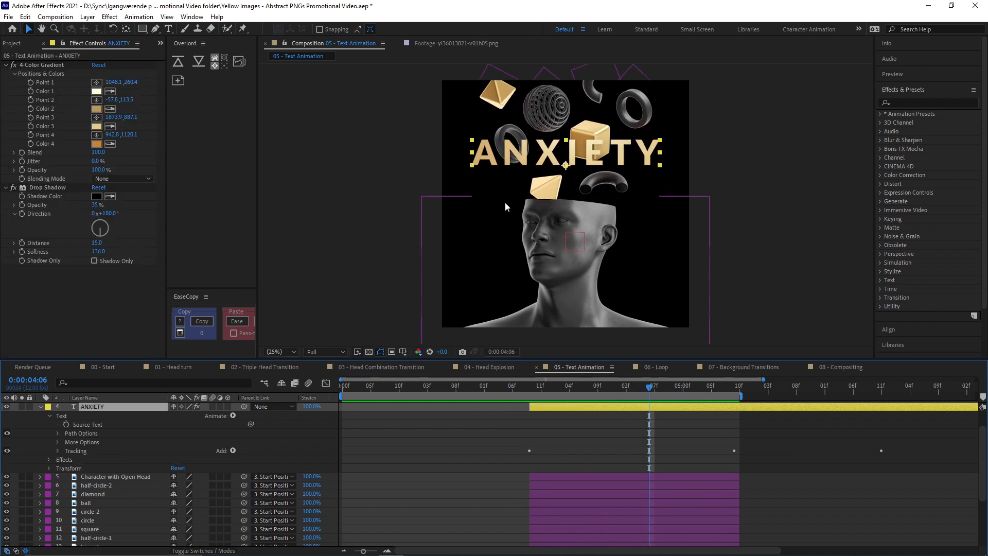
{"action": "left_click", "coordinate": [45, 66]}
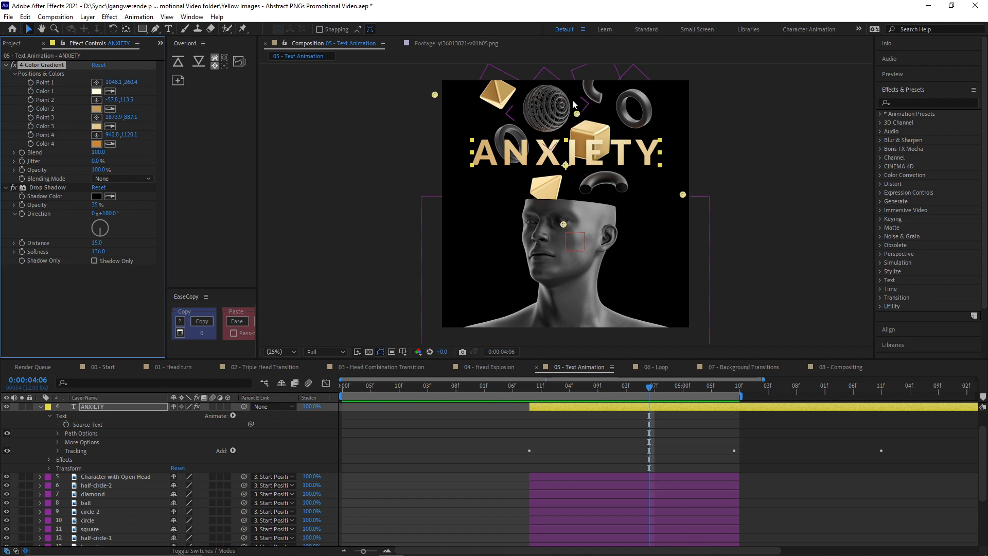
{"action": "left_click_drag", "start_coordinate": [577, 114], "coordinate": [583, 98]}
{"action": "key", "text": "ctrl+z"}
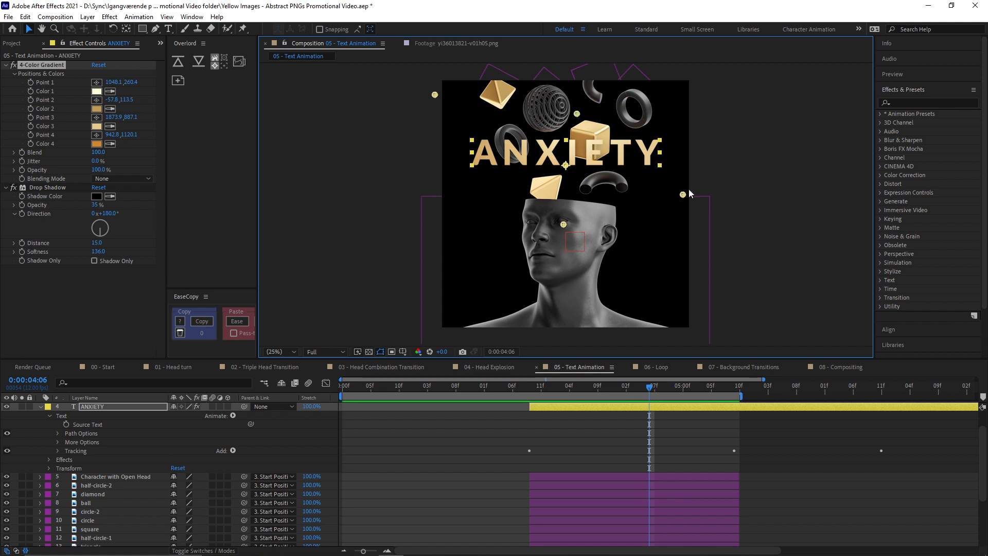
{"action": "left_click_drag", "start_coordinate": [685, 195], "coordinate": [446, 171]}
{"action": "key", "text": "ctrl+z"}
{"action": "left_click_drag", "start_coordinate": [563, 224], "coordinate": [585, 211]}
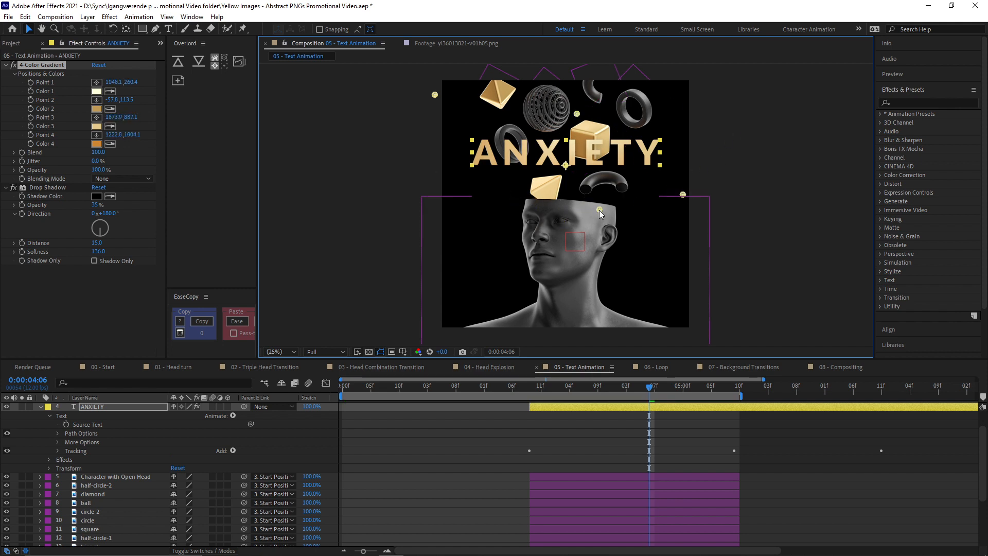
{"action": "key", "text": "ctrl+z"}
- Switch the ANXIETY layer's Drop Shadow effect off and on to compare the title's look
{"action": "left_click", "coordinate": [15, 178]}
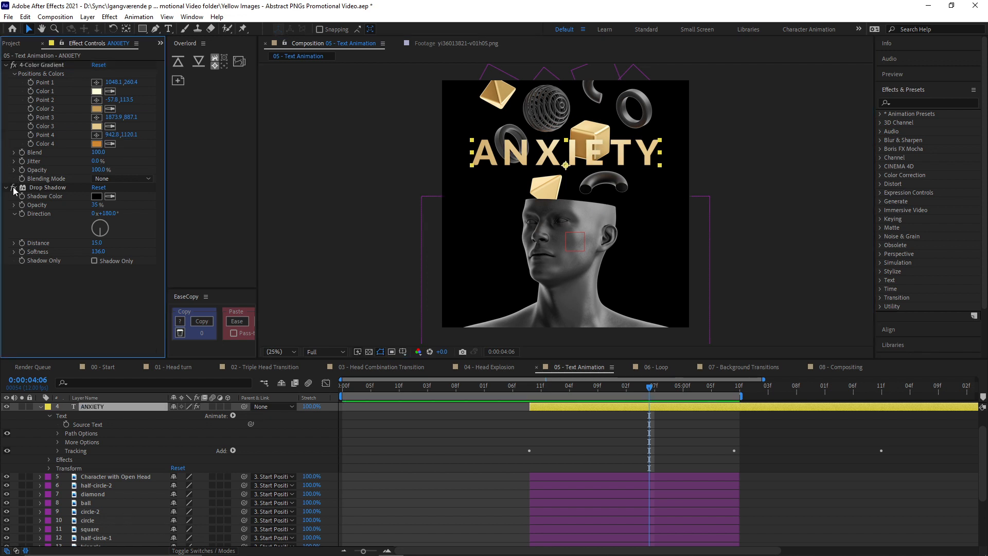
{"action": "left_click", "coordinate": [14, 188]}
{"action": "left_click", "coordinate": [14, 188]}
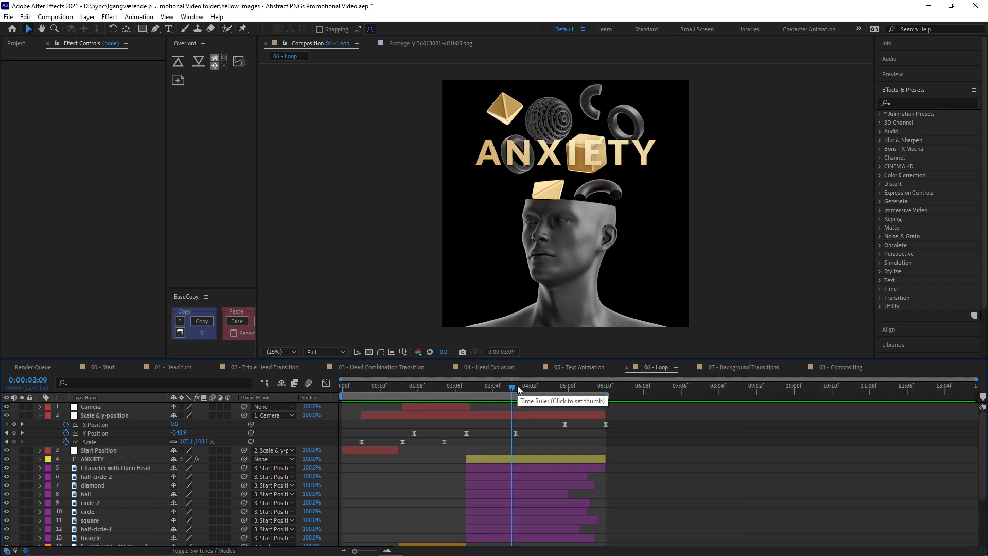
- Scrub the end of the 06 - Loop composition and examine the staggered layer ends and the Scale & y-position null's X Position keyframes
{"action": "left_click", "coordinate": [539, 390]}
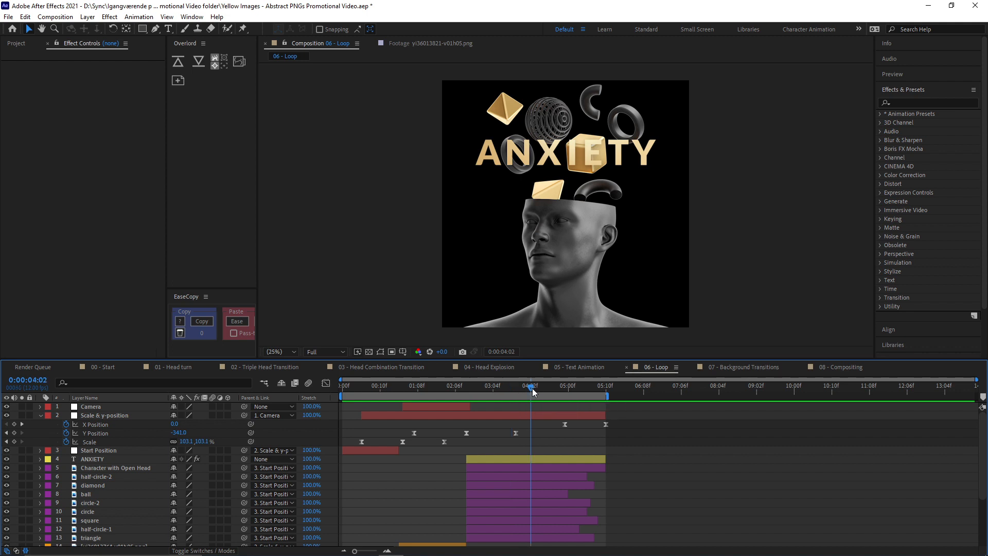
{"action": "left_click_drag", "start_coordinate": [539, 390], "coordinate": [585, 392]}
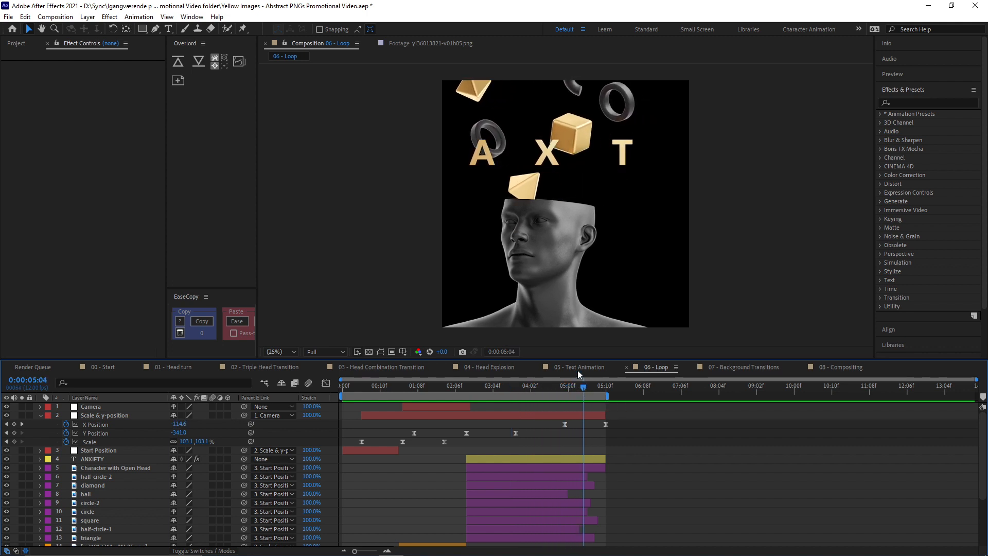
{"action": "left_click", "coordinate": [586, 479]}
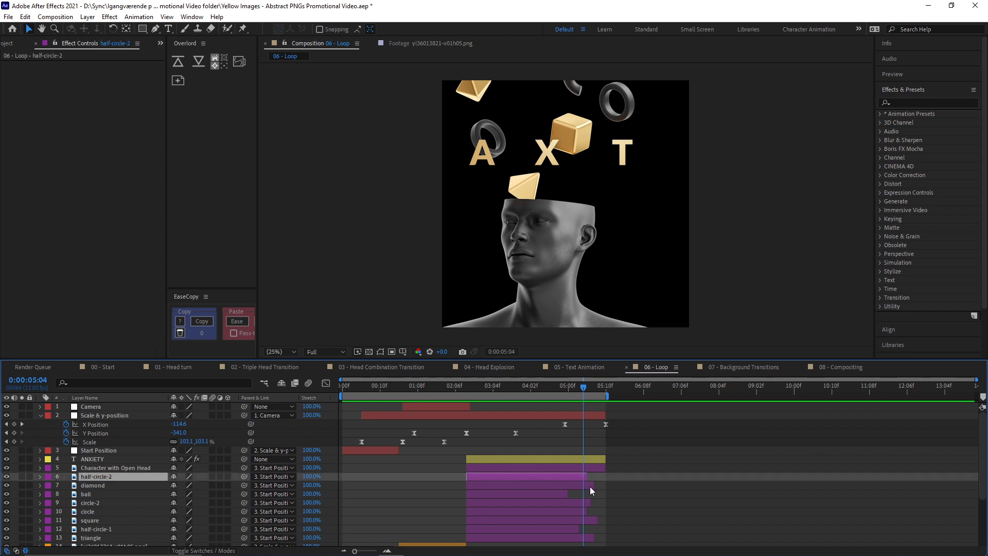
{"action": "left_click", "coordinate": [591, 487]}
{"action": "scroll", "coordinate": [579, 489], "scroll_direction": "down", "scroll_amount": 1}
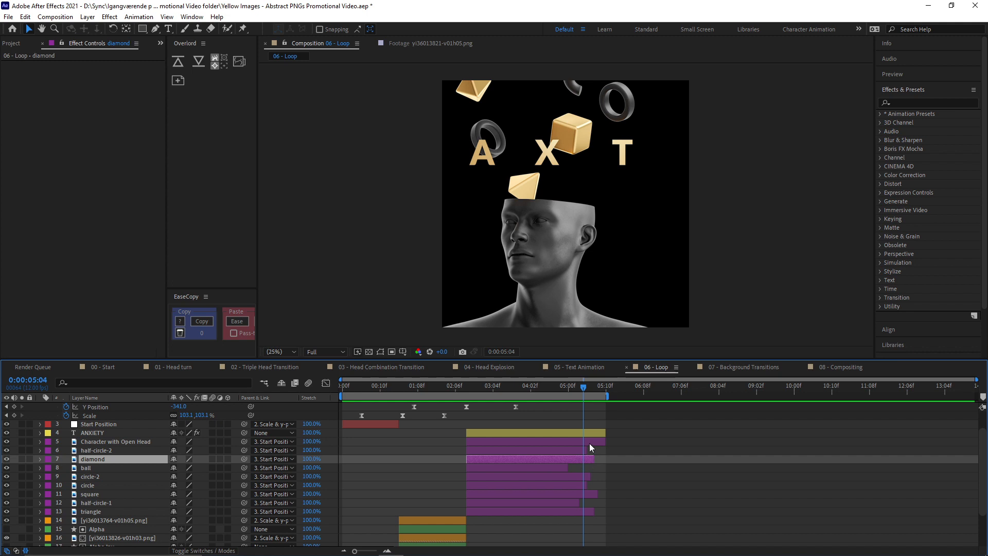
{"action": "mouse_move", "coordinate": [571, 387]}
{"action": "left_mouse_down"}
{"action": "mouse_move", "coordinate": [589, 390]}
{"action": "mouse_move", "coordinate": [567, 393]}
{"action": "left_mouse_up"}
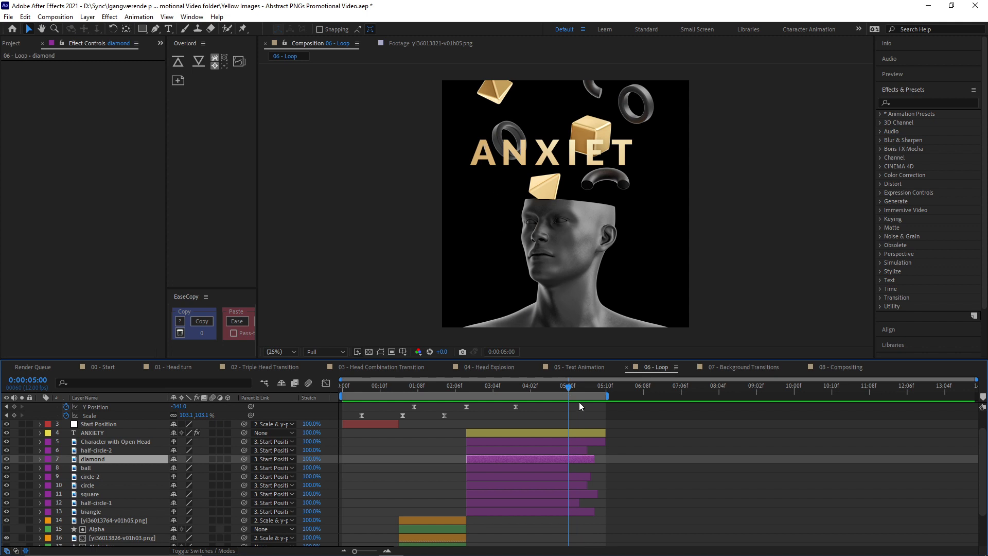
{"action": "scroll", "coordinate": [579, 417], "scroll_direction": "up", "scroll_amount": 3}
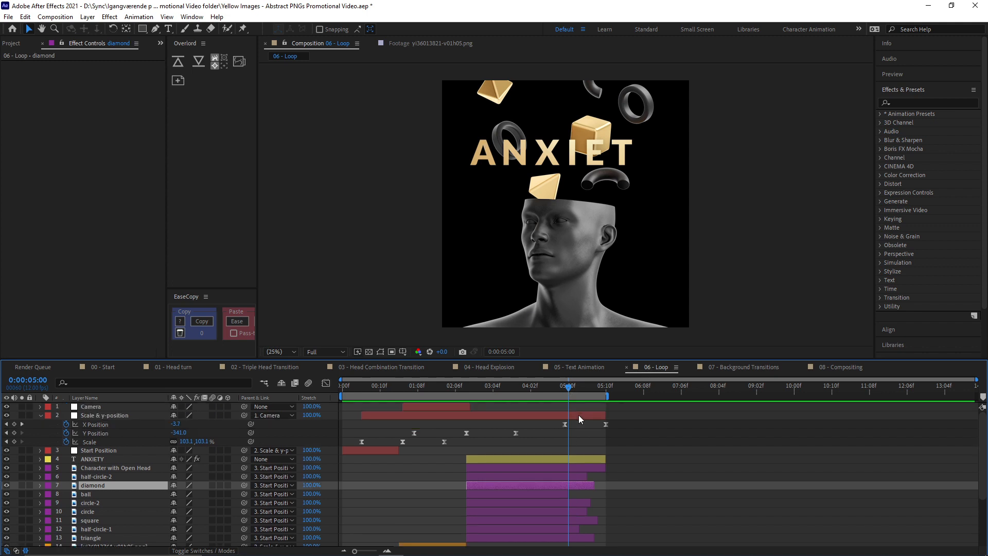
{"action": "left_click", "coordinate": [579, 416]}
- Expand the ANXIETY layer's text properties in the 06 - Loop composition and delete Animator 1
{"action": "left_click", "coordinate": [39, 459]}
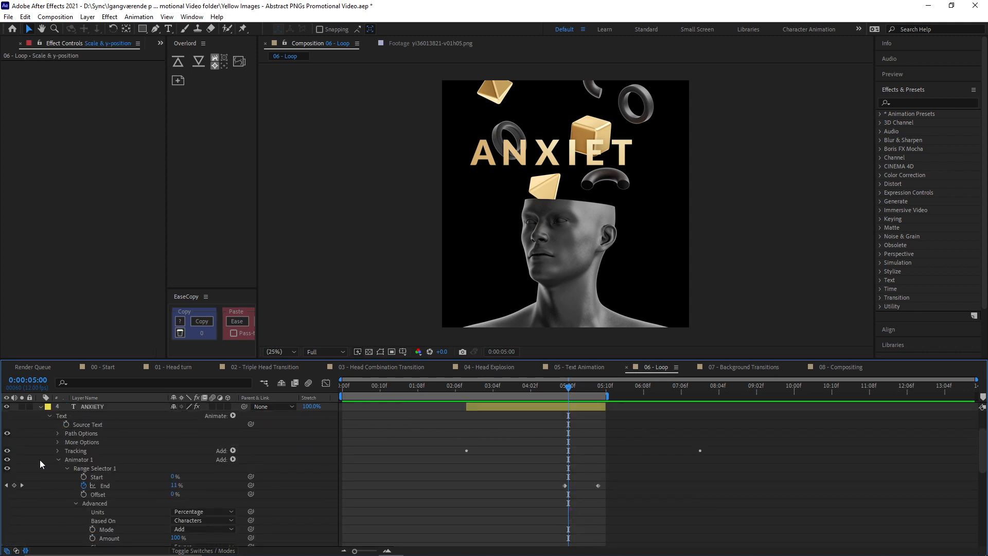
{"action": "scroll", "coordinate": [89, 458], "scroll_direction": "down", "scroll_amount": 3}
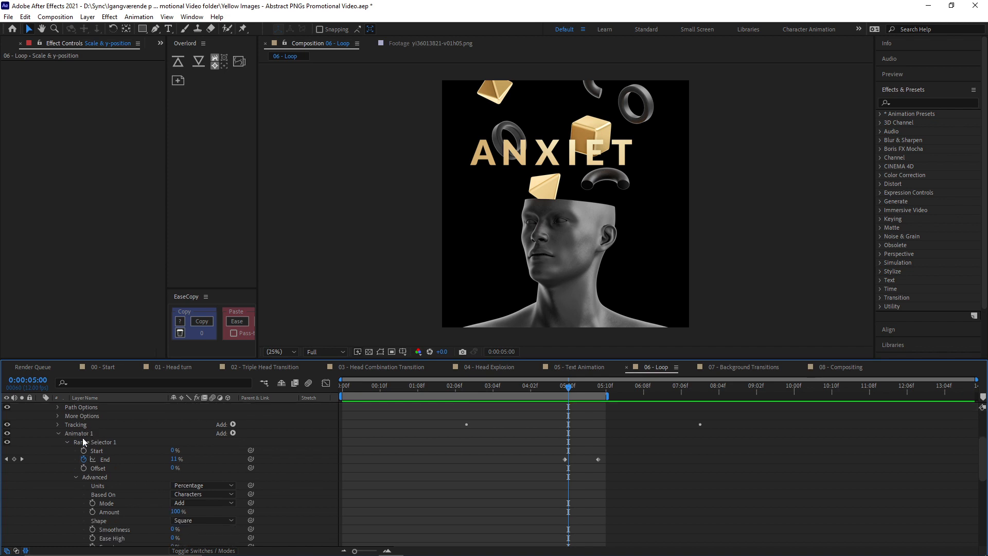
{"action": "left_click", "coordinate": [82, 434]}
{"action": "key", "text": "Delete"}
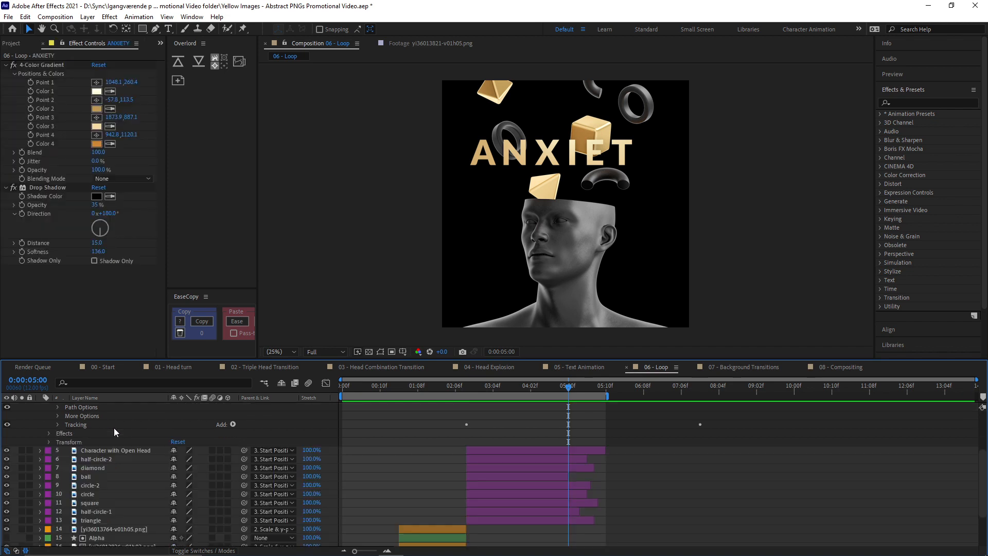
{"action": "scroll", "coordinate": [119, 430], "scroll_direction": "up", "scroll_amount": 3}
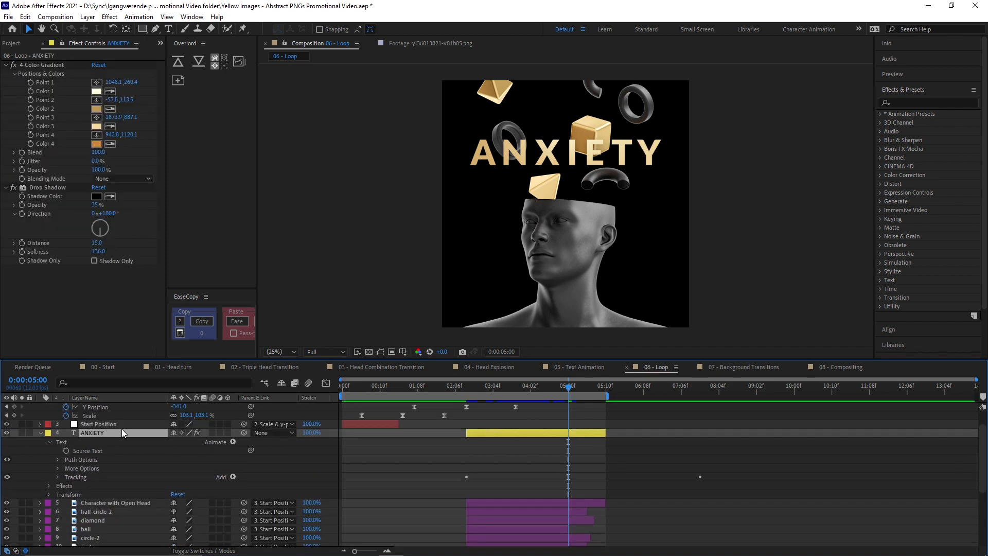
- Add an Opacity animator to the ANXIETY text layer, setting its Opacity and Range Selector 1's End to 0%
{"action": "left_click", "coordinate": [233, 442]}
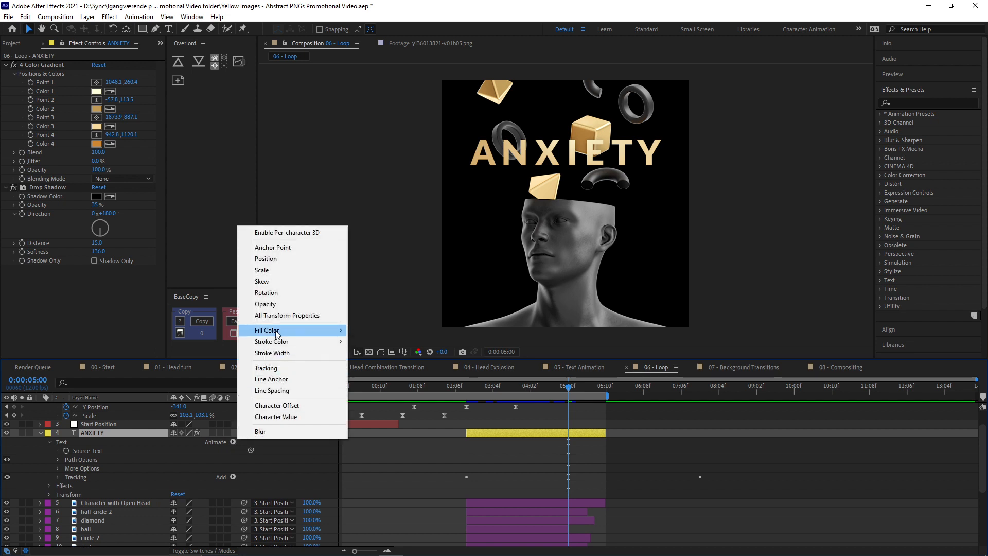
{"action": "left_click", "coordinate": [266, 304]}
{"action": "scroll", "coordinate": [129, 470], "scroll_direction": "down", "scroll_amount": 1}
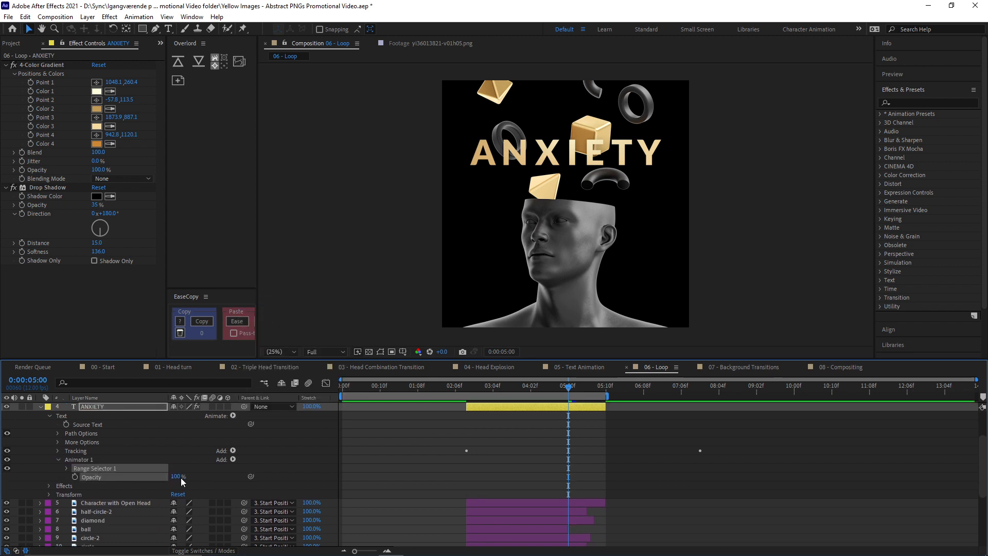
{"action": "left_click_drag", "start_coordinate": [176, 476], "coordinate": [133, 476]}
{"action": "left_click", "coordinate": [66, 469]}
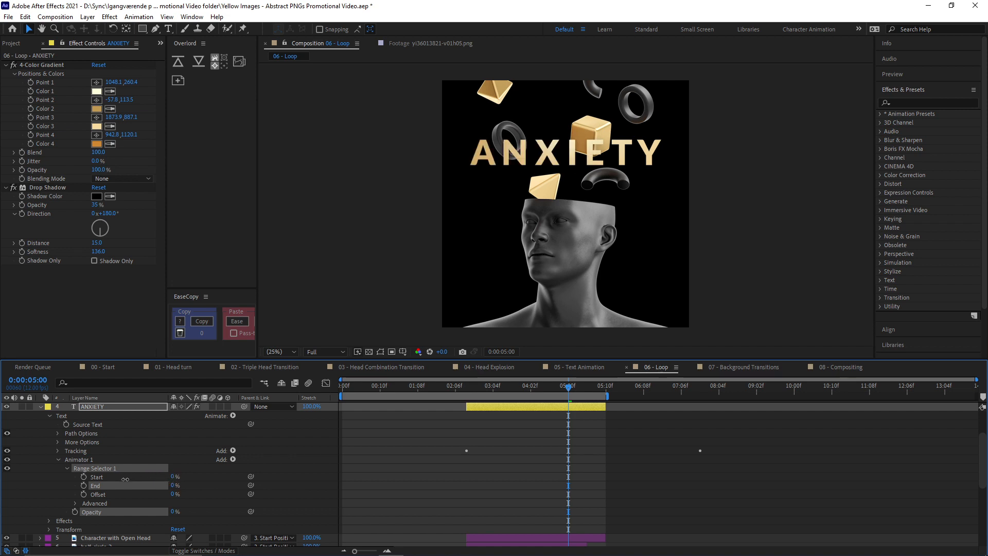
- In Range Selector 1's advanced settings, set Smoothness to 0% and turn on Randomize Order
{"action": "left_click", "coordinate": [74, 502]}
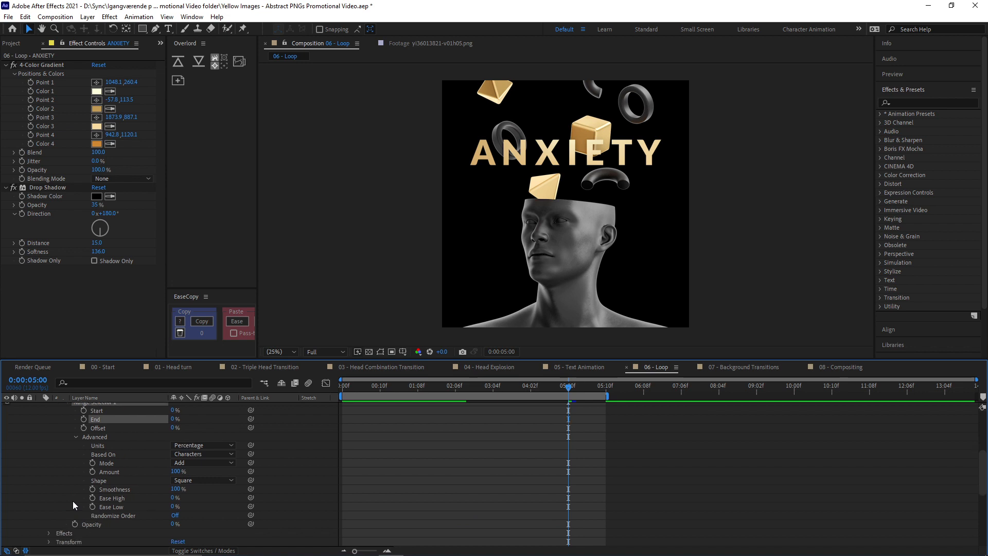
{"action": "left_click_drag", "start_coordinate": [176, 489], "coordinate": [110, 487]}
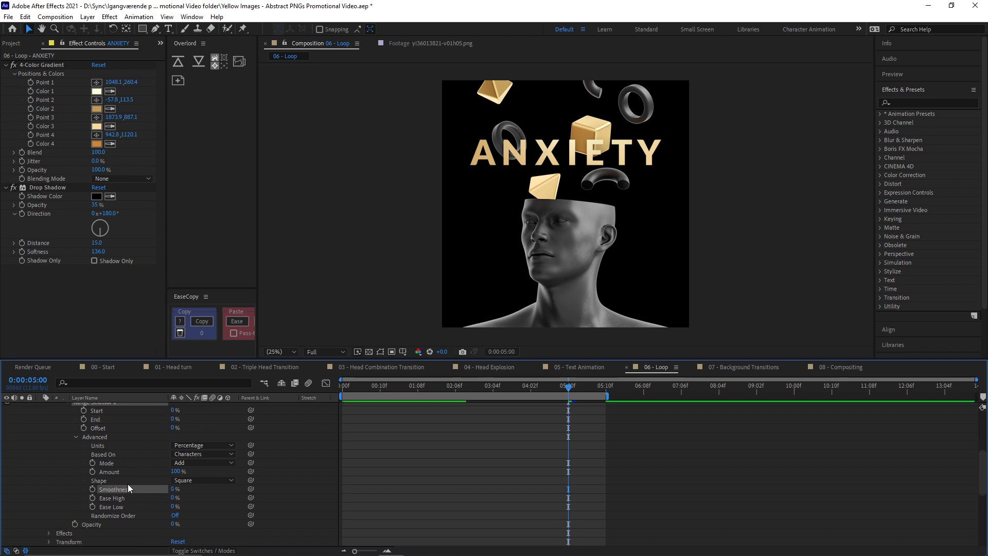
{"action": "left_click", "coordinate": [110, 516]}
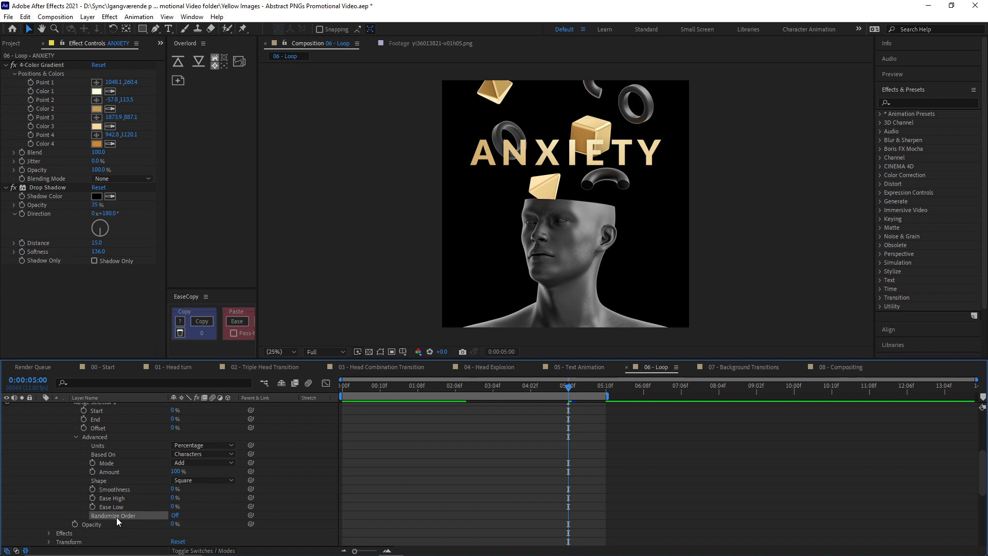
{"action": "left_click", "coordinate": [173, 516]}
- Keyframe Range Selector 1's End from 0% at about 0:00:04:10 to 100% near the composition's end, and preview the title's fade-out
{"action": "scroll", "coordinate": [134, 510], "scroll_direction": "up", "scroll_amount": 2}
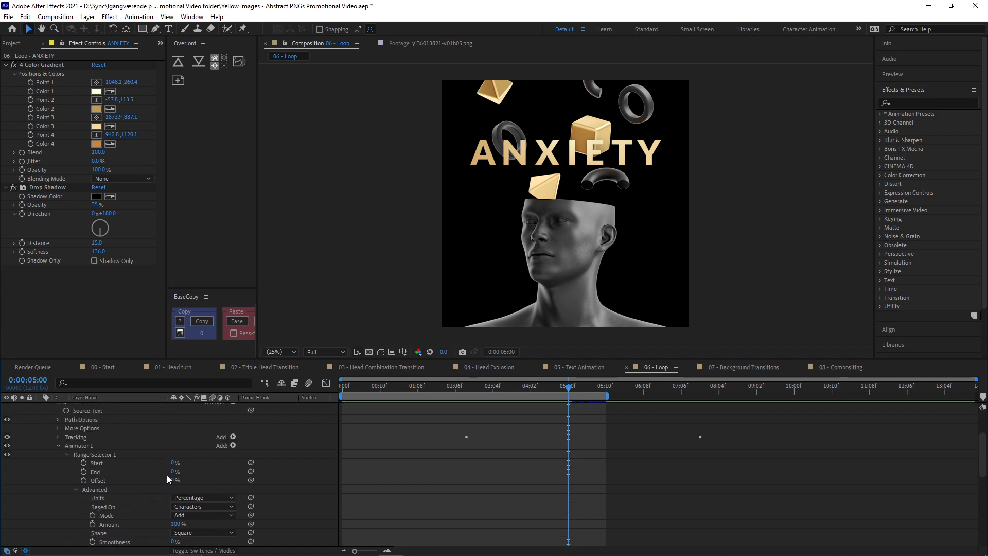
{"action": "left_click_drag", "start_coordinate": [173, 472], "coordinate": [236, 468]}
{"action": "key", "text": "ctrl+z"}
{"action": "left_click_drag", "start_coordinate": [568, 387], "coordinate": [561, 392]}
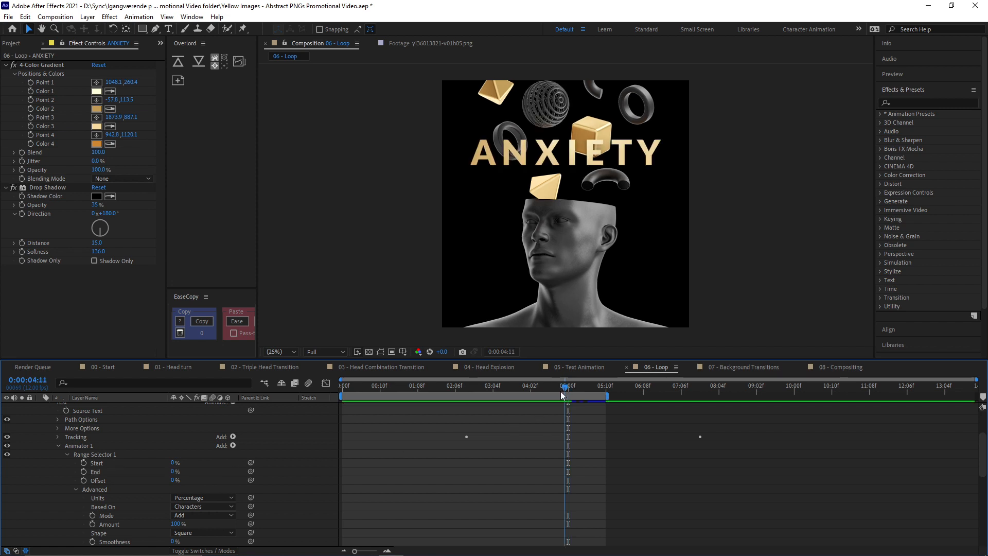
{"action": "left_click", "coordinate": [83, 472]}
{"action": "left_click", "coordinate": [601, 388]}
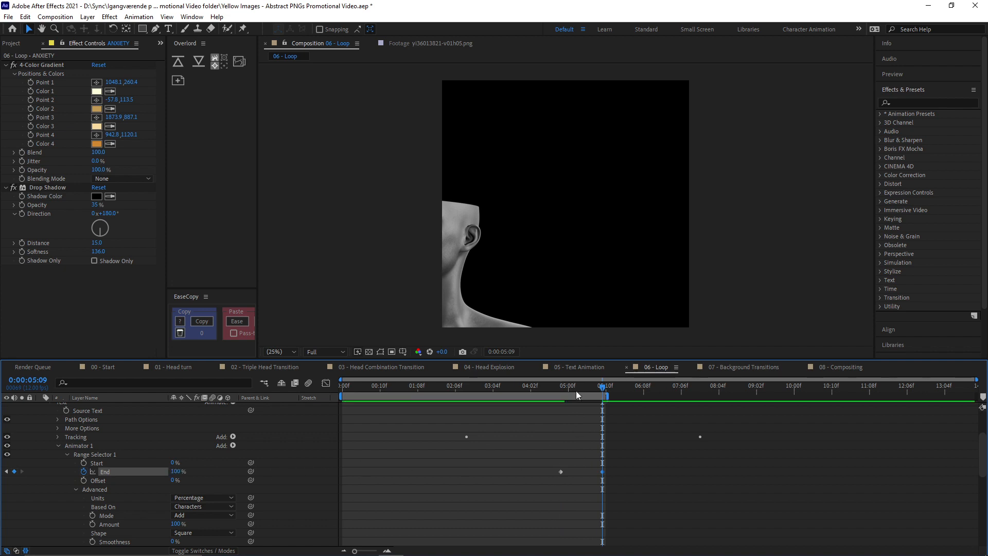
{"action": "left_click_drag", "start_coordinate": [576, 390], "coordinate": [534, 394]}
{"action": "key", "text": "space"}
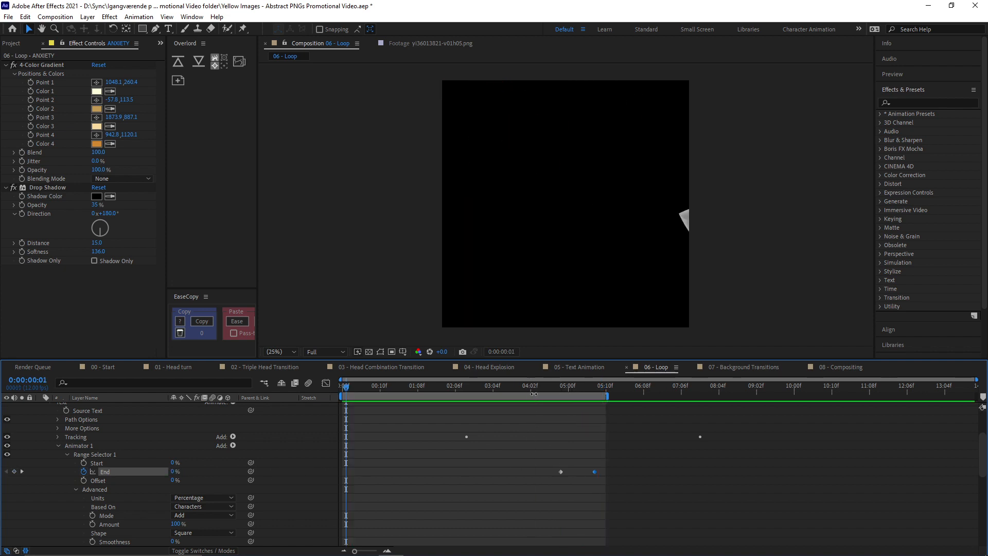
- Collapse the ANXIETY layer and examine the Scale & y-position null's final X Position keyframes and their value graph
{"action": "scroll", "coordinate": [44, 447], "scroll_direction": "up", "scroll_amount": 3}
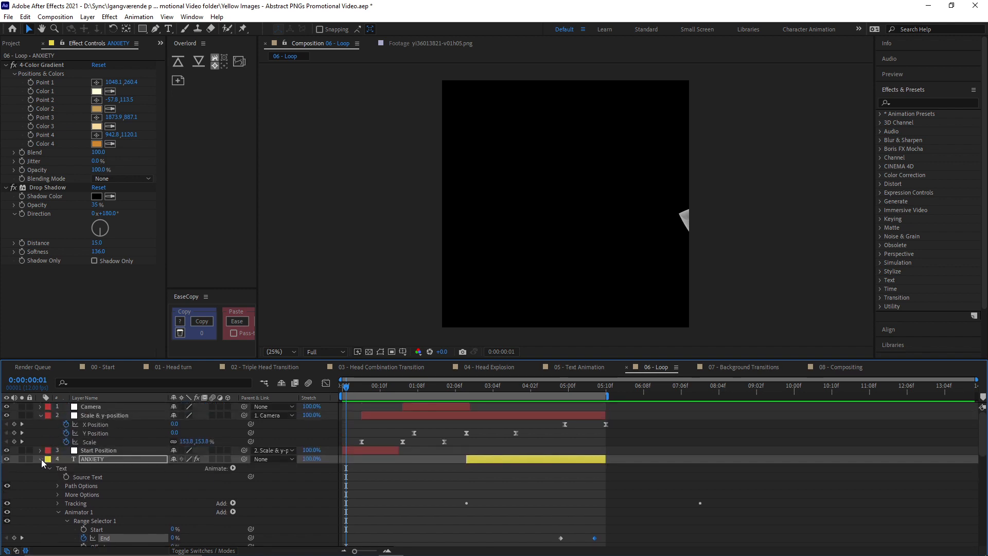
{"action": "left_click", "coordinate": [42, 460]}
{"action": "left_click", "coordinate": [416, 504]}
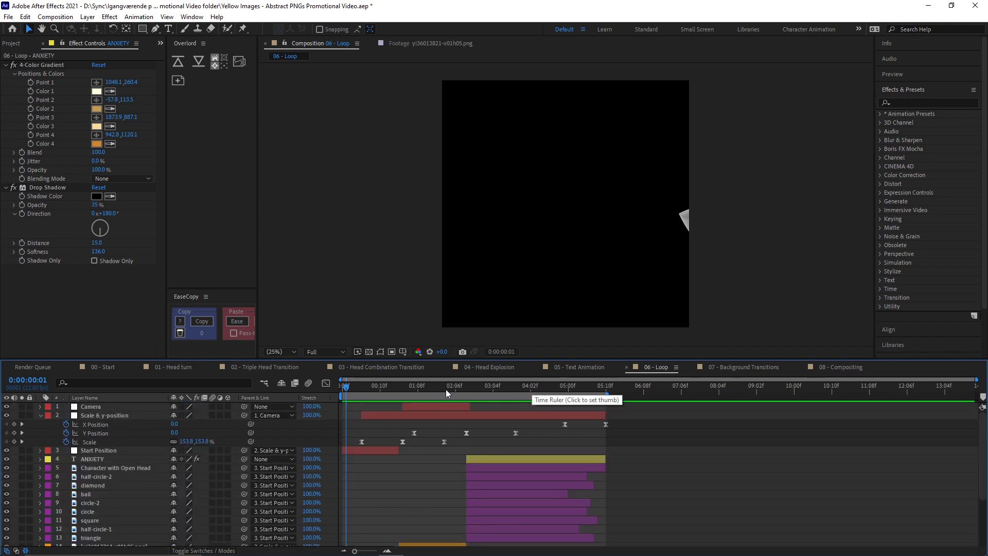
{"action": "left_click_drag", "start_coordinate": [348, 388], "coordinate": [598, 384]}
{"action": "left_click", "coordinate": [576, 421]}
{"action": "left_click_drag", "start_coordinate": [619, 421], "coordinate": [592, 434]}
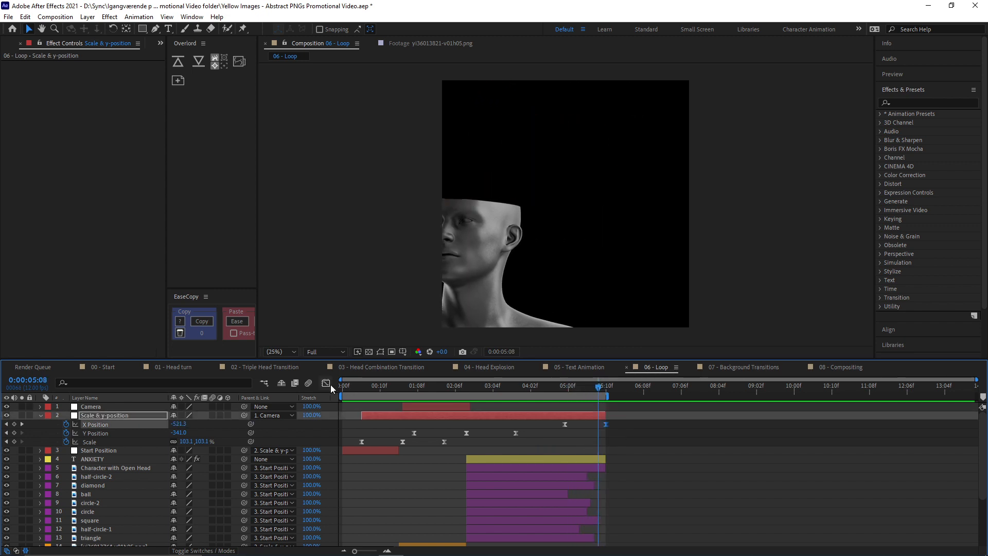
{"action": "left_click", "coordinate": [326, 384]}
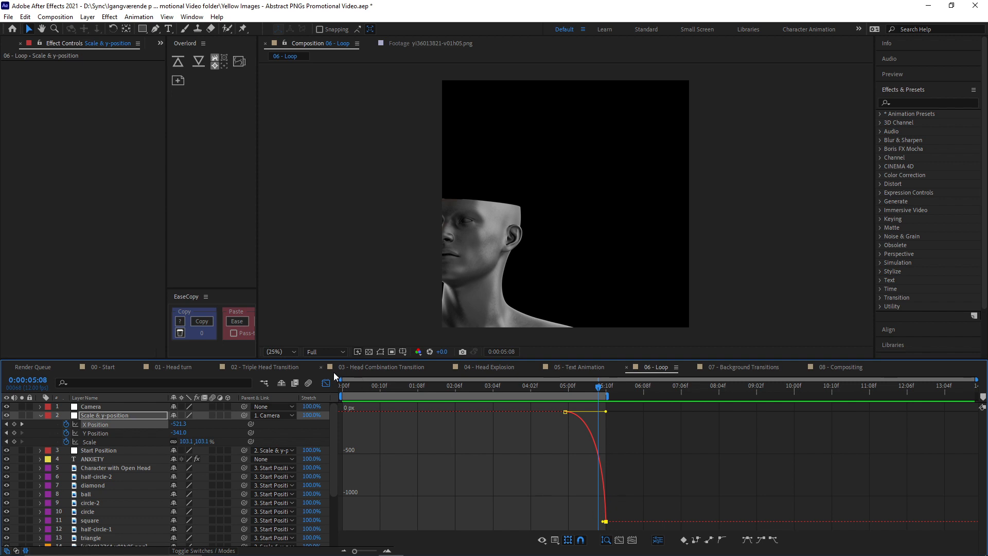
{"action": "left_click", "coordinate": [325, 386]}
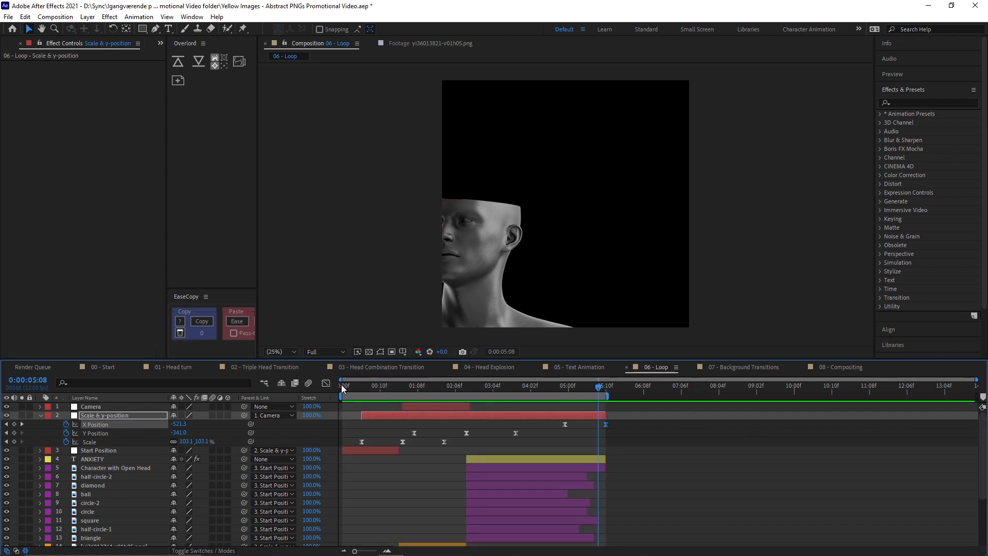
{"action": "left_click_drag", "start_coordinate": [342, 384], "coordinate": [553, 388]}
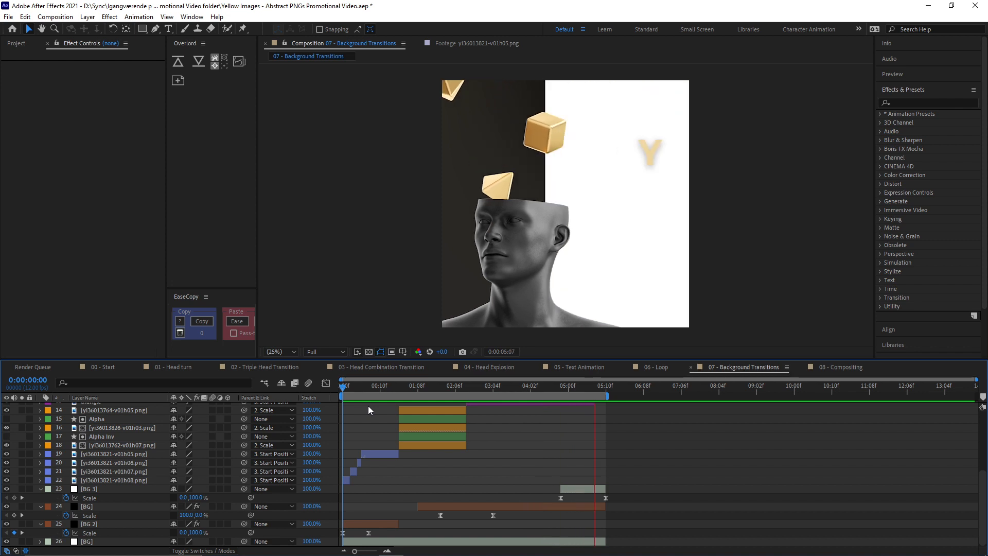
- Examine the BG 2 layer's opening Scale keyframes and their graph curve in the 07 - Background Transitions composition
{"action": "left_click", "coordinate": [103, 524]}
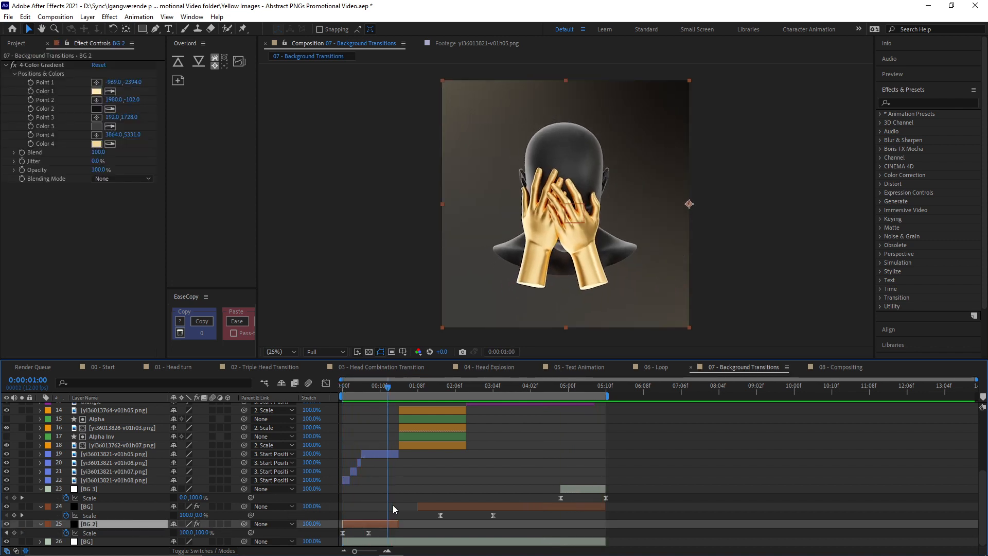
{"action": "left_click_drag", "start_coordinate": [363, 393], "coordinate": [330, 396]}
{"action": "left_click", "coordinate": [88, 543]}
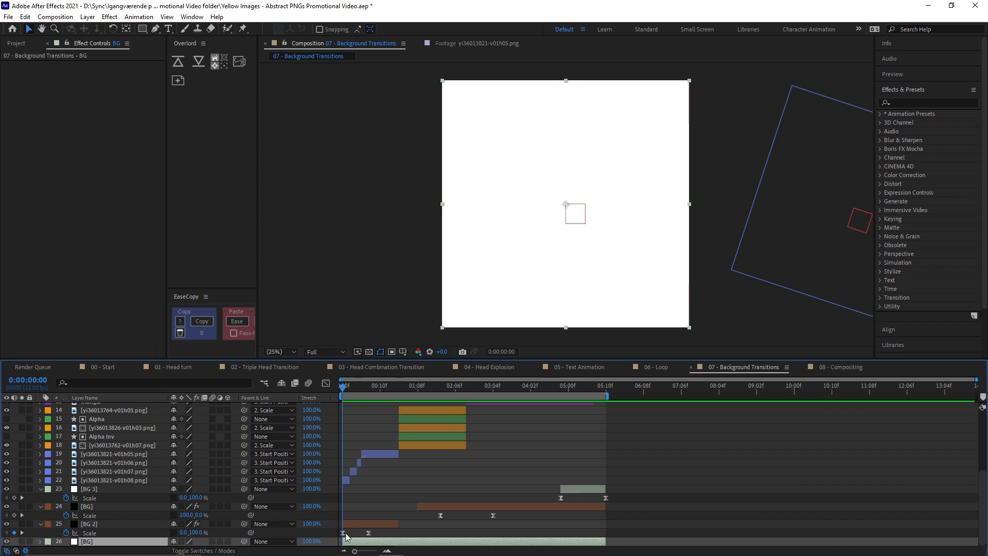
{"action": "left_click", "coordinate": [370, 551]}
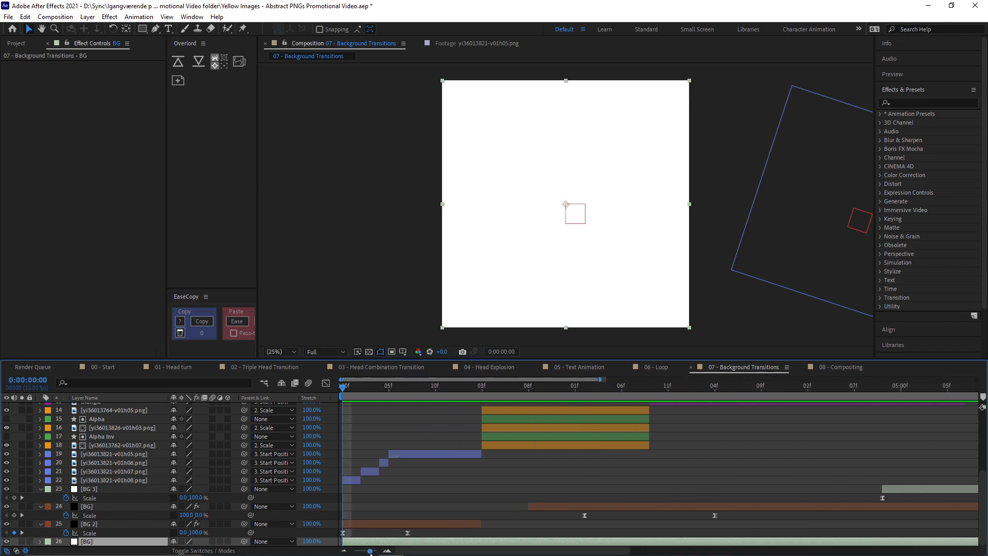
{"action": "left_click", "coordinate": [381, 525]}
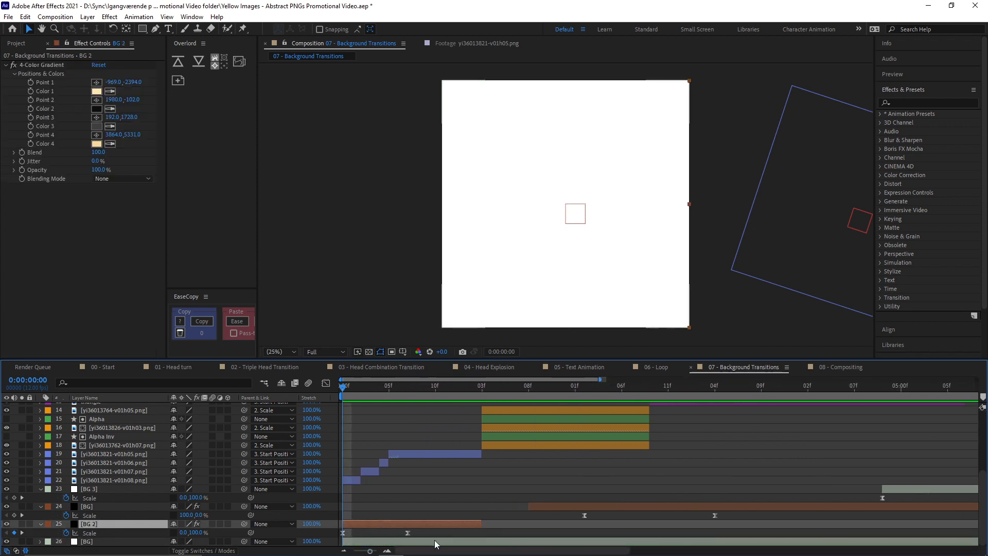
{"action": "left_click_drag", "start_coordinate": [426, 551], "coordinate": [309, 531]}
{"action": "left_click", "coordinate": [326, 383]}
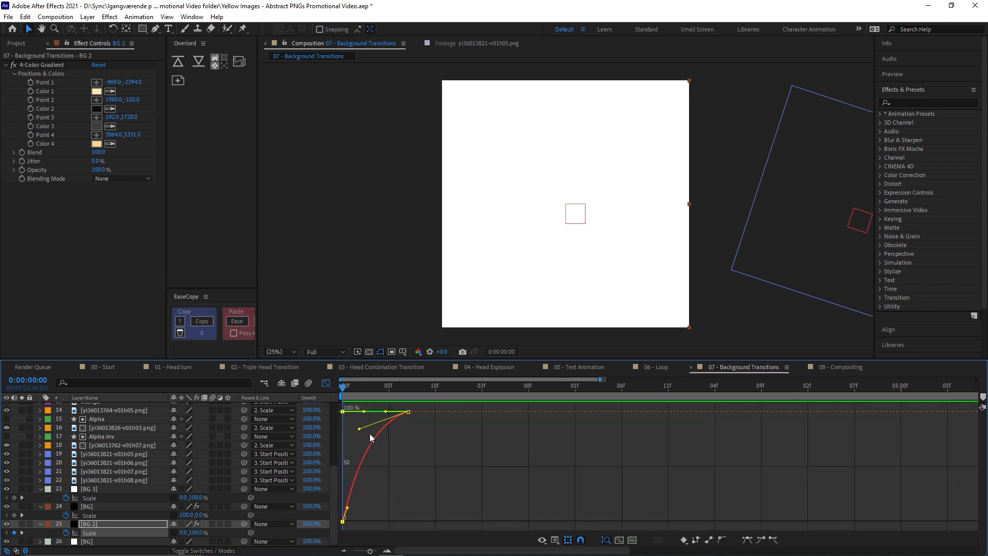
{"action": "left_click", "coordinate": [326, 383]}
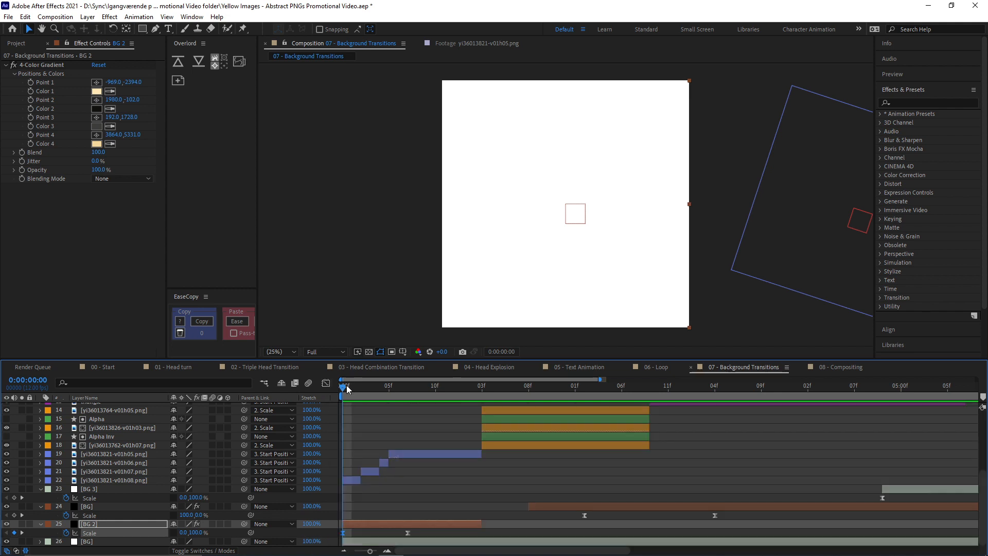
- Scrub the opening background wipe through to the end of the BG 2 layer and inspect its cut to the base background
{"action": "left_click_drag", "start_coordinate": [347, 389], "coordinate": [394, 394]}
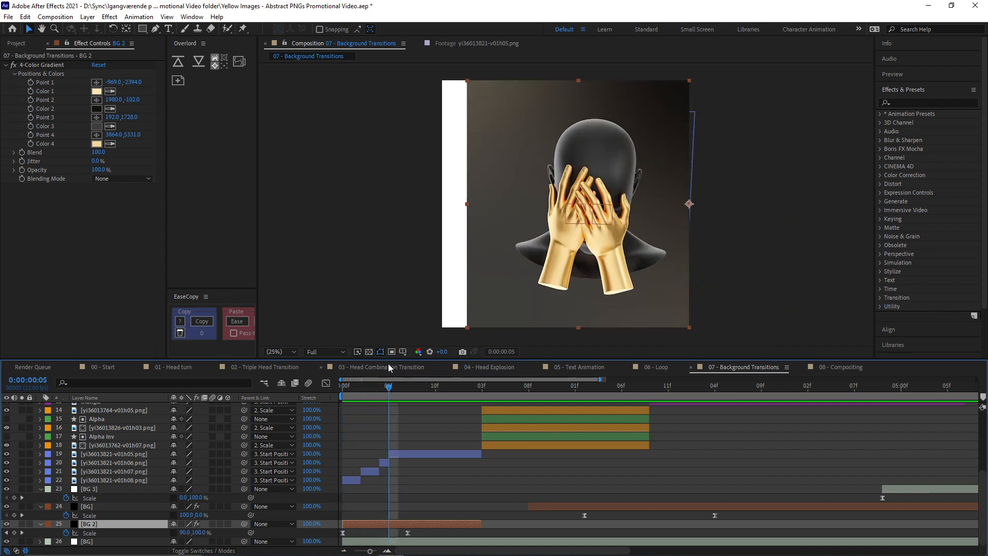
{"action": "left_click_drag", "start_coordinate": [381, 390], "coordinate": [481, 386]}
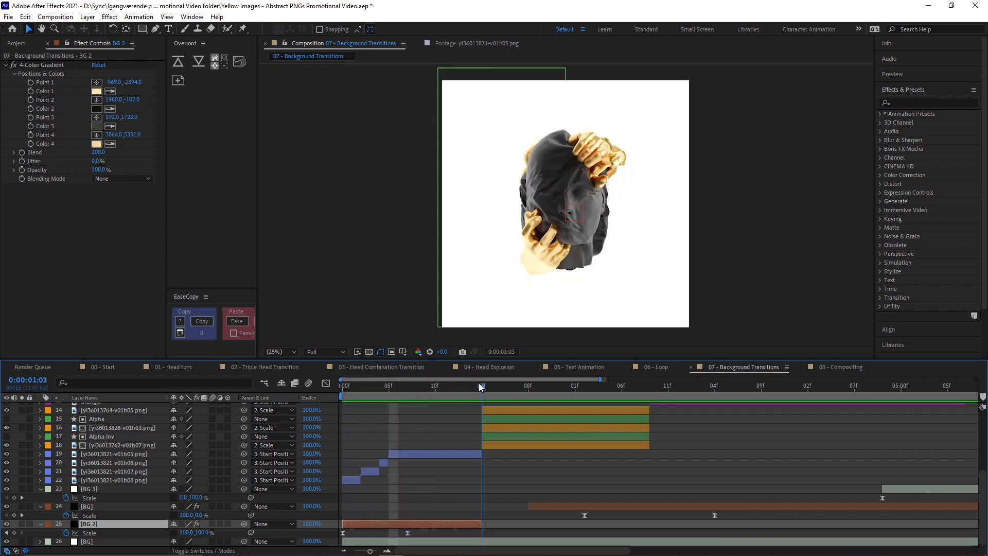
{"action": "left_click", "coordinate": [483, 542]}
{"action": "left_click", "coordinate": [474, 524]}
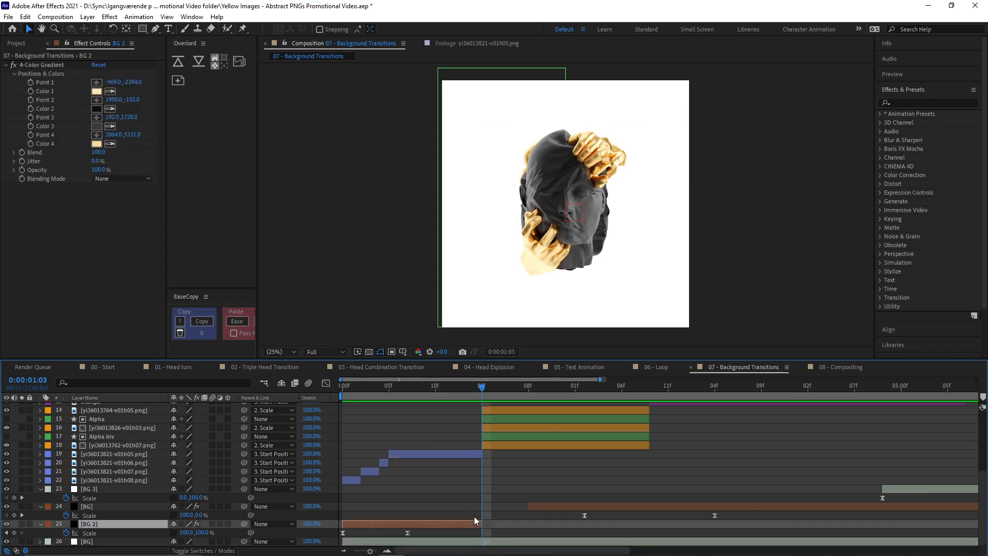
- Scrub the background change on layer 24, BG, and examine its two Scale keyframes in the graph editor
{"action": "left_click_drag", "start_coordinate": [481, 392], "coordinate": [600, 488]}
{"action": "left_click", "coordinate": [592, 507]}
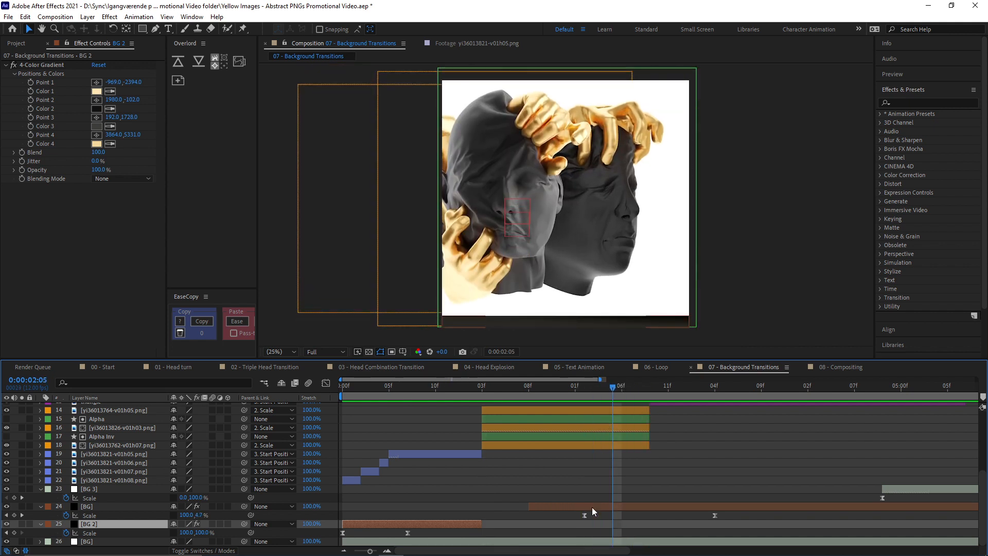
{"action": "left_click", "coordinate": [585, 515]}
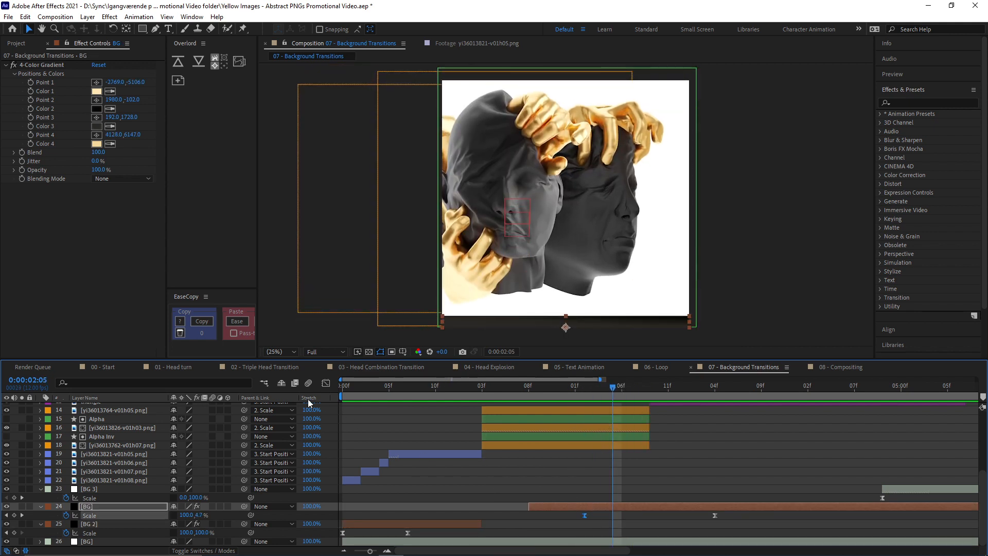
{"action": "left_click", "coordinate": [326, 383]}
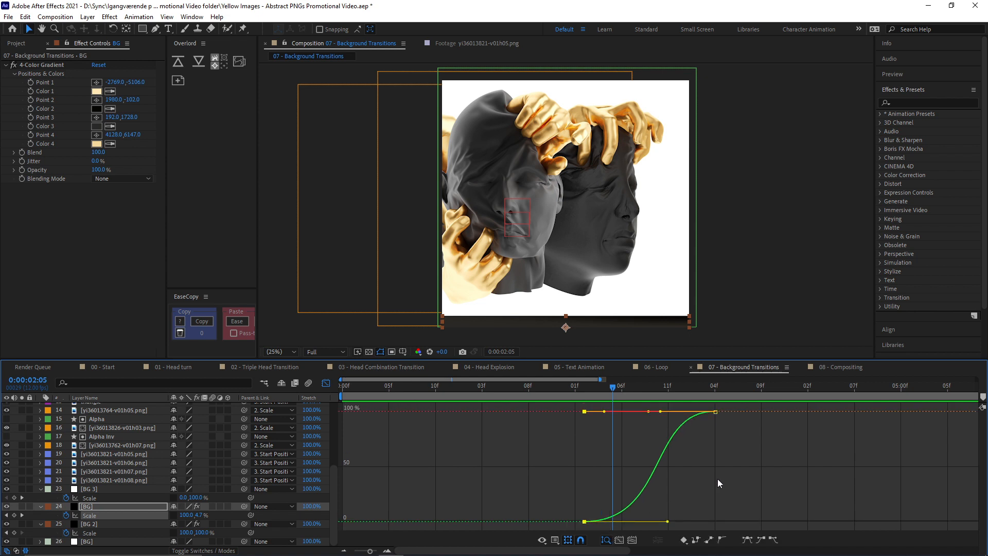
{"action": "left_click", "coordinate": [715, 411]}
{"action": "left_click", "coordinate": [326, 383]}
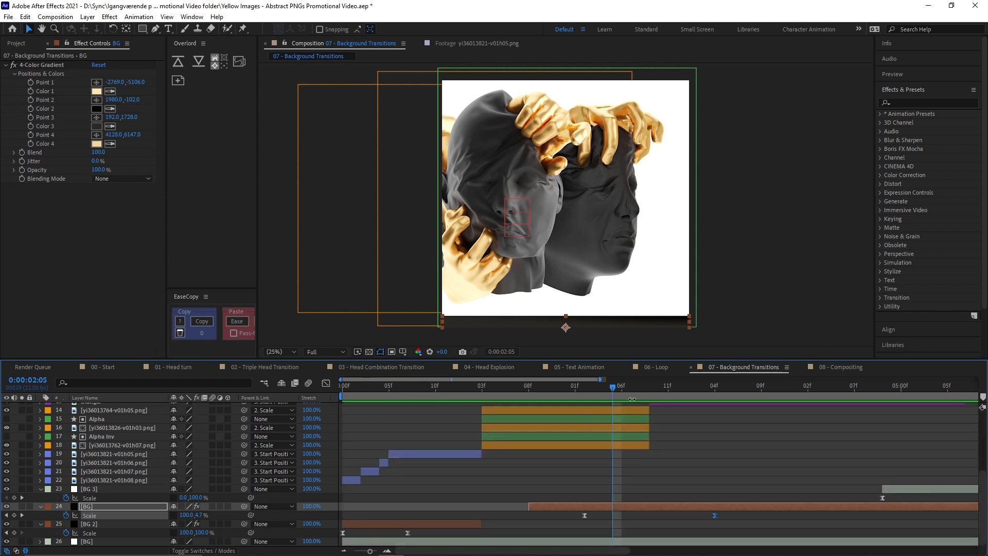
{"action": "left_click_drag", "start_coordinate": [571, 387], "coordinate": [771, 399]}
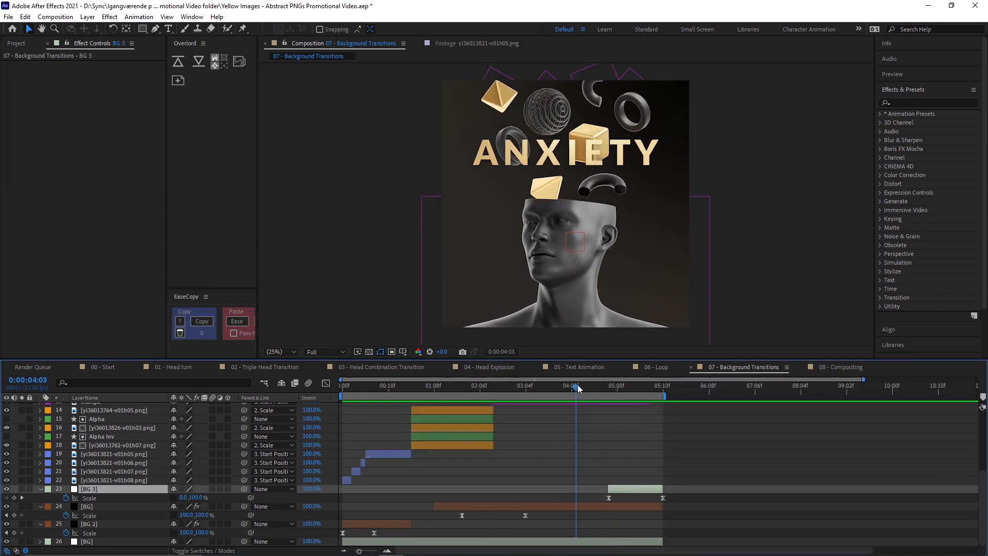
- Scrub the BG 3 layer's closing background wipe and preview the composition from the start
{"action": "left_click_drag", "start_coordinate": [577, 386], "coordinate": [659, 385]}
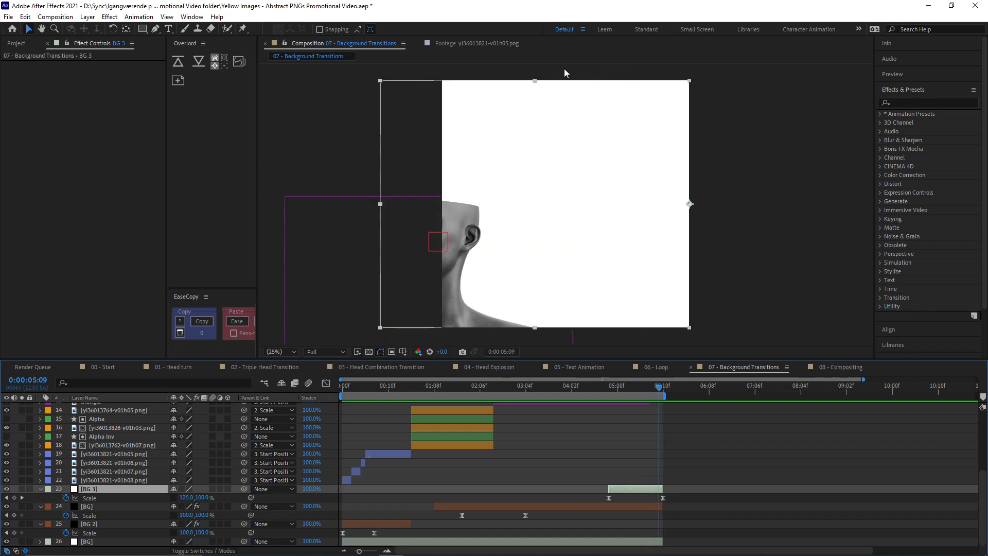
{"action": "left_click", "coordinate": [341, 385]}
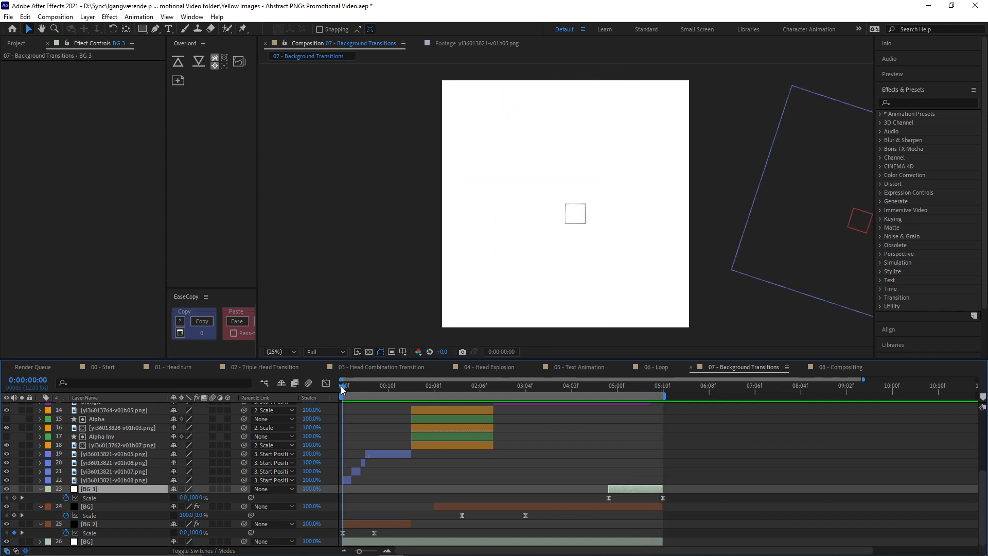
{"action": "key", "text": "space"}
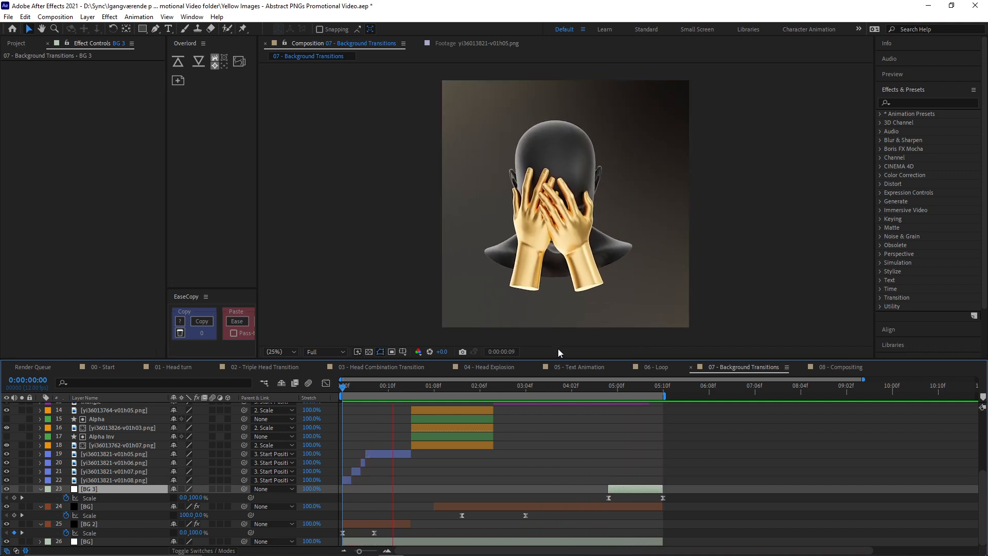
{"action": "key", "text": "space"}
- Examine the 4-Color Gradient effect on the BG 2 layer, comparing the background with the effect off and on
{"action": "left_click", "coordinate": [378, 388]}
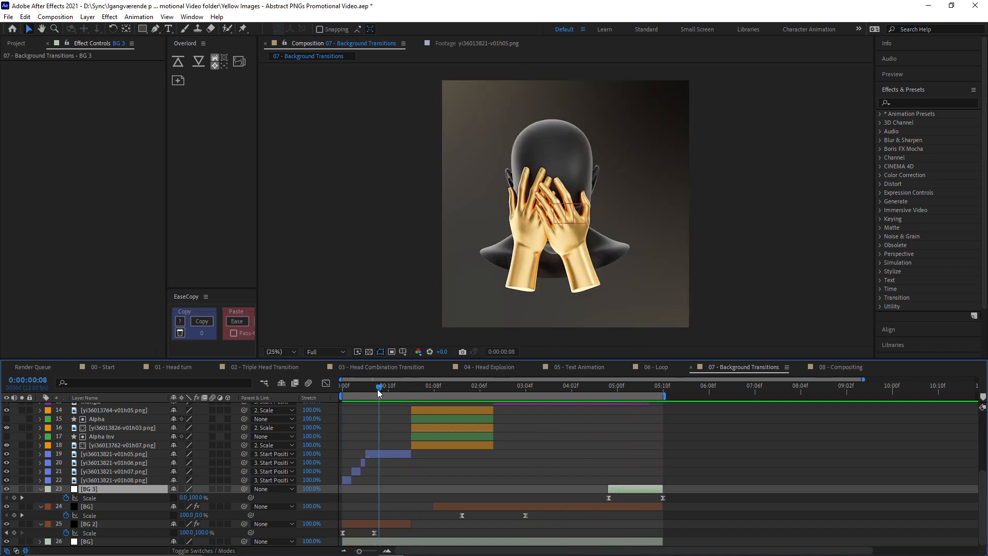
{"action": "left_click", "coordinate": [379, 523]}
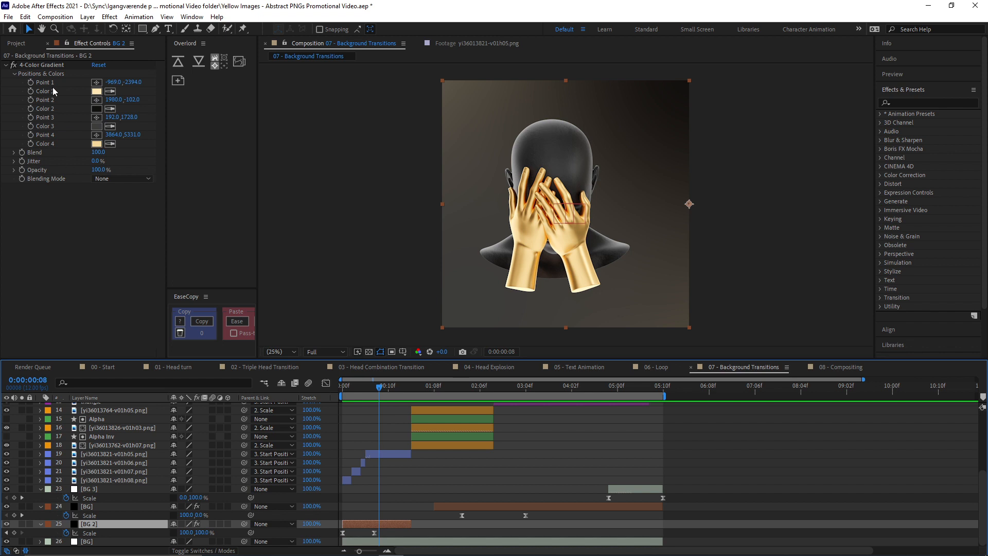
{"action": "left_click", "coordinate": [42, 65]}
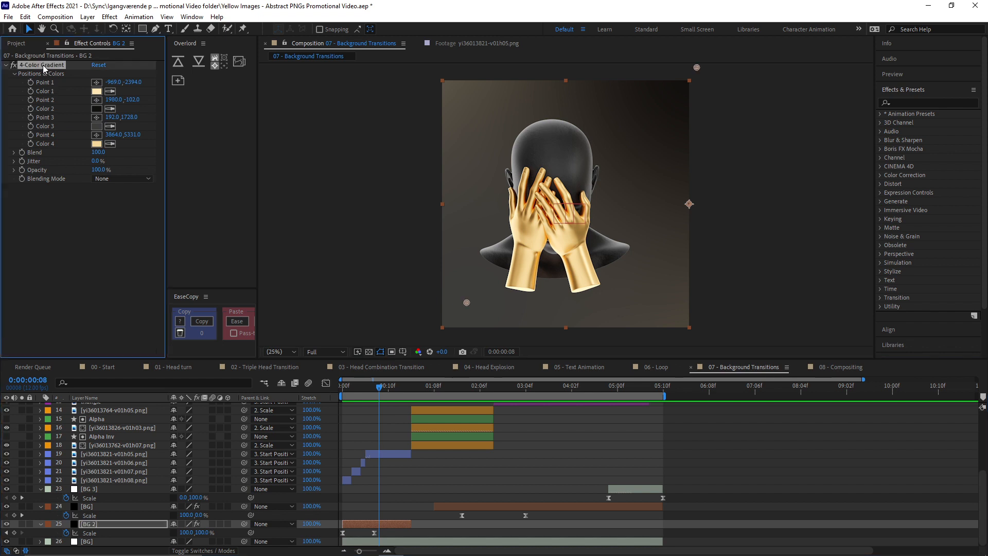
{"action": "left_click", "coordinate": [14, 66]}
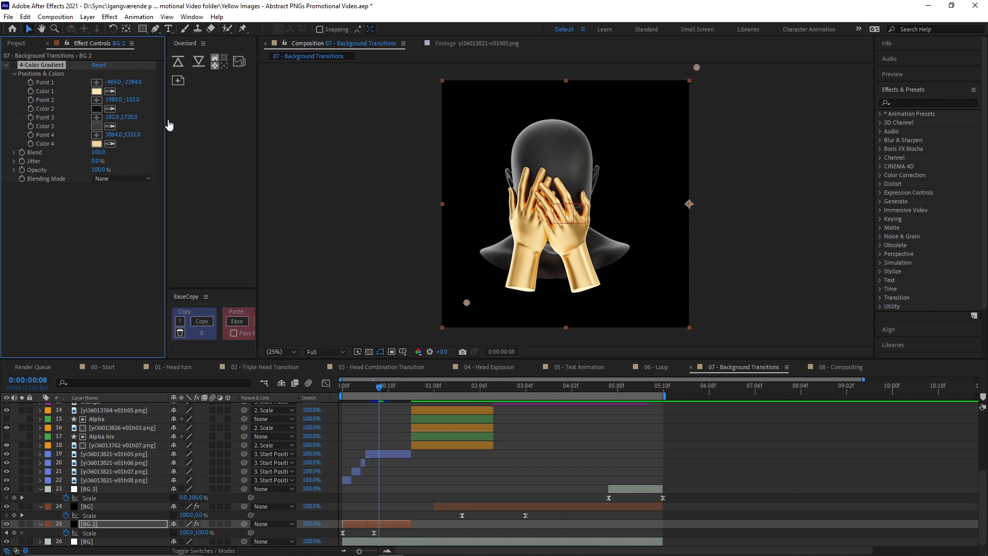
{"action": "left_click", "coordinate": [14, 65]}
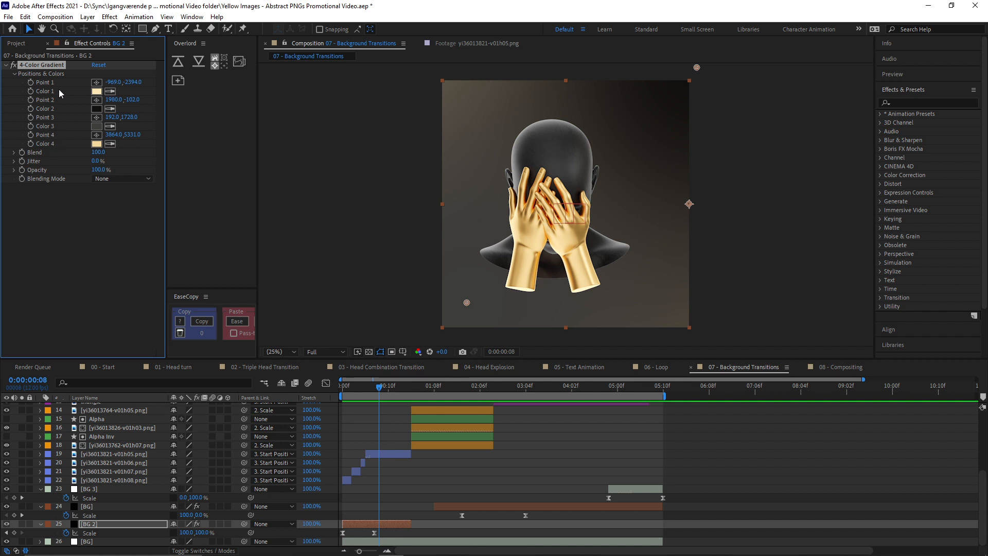
- Try moving Point 1 of BG 2's 4-Color Gradient further outside the frame, and undo the move
{"action": "key", "text": "comma"}
{"action": "key", "text": "comma"}
{"action": "mouse_move", "coordinate": [503, 96]}
{"action": "left_mouse_down"}
{"action": "mouse_move", "coordinate": [530, 180]}
{"action": "mouse_move", "coordinate": [485, 93]}
{"action": "left_mouse_up"}
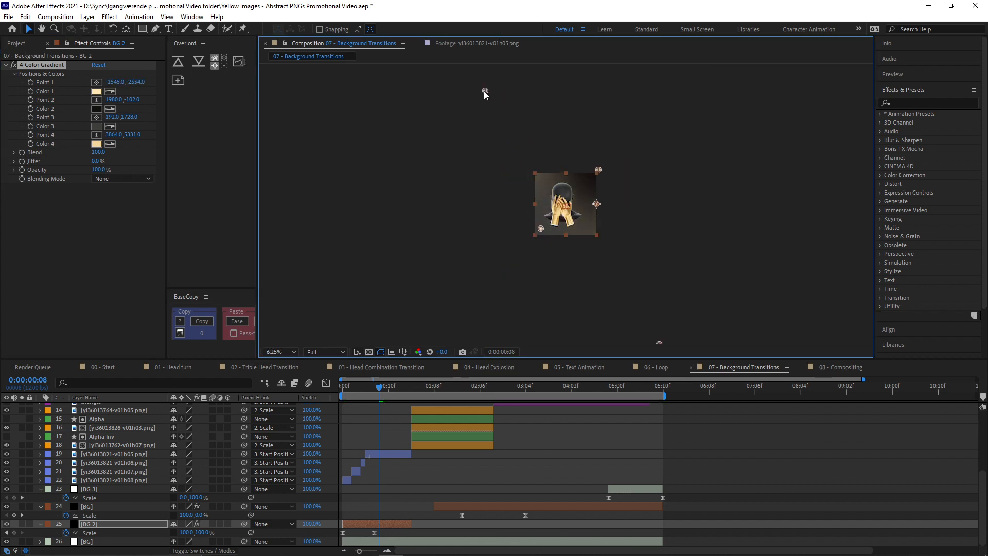
{"action": "key", "text": "ctrl+z"}
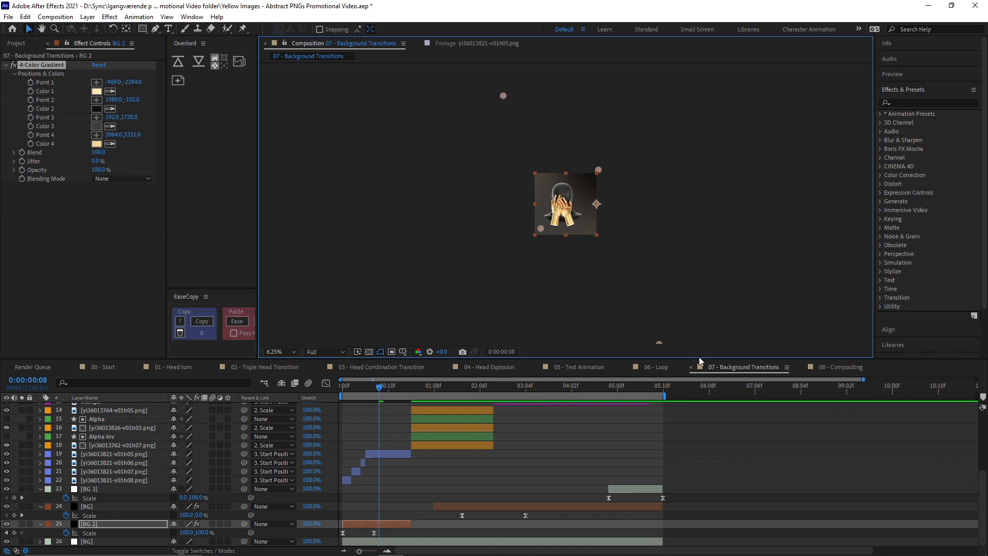
{"action": "key", "text": "period"}
{"action": "key", "text": "period"}
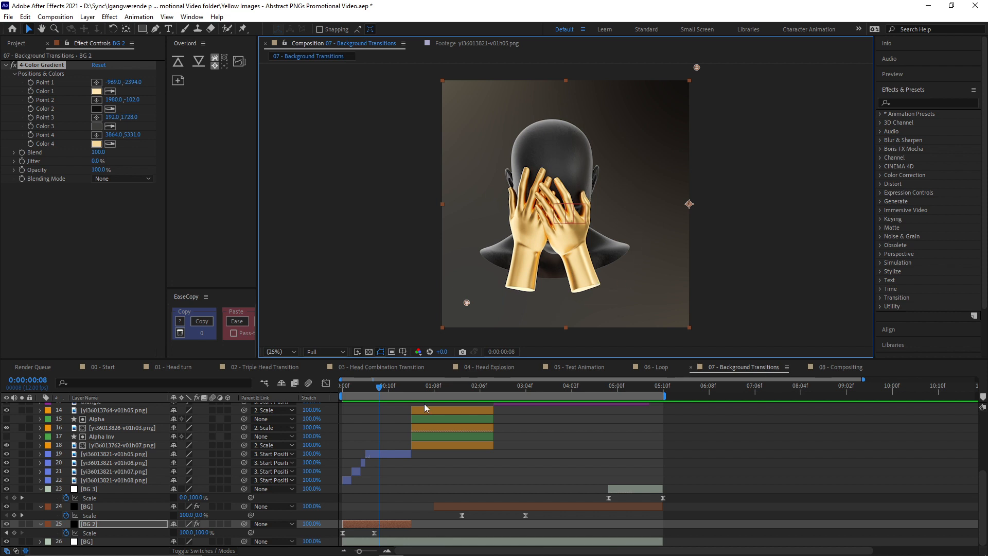
- Preview the 08 - Compositing composition and check its Animation Main and Vignette layers
{"action": "key", "text": "shift+period"}
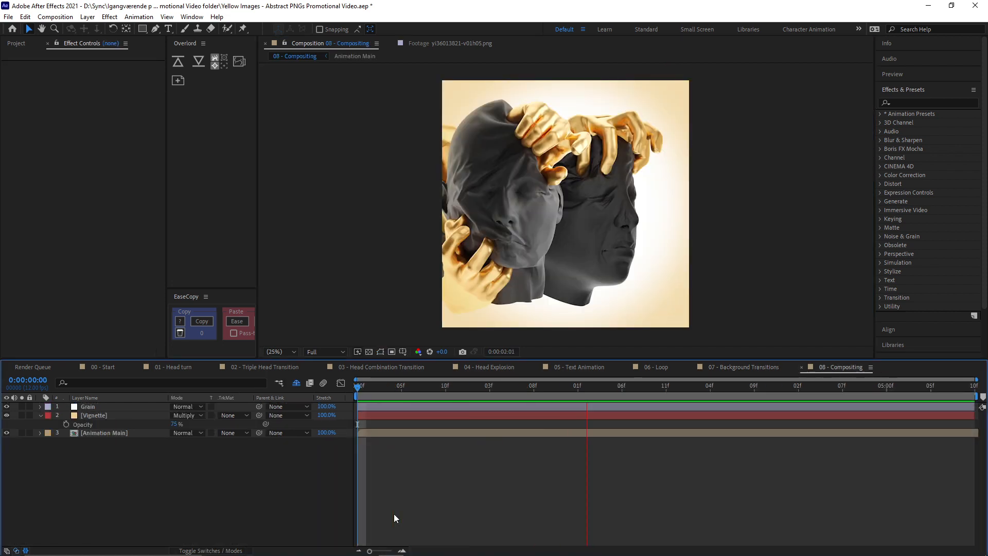
{"action": "key", "text": "space"}
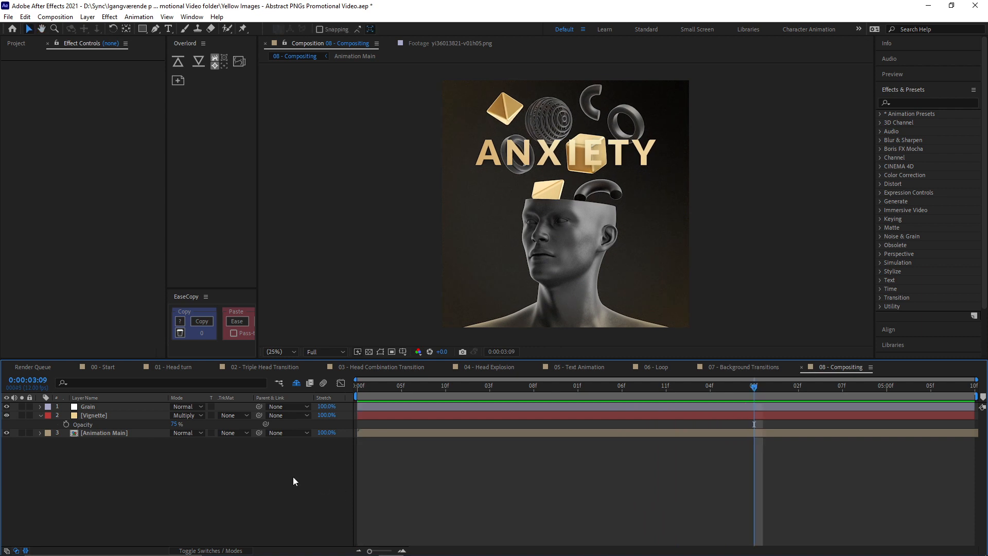
{"action": "left_click", "coordinate": [97, 432]}
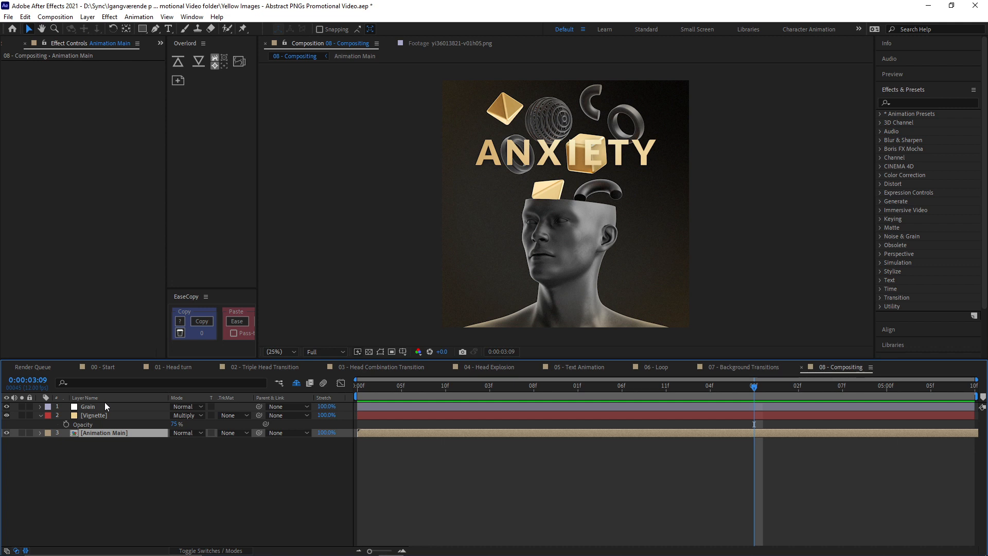
{"action": "left_click", "coordinate": [101, 415]}
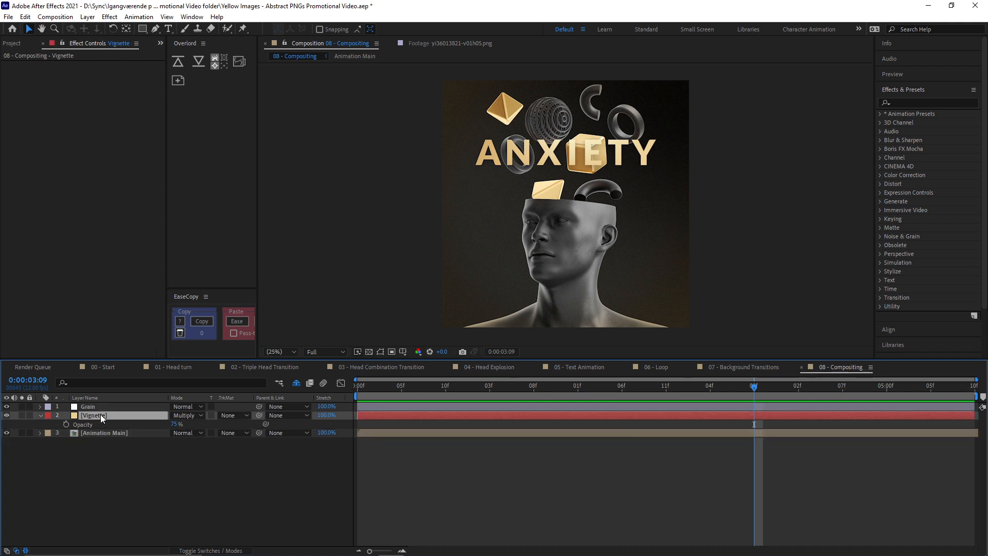
- Inspect the Grain layer's Add Grain effect up close, comparing the image with and without it
{"action": "left_click", "coordinate": [97, 409]}
{"action": "scroll", "coordinate": [536, 187], "scroll_direction": "up", "scroll_amount": 5}
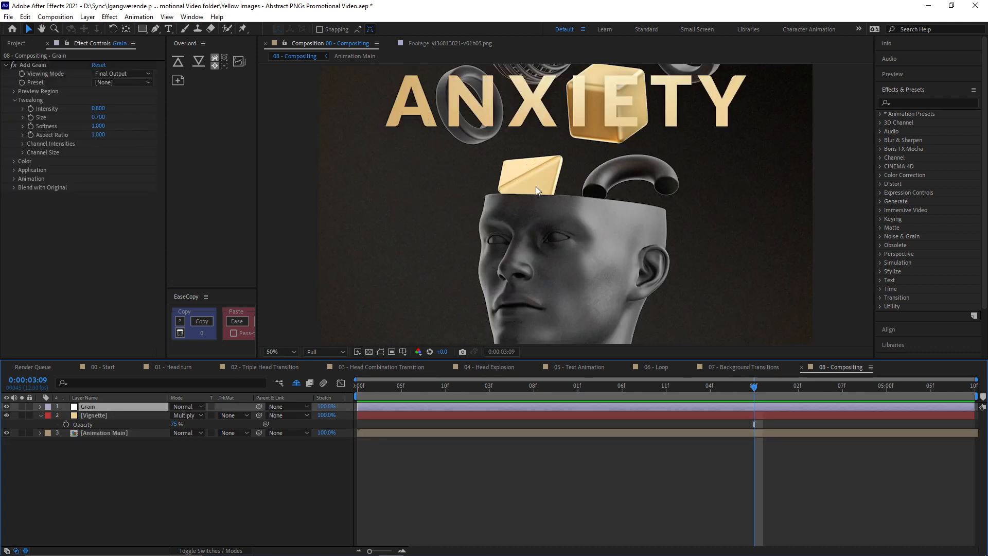
{"action": "left_click", "coordinate": [14, 63]}
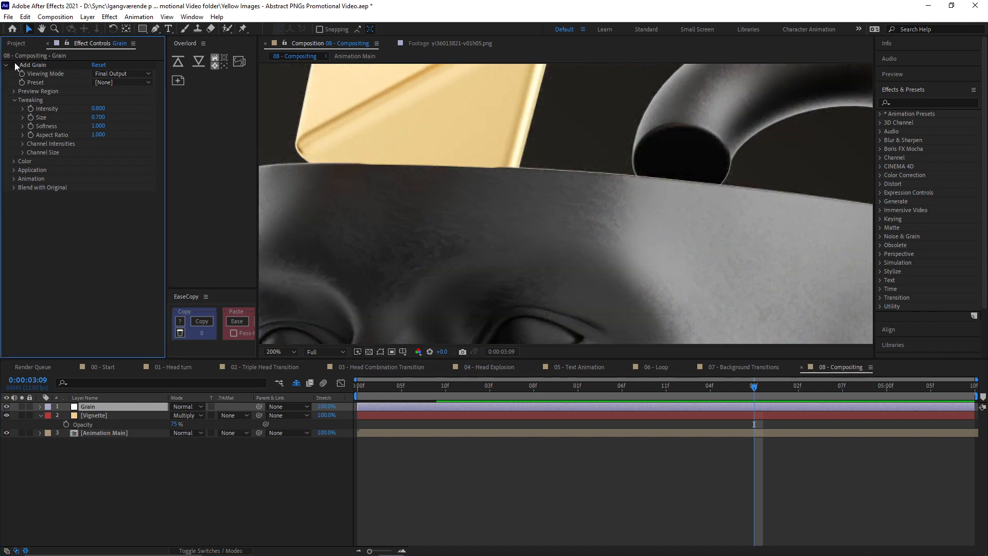
- Delete the Grain and Vignette layers from the 08 - Compositing composition
{"action": "left_click", "coordinate": [288, 350]}
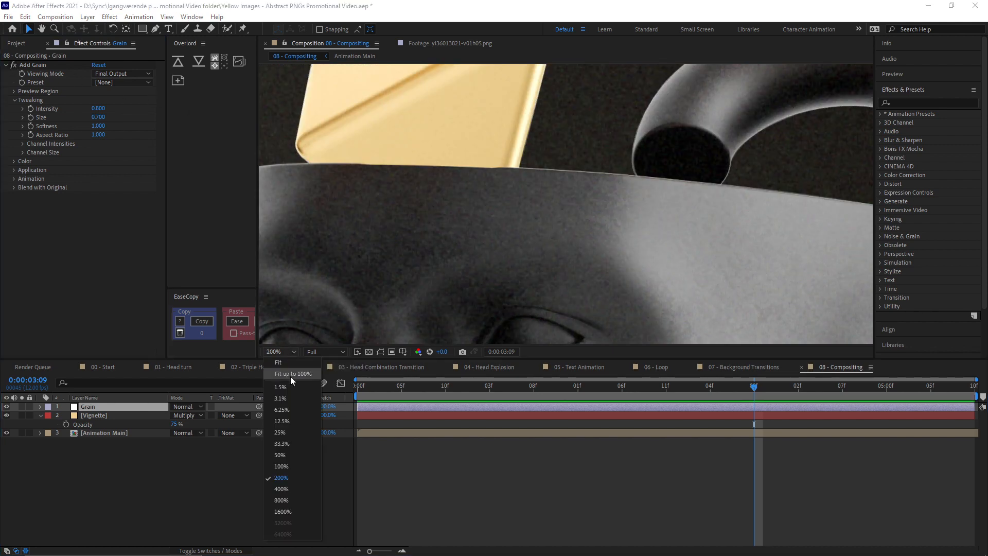
{"action": "left_click", "coordinate": [283, 406]}
{"action": "left_click", "coordinate": [120, 418], "text": "shift"}
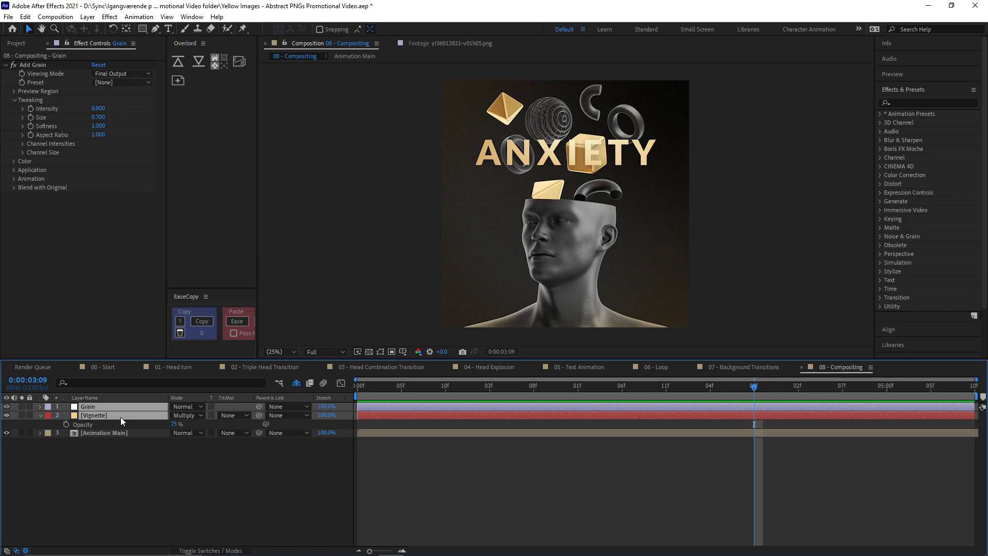
{"action": "key", "text": "Delete"}
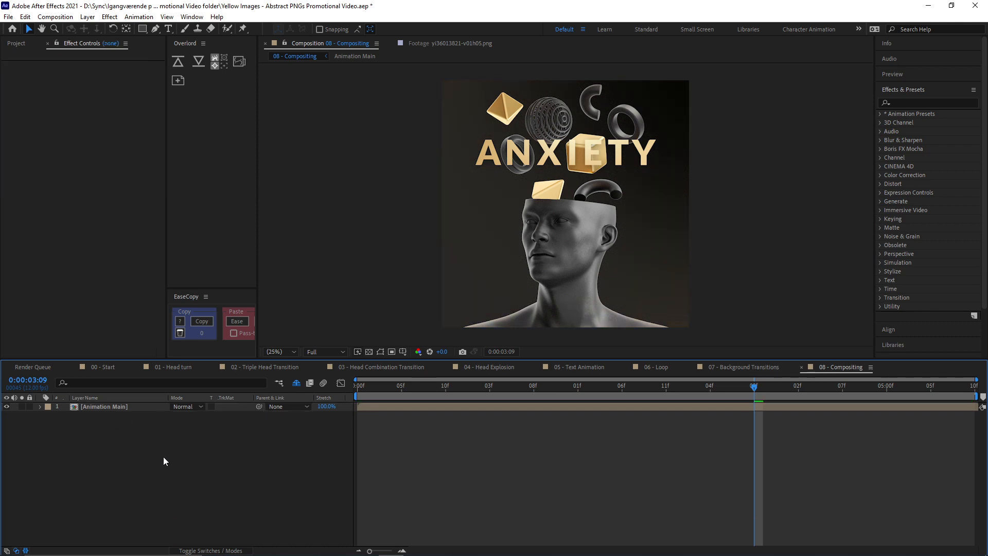
- Create a 1920 x 1920 px solid named Vignette, with its pale gold color sampled from the ANXIETY title
{"action": "left_click", "coordinate": [88, 17]}
{"action": "mouse_move", "coordinate": [154, 29]}
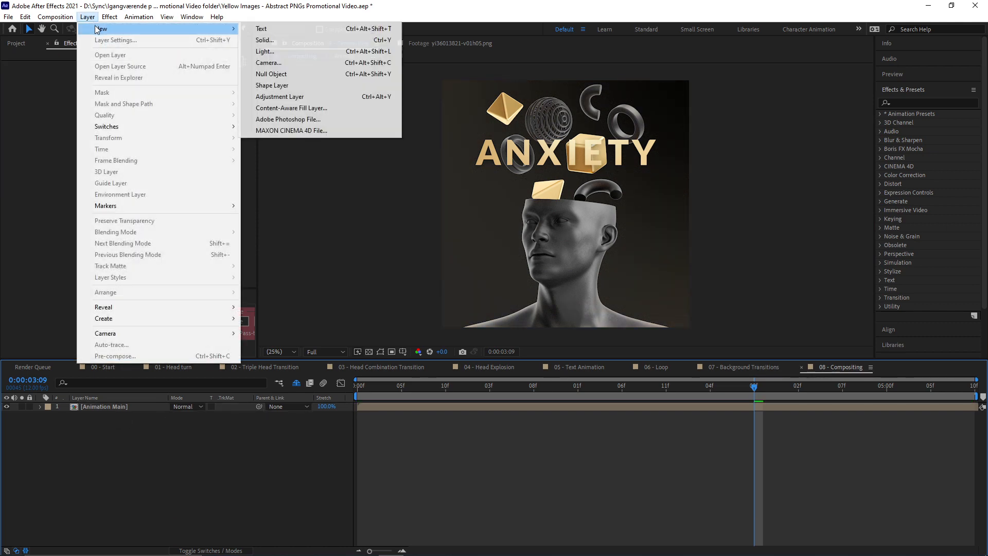
{"action": "left_click", "coordinate": [262, 40]}
{"action": "left_click", "coordinate": [429, 396]}
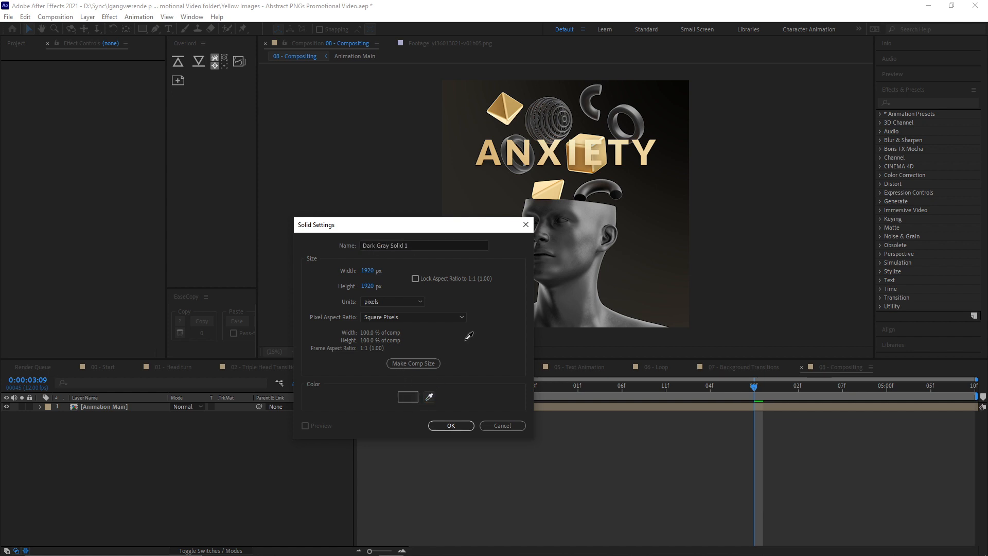
{"action": "left_click", "coordinate": [545, 140]}
{"action": "left_click", "coordinate": [437, 243]}
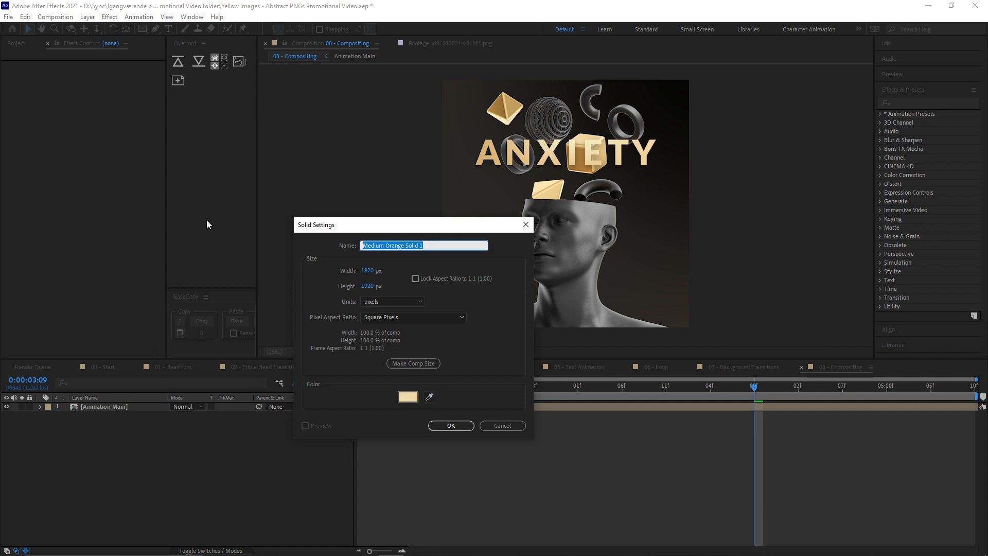
{"action": "type", "text": "Vignette"}
{"action": "key", "text": "Return"}
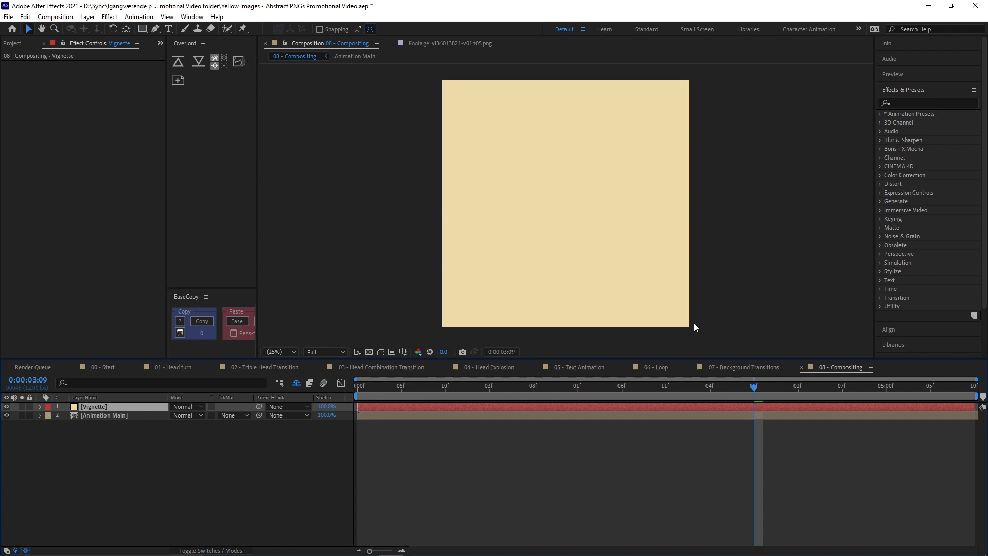
- Add a full-frame elliptical mask to the Vignette layer and set its mode to Subtract
{"action": "left_click_drag", "start_coordinate": [143, 29], "coordinate": [163, 55]}
{"action": "double_click", "coordinate": [143, 28]}
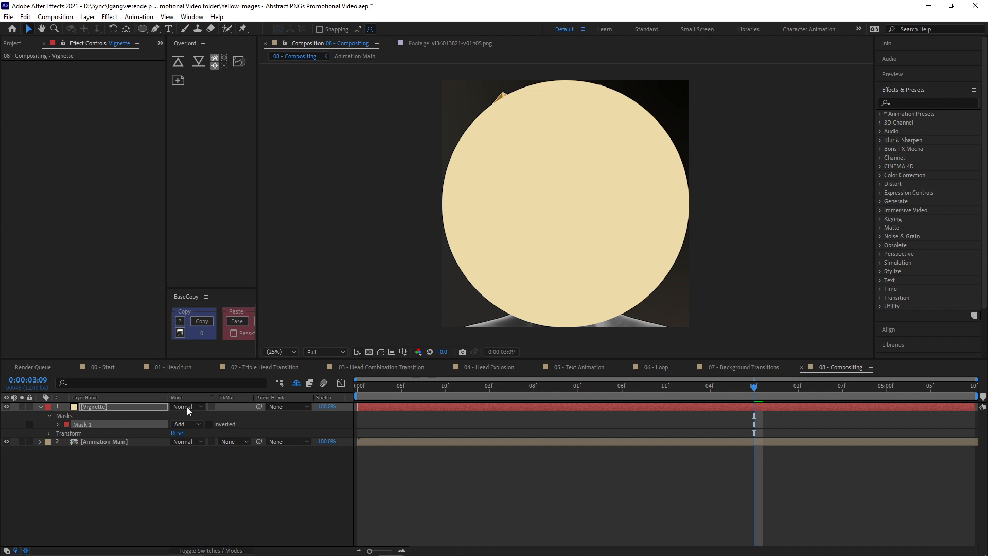
{"action": "left_click", "coordinate": [184, 424]}
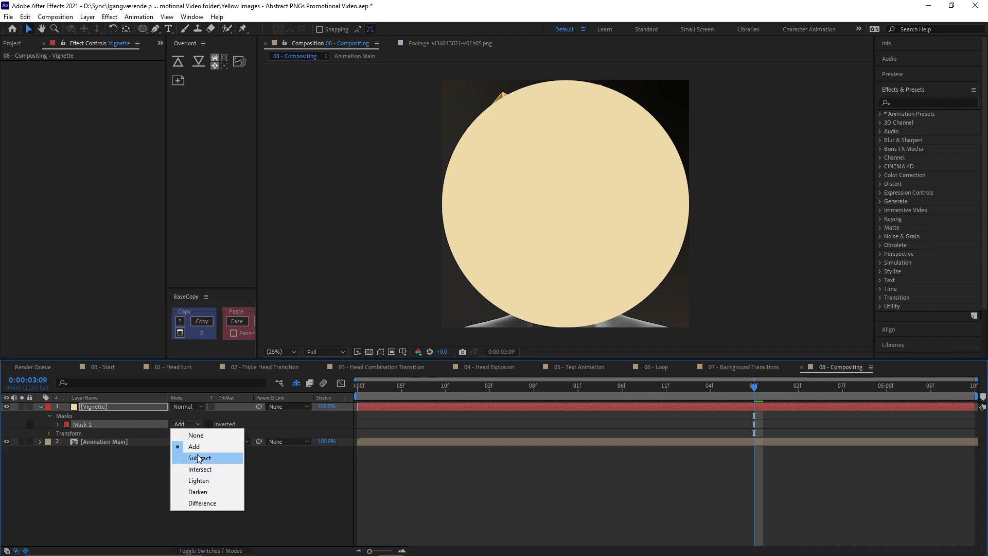
{"action": "left_click", "coordinate": [198, 458]}
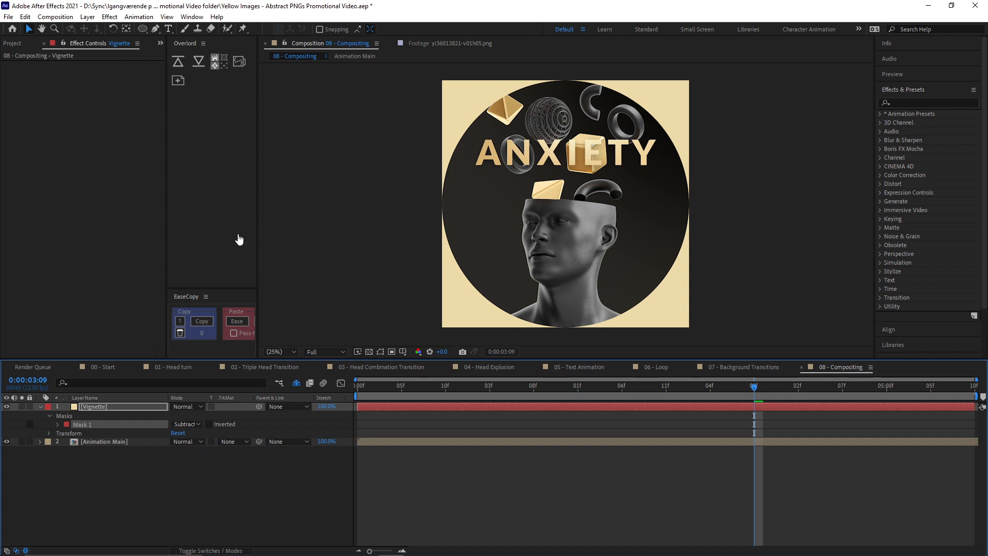
- Feather the Vignette layer's mask to 369 pixels and set the layer's opacity to 75%
{"action": "left_click", "coordinate": [58, 425]}
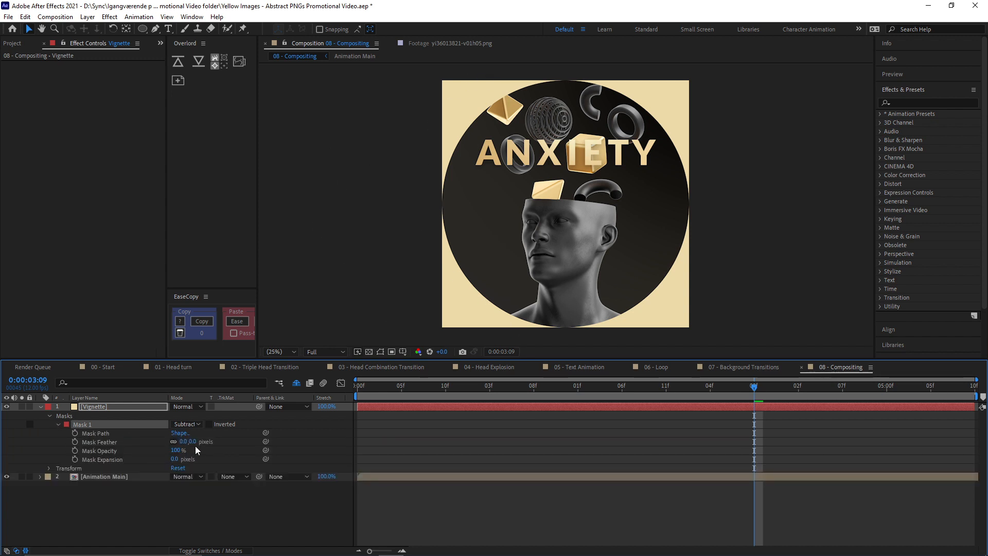
{"action": "left_click_drag", "start_coordinate": [183, 443], "coordinate": [368, 439]}
{"action": "left_click", "coordinate": [118, 406]}
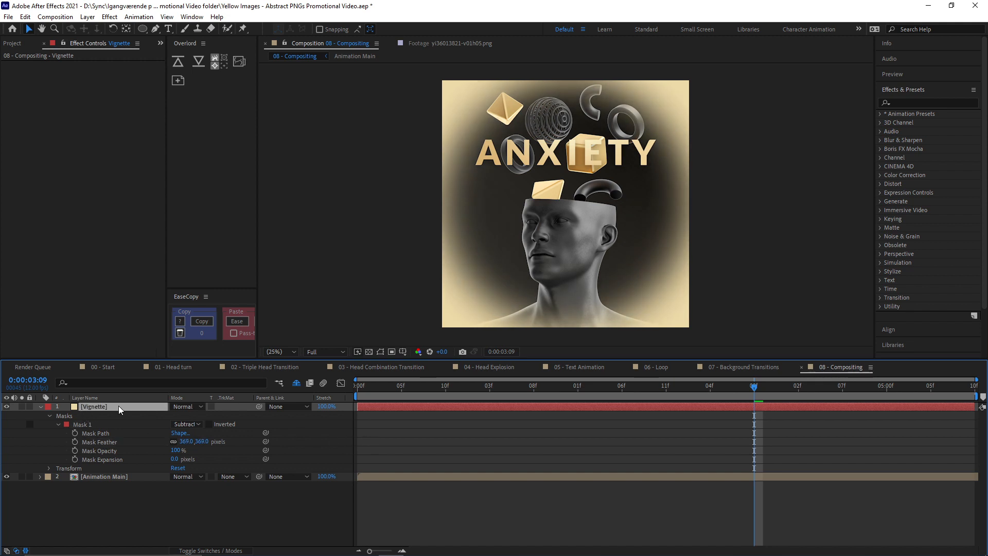
{"action": "key", "text": "t"}
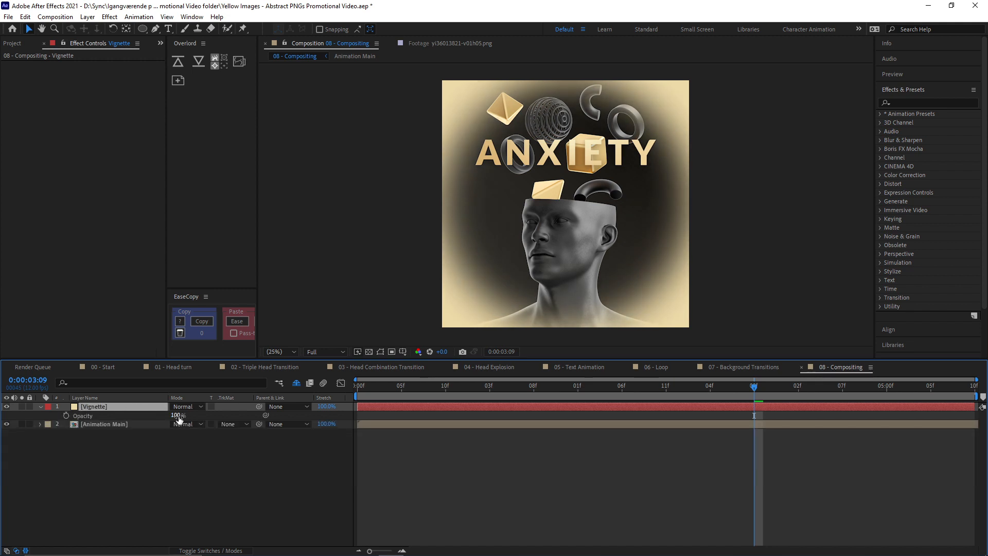
{"action": "left_click", "coordinate": [178, 416]}
{"action": "type", "text": "75"}
{"action": "key", "text": "Return"}
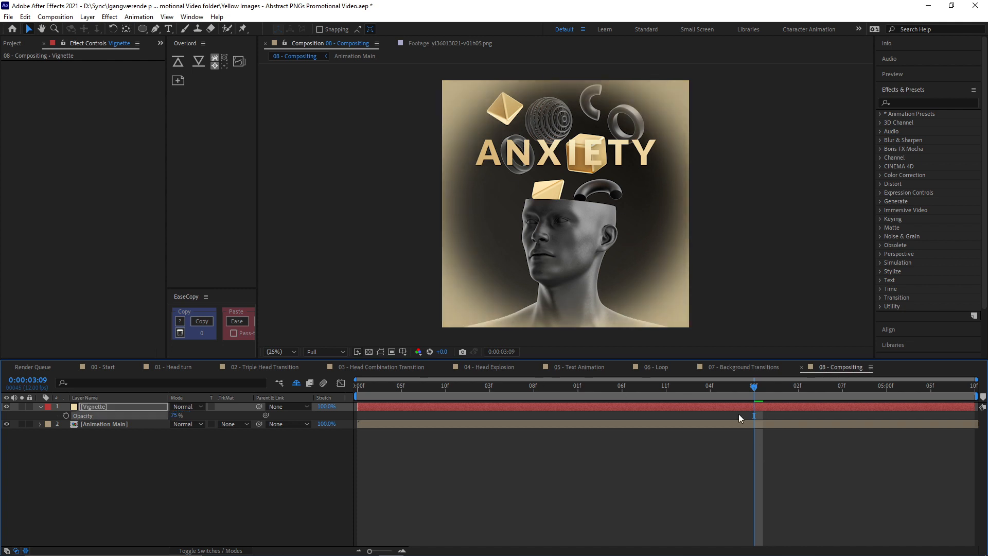
- Set the Vignette layer's blending mode to Multiply and scrub the animation to check the darkened edges
{"action": "left_click_drag", "start_coordinate": [739, 395], "coordinate": [764, 396]}
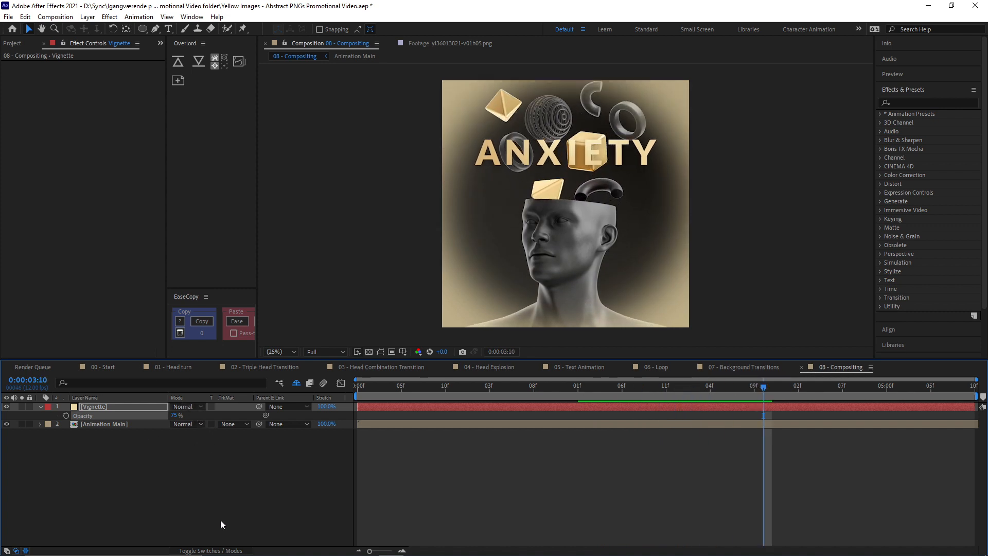
{"action": "left_click", "coordinate": [192, 551]}
{"action": "left_click", "coordinate": [192, 551]}
{"action": "left_click", "coordinate": [184, 407]}
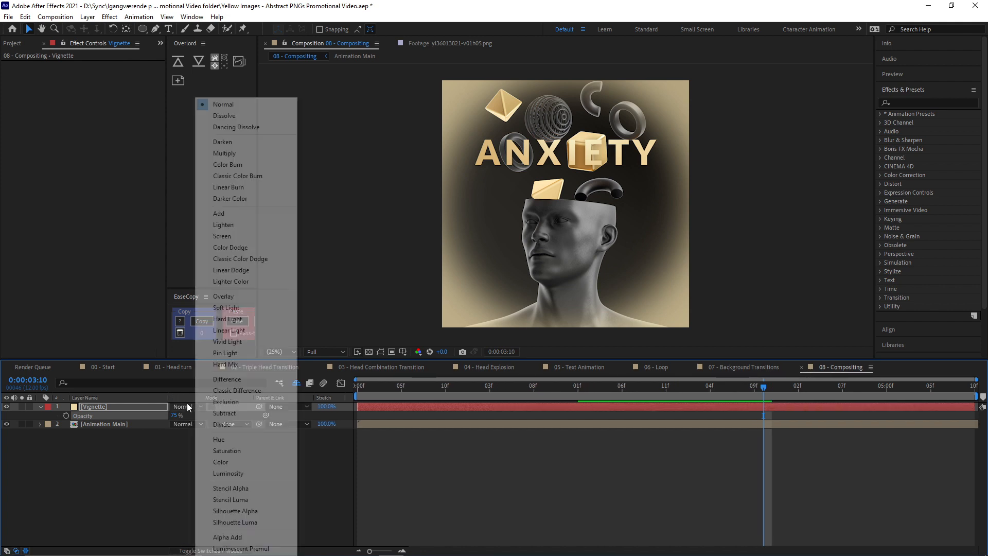
{"action": "left_click", "coordinate": [234, 153]}
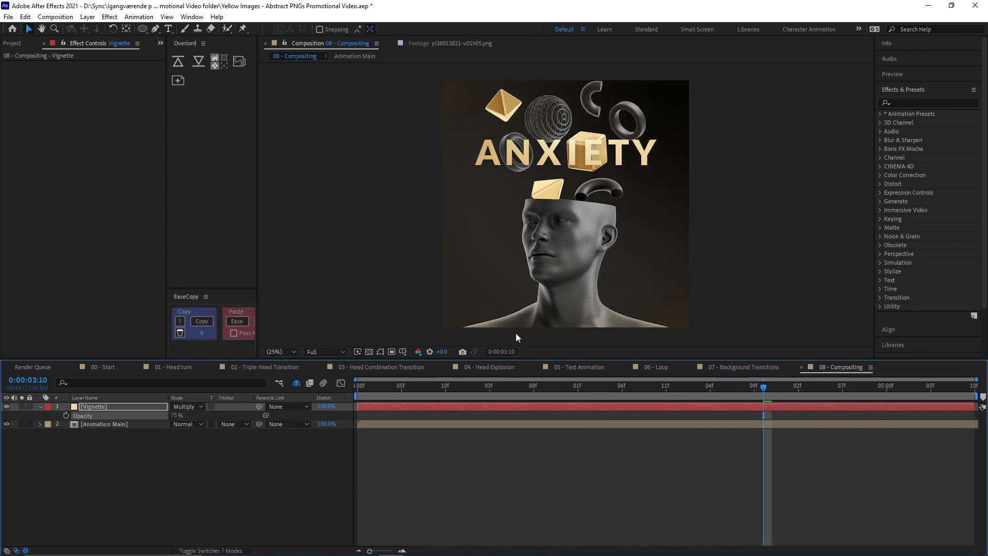
{"action": "left_click_drag", "start_coordinate": [750, 394], "coordinate": [816, 383]}
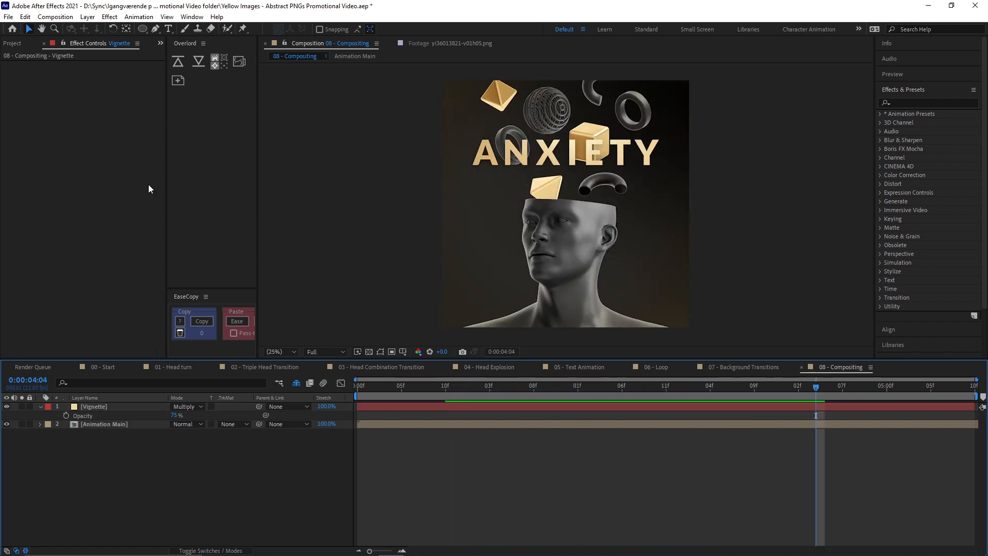
- Create an adjustment layer above the Vignette layer and rename it Grain
{"action": "left_click", "coordinate": [83, 21]}
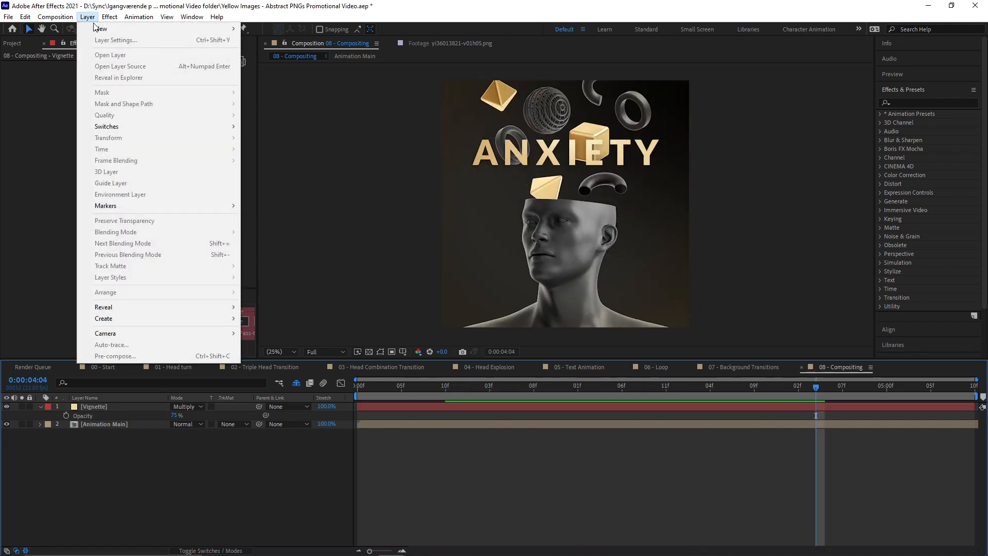
{"action": "mouse_move", "coordinate": [129, 29]}
{"action": "left_click", "coordinate": [309, 97]}
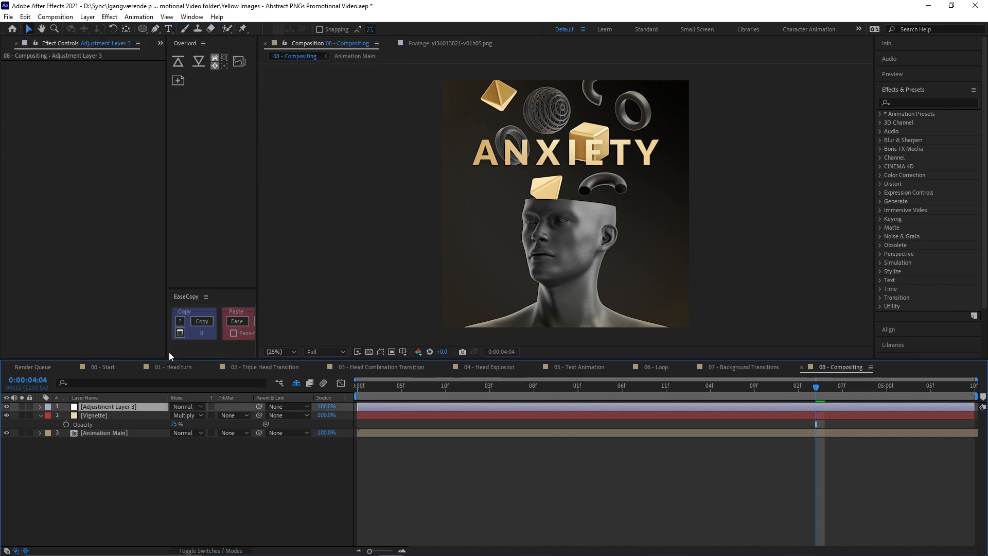
{"action": "key", "text": "Return"}
{"action": "type", "text": "Grain"}
{"action": "key", "text": "Return"}
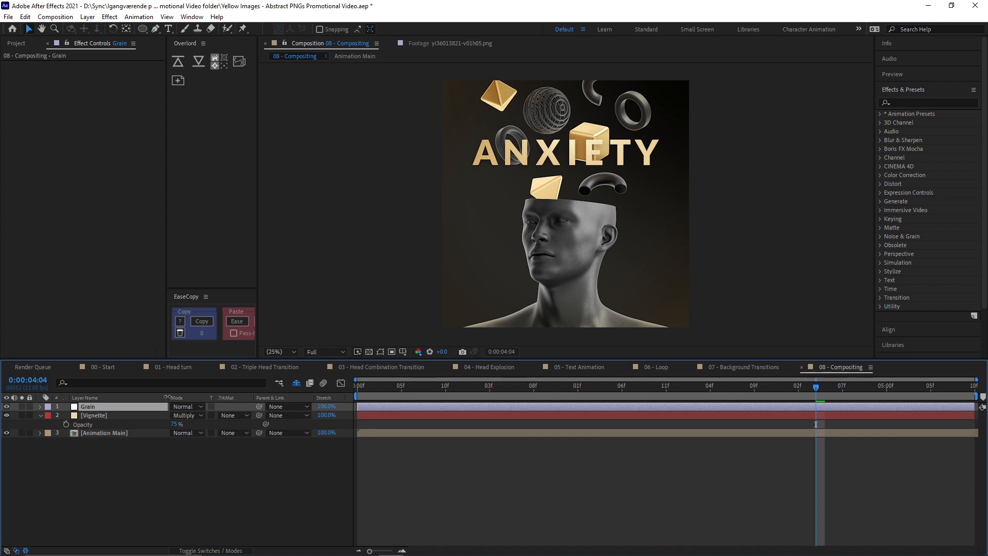
- Find the Add Grain effect and apply it to the Grain adjustment layer
{"action": "left_click", "coordinate": [896, 103]}
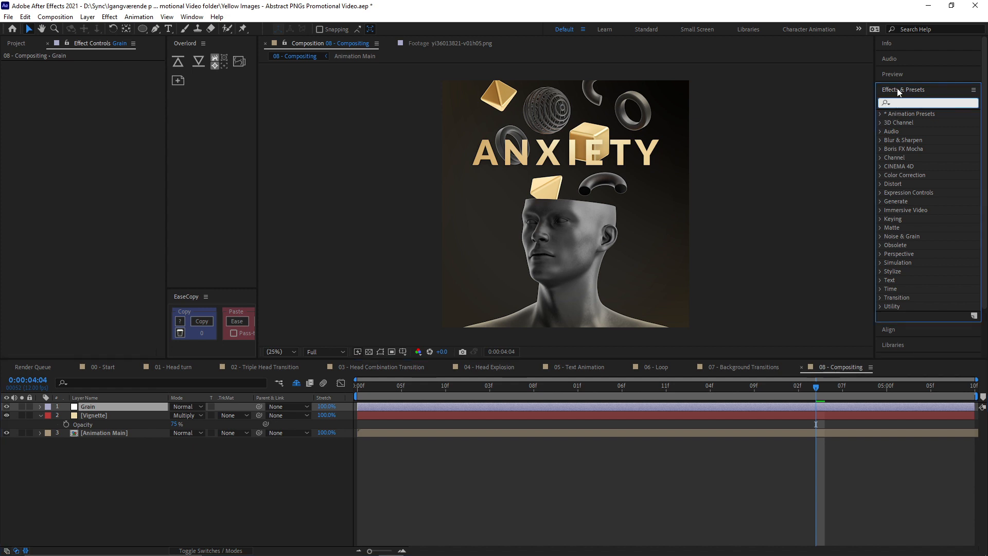
{"action": "type", "text": "grain"}
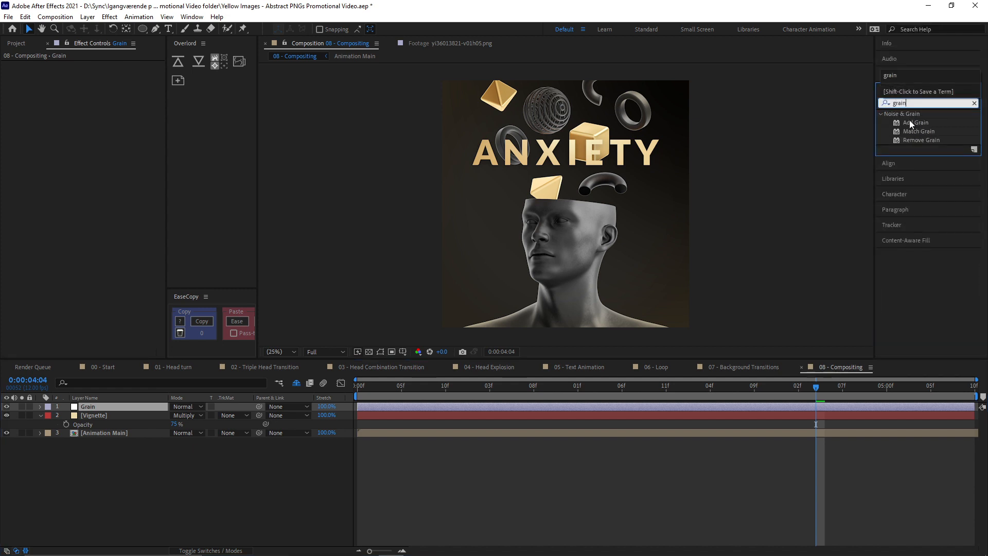
{"action": "left_click_drag", "start_coordinate": [910, 120], "coordinate": [69, 116]}
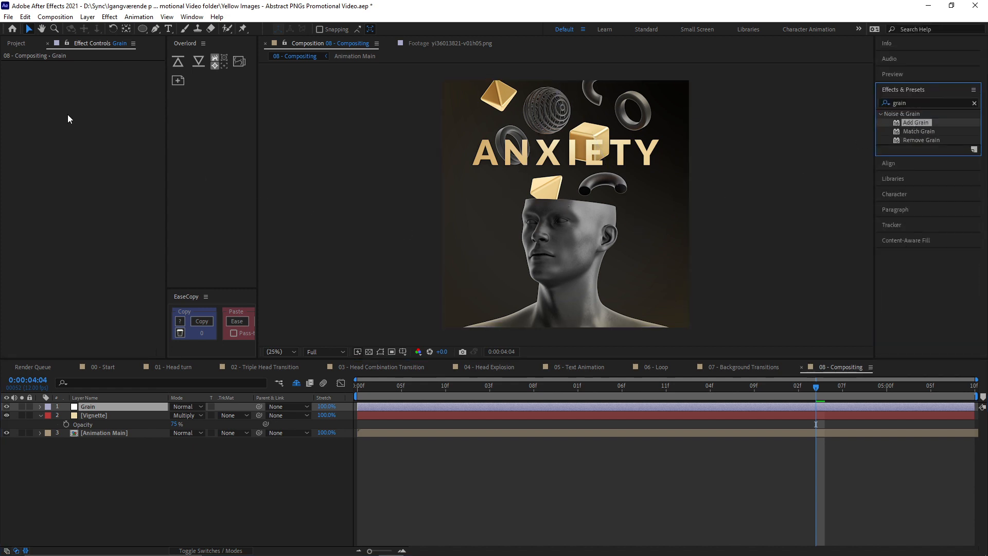
- Set the grain's intensity to 0.8 and size to 0.7, with the effect's viewing mode on Final Output
{"action": "scroll", "coordinate": [564, 203], "scroll_direction": "up", "scroll_amount": 4}
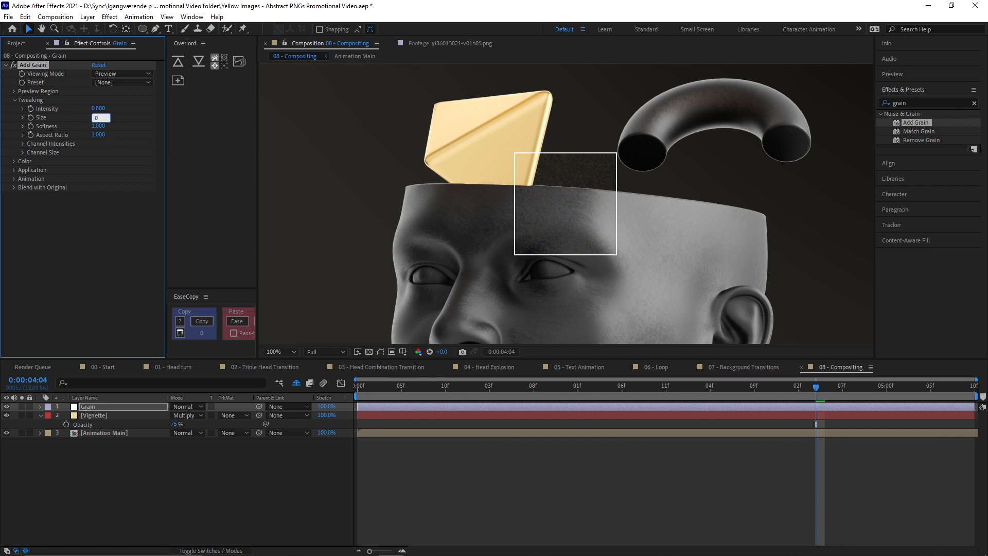
{"action": "left_click", "coordinate": [101, 71]}
{"action": "left_click", "coordinate": [117, 108]}
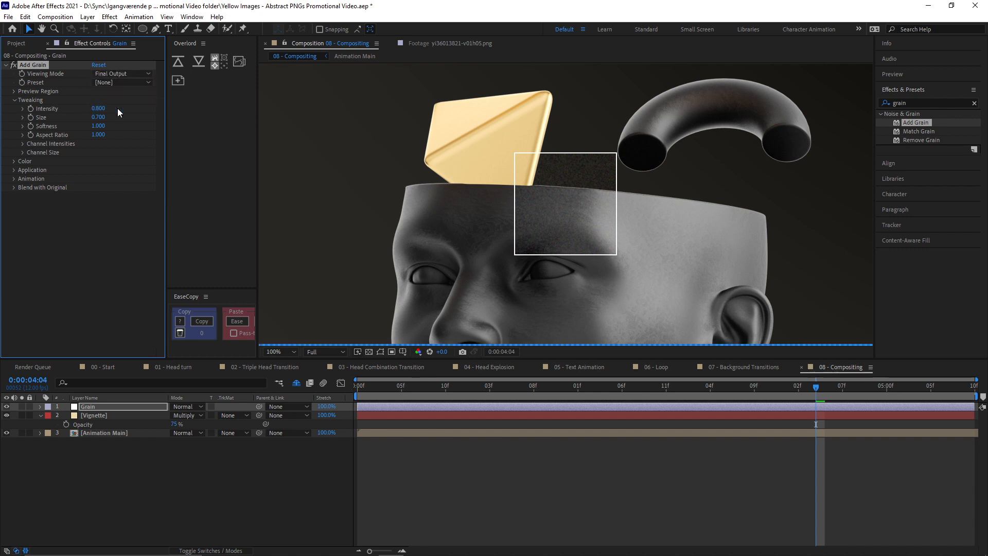
{"action": "scroll", "coordinate": [437, 194], "scroll_direction": "down", "scroll_amount": 1}
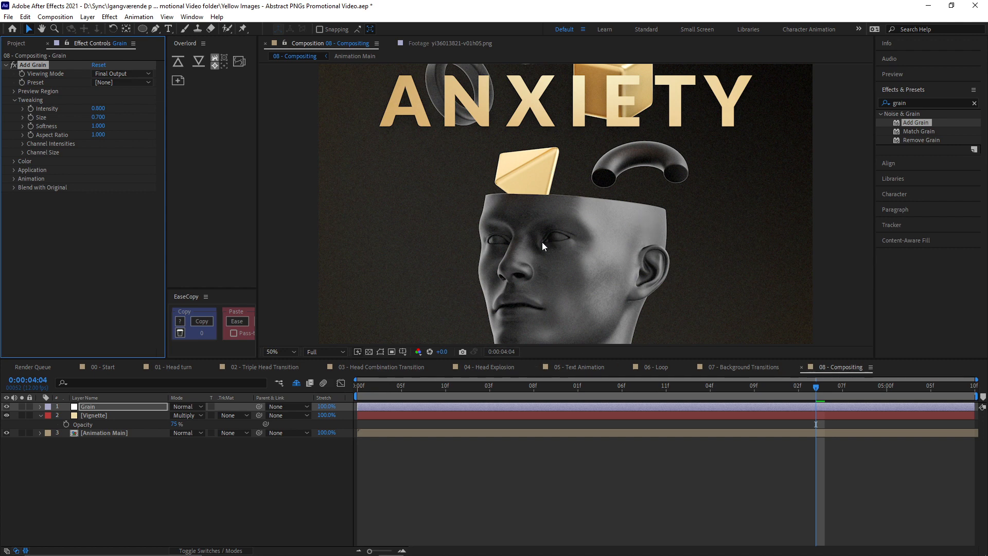
- Fit the whole frame in the viewer and play the composition from the start to review the grain
{"action": "left_click", "coordinate": [288, 353]}
{"action": "left_click", "coordinate": [287, 364]}
{"action": "key", "text": "space"}
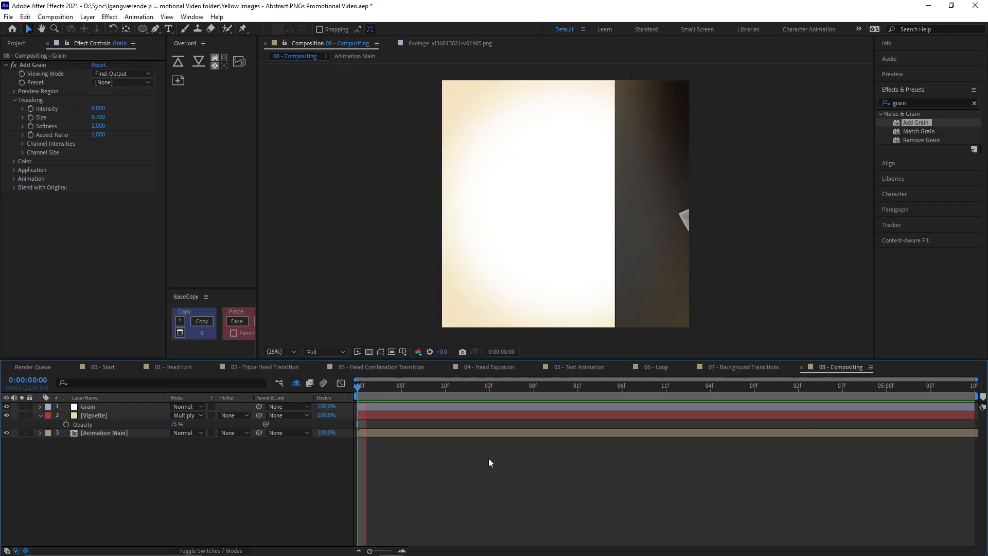